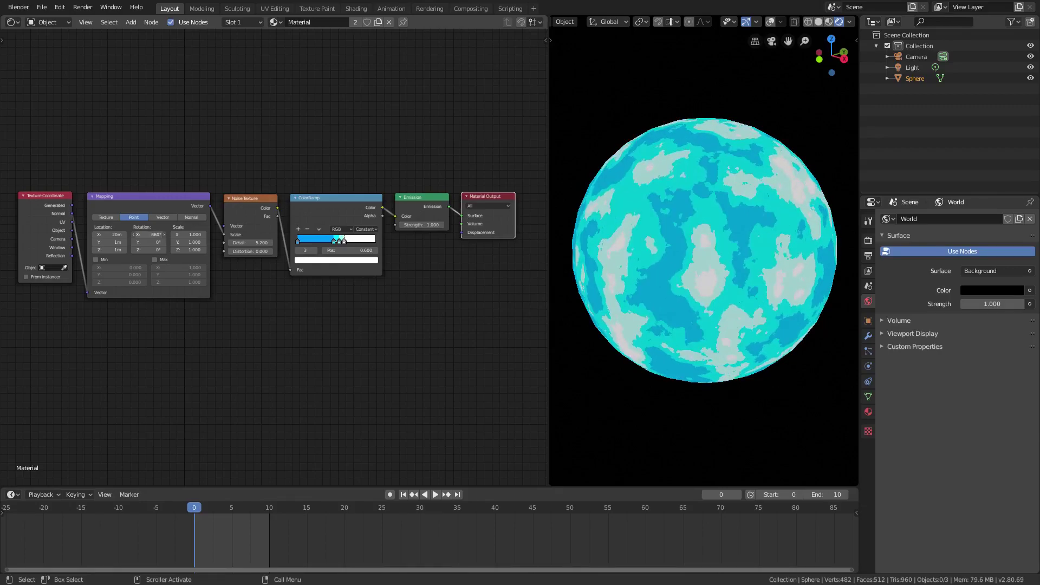
- Set the Mapping node's X rotation to 1010°
{"action": "left_click_drag", "start_coordinate": [148, 235], "coordinate": [150, 234]}
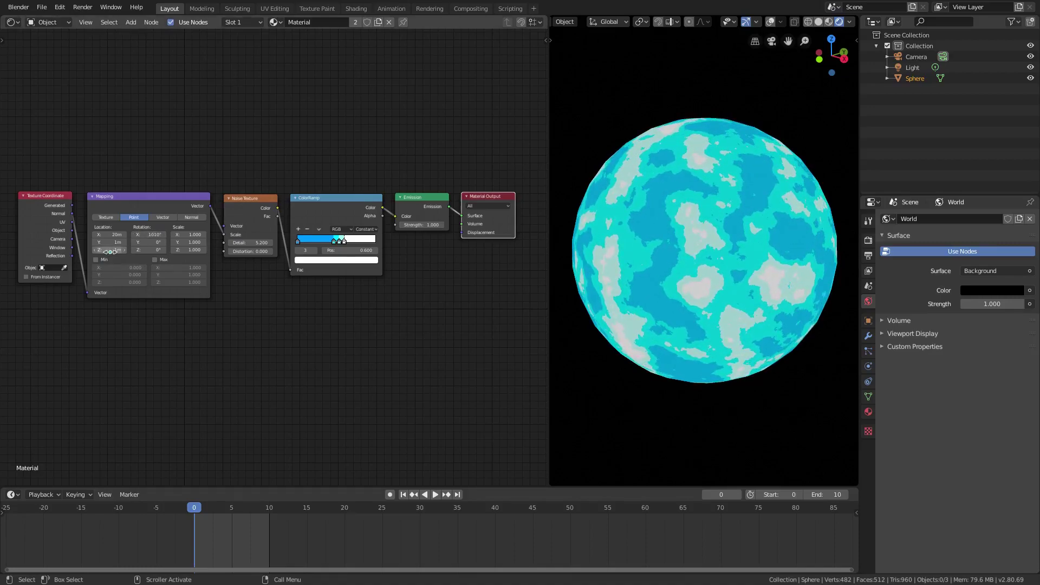
{"action": "middle_click_drag", "start_coordinate": [247, 261], "coordinate": [258, 260]}
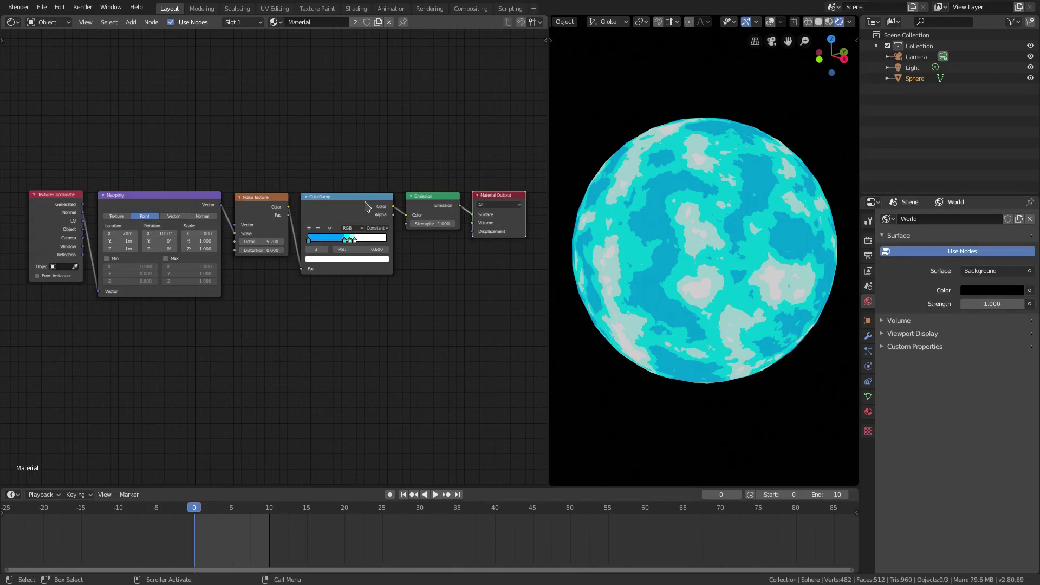
- Detach the Material Output node from the Emission shader and move it below the existing node chain
{"action": "middle_click_drag", "start_coordinate": [420, 283], "coordinate": [391, 231]}
{"action": "scroll", "coordinate": [414, 237], "scroll_direction": "down", "scroll_amount": 1}
{"action": "left_click_drag", "start_coordinate": [423, 160], "coordinate": [453, 316]}
{"action": "left_click", "coordinate": [764, 204]}
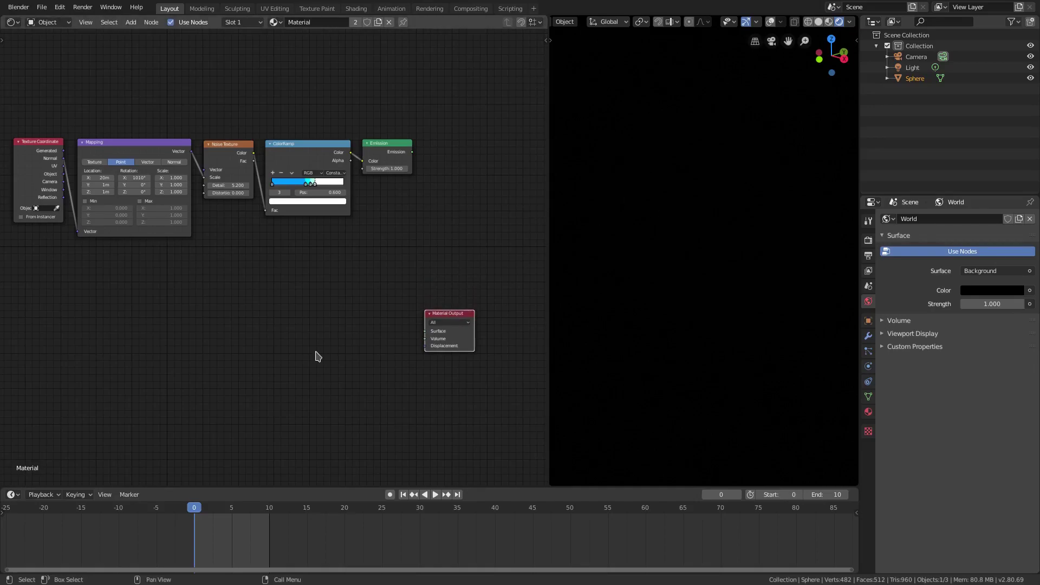
- Add a new Emission shader node beside the detached Material Output node
{"action": "scroll", "coordinate": [379, 358], "scroll_direction": "up", "scroll_amount": 1}
{"action": "middle_click_drag", "start_coordinate": [364, 342], "coordinate": [321, 302]}
{"action": "scroll", "coordinate": [380, 317], "scroll_direction": "up", "scroll_amount": 2}
{"action": "key", "text": "shift+a"}
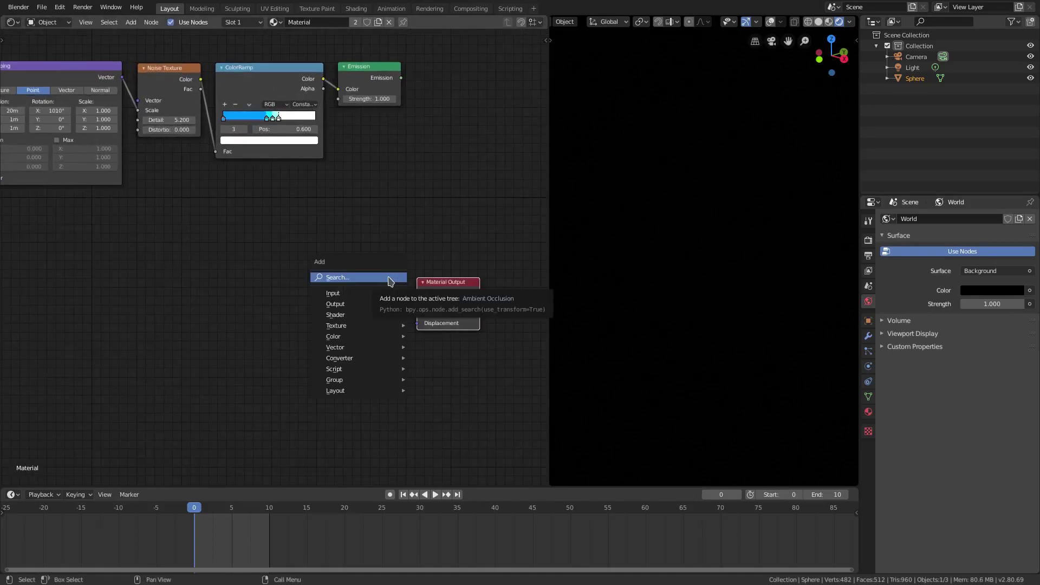
{"action": "left_click", "coordinate": [390, 281]}
{"action": "type", "text": "emi"}
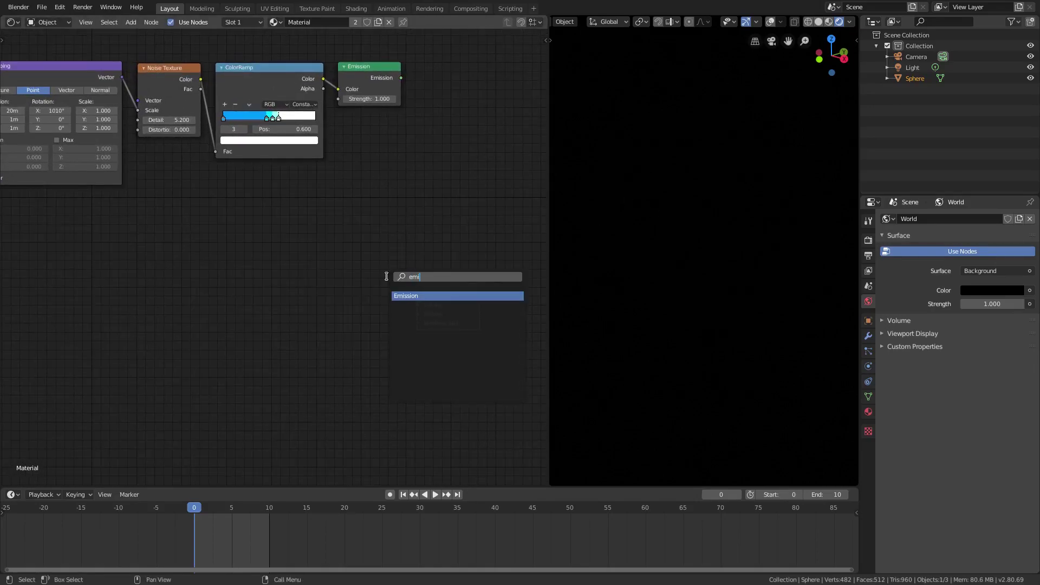
{"action": "left_click", "coordinate": [410, 298]}
{"action": "left_click", "coordinate": [353, 287]}
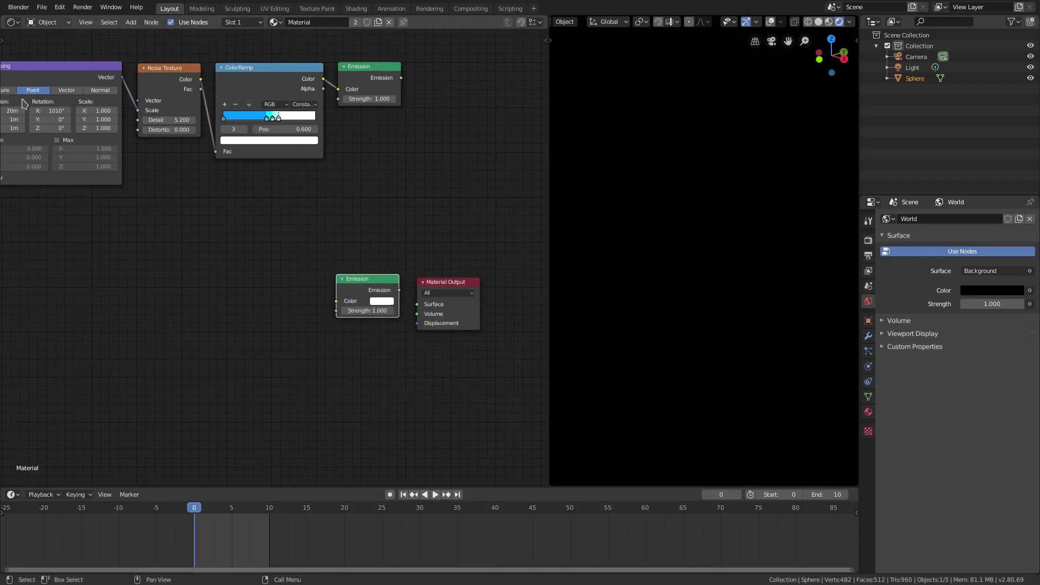
- Reposition the new Emission and Material Output nodes and connect the Emission output to the Surface input
{"action": "middle_click_drag", "start_coordinate": [198, 183], "coordinate": [247, 102]}
{"action": "middle_click_drag", "start_coordinate": [298, 299], "coordinate": [319, 253]}
{"action": "left_click_drag", "start_coordinate": [430, 149], "coordinate": [369, 214]}
{"action": "left_click_drag", "start_coordinate": [513, 152], "coordinate": [462, 235]}
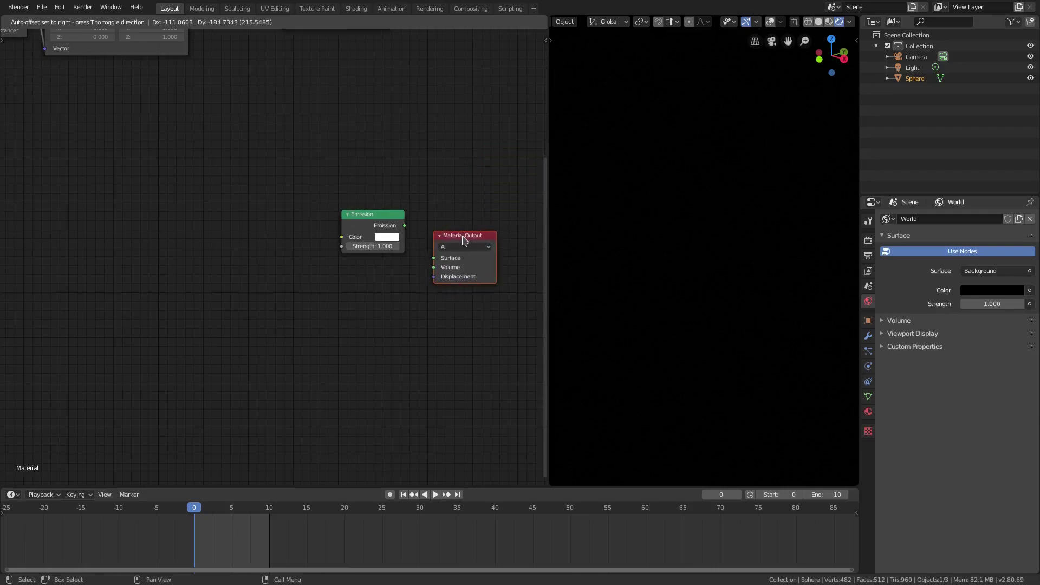
{"action": "left_click_drag", "start_coordinate": [383, 216], "coordinate": [433, 259]}
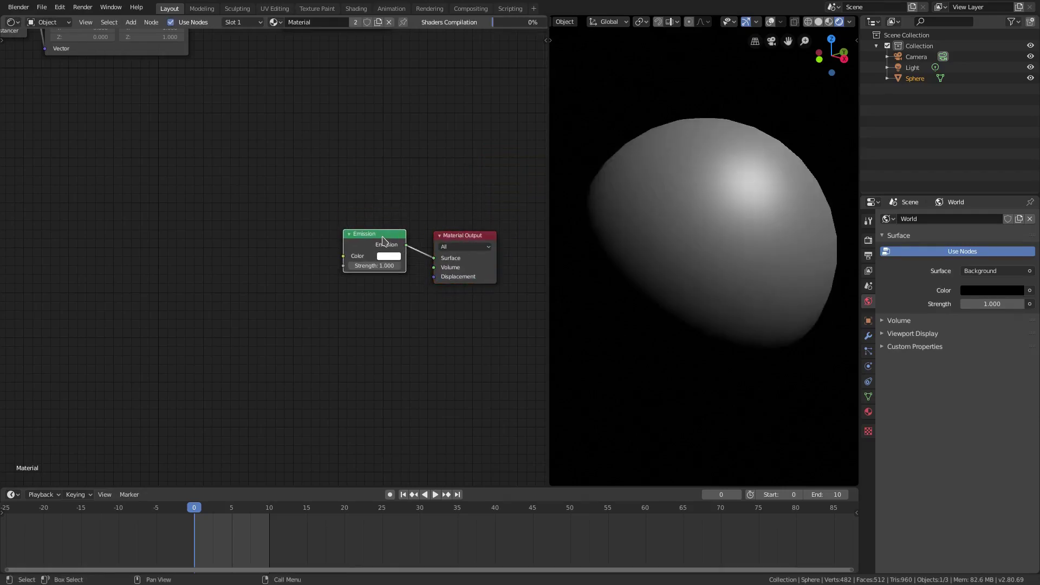
{"action": "left_click_drag", "start_coordinate": [377, 236], "coordinate": [384, 239]}
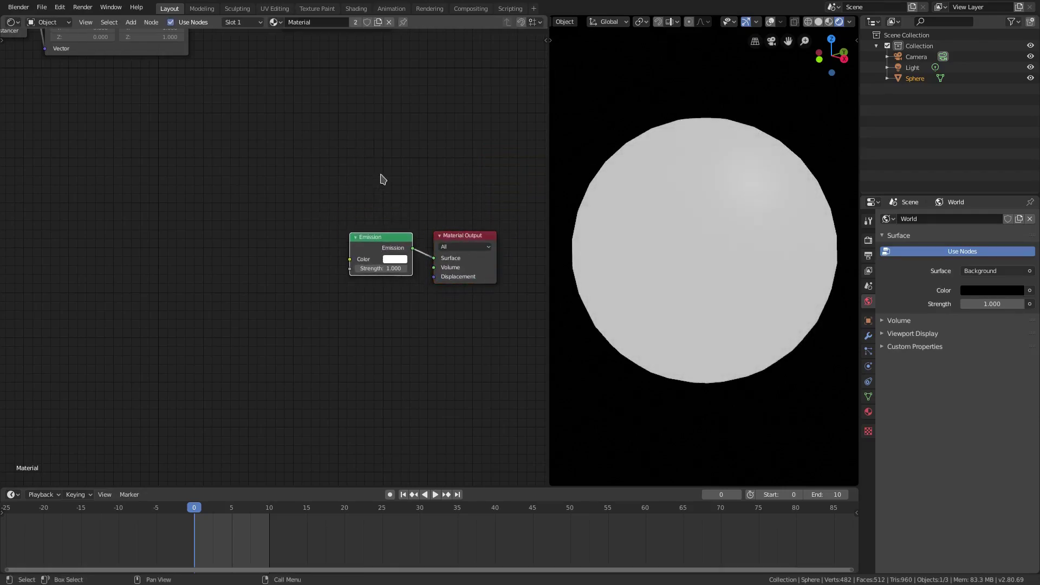
- Add a ColorRamp node in front of the new Emission node and connect its Color output to the Emission Color input
{"action": "middle_click_drag", "start_coordinate": [383, 222], "coordinate": [418, 220]}
{"action": "scroll", "coordinate": [389, 291], "scroll_direction": "down", "scroll_amount": 1}
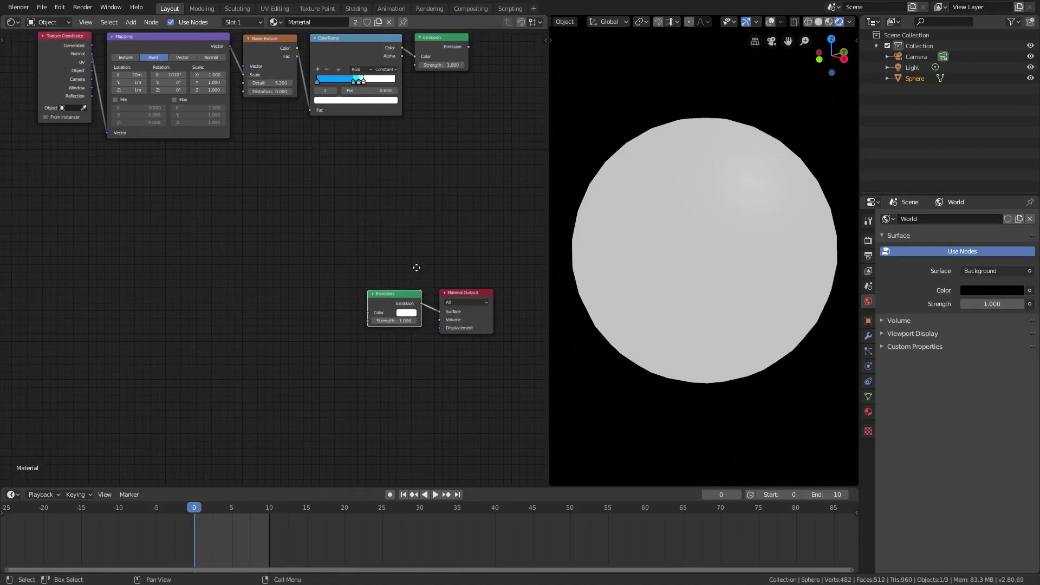
{"action": "middle_click_drag", "start_coordinate": [417, 267], "coordinate": [446, 177]}
{"action": "scroll", "coordinate": [358, 245], "scroll_direction": "up", "scroll_amount": 1}
{"action": "key", "text": "shift+a"}
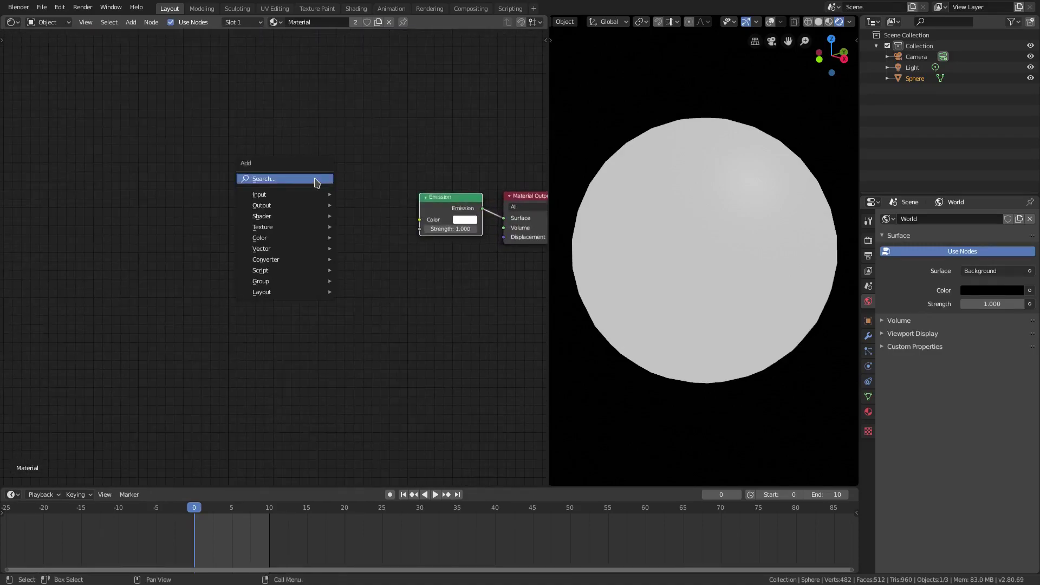
{"action": "left_click", "coordinate": [317, 179]}
{"action": "type", "text": "colorramp"}
{"action": "key", "text": "Return"}
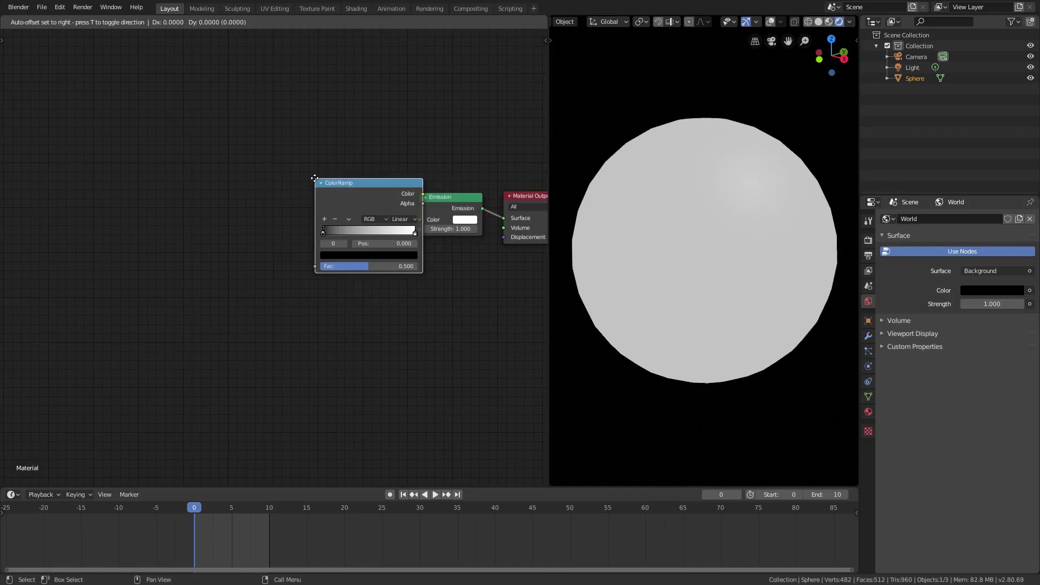
{"action": "left_click", "coordinate": [282, 189]}
{"action": "left_click_drag", "start_coordinate": [389, 204], "coordinate": [423, 222]}
{"action": "left_click_drag", "start_coordinate": [315, 195], "coordinate": [325, 199]}
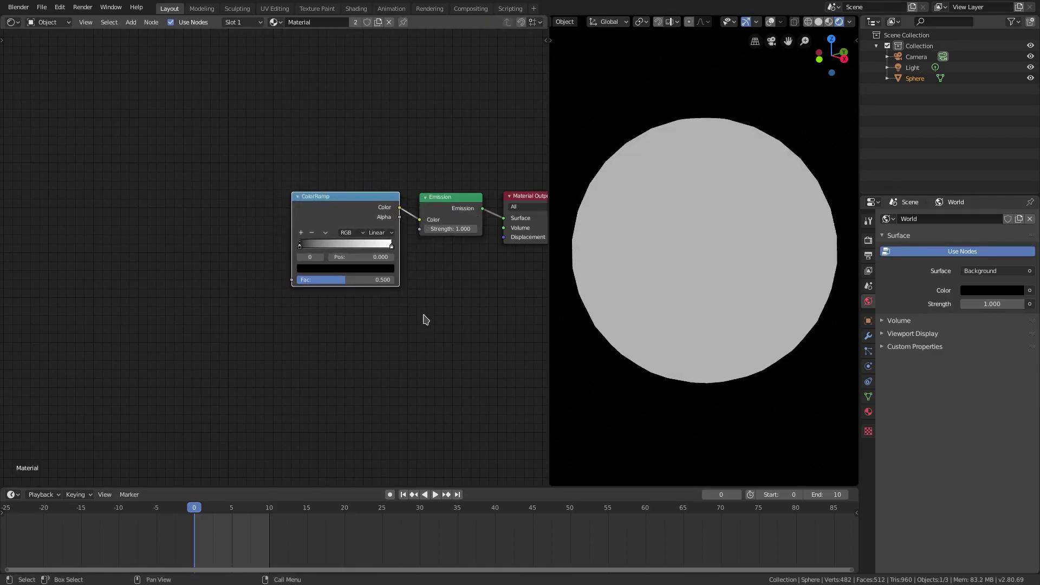
- Add a Texture Coordinate node well ahead of the new ColorRamp, leaving room for more nodes between them
{"action": "middle_click_drag", "start_coordinate": [410, 319], "coordinate": [322, 328]}
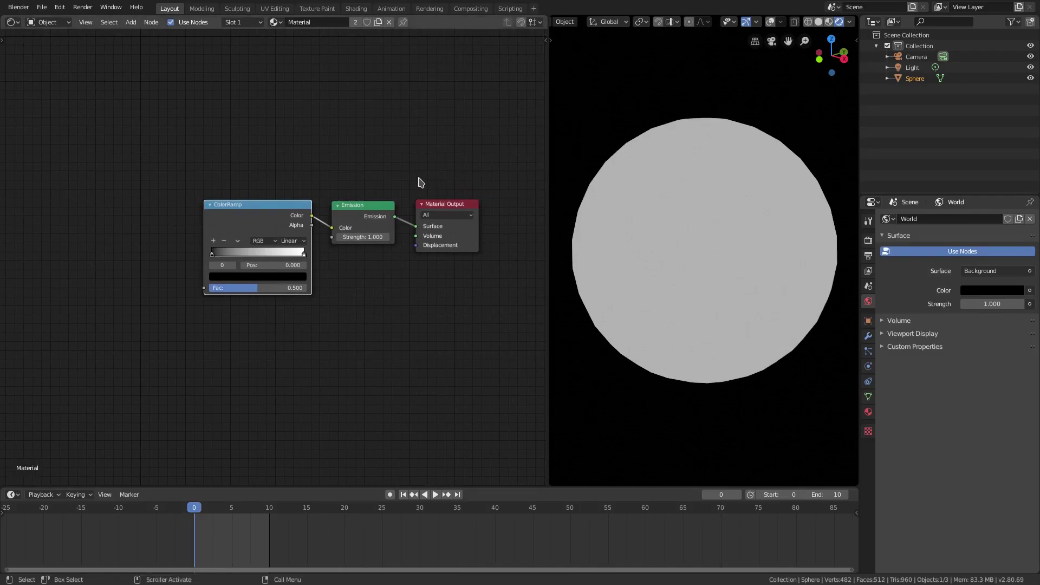
{"action": "left_click_drag", "start_coordinate": [216, 257], "coordinate": [169, 266]}
{"action": "scroll", "coordinate": [279, 137], "scroll_direction": "down", "scroll_amount": 2}
{"action": "middle_click_drag", "start_coordinate": [281, 138], "coordinate": [410, 147]}
{"action": "key", "text": "shift+a"}
{"action": "left_click", "coordinate": [178, 234]}
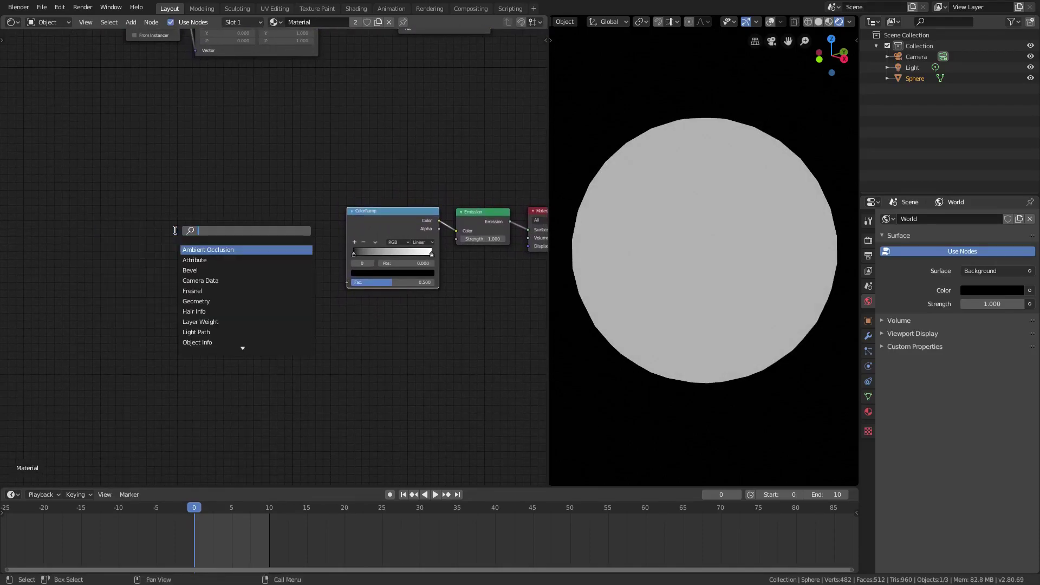
{"action": "type", "text": "text"}
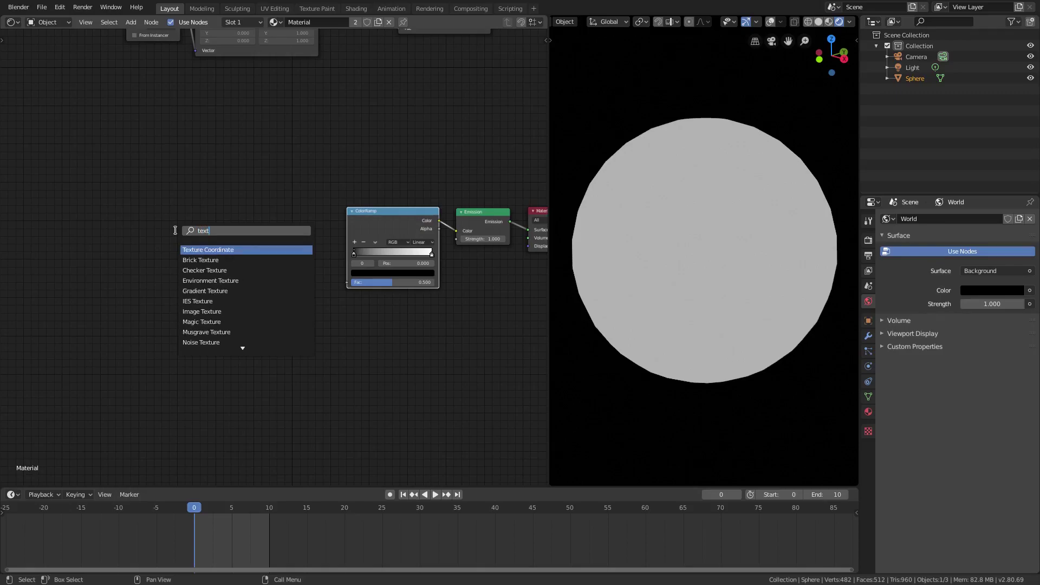
{"action": "key", "text": "Return"}
{"action": "left_click", "coordinate": [79, 199]}
- Add a Mapping node beside the new Texture Coordinate node
{"action": "key", "text": "shift+a"}
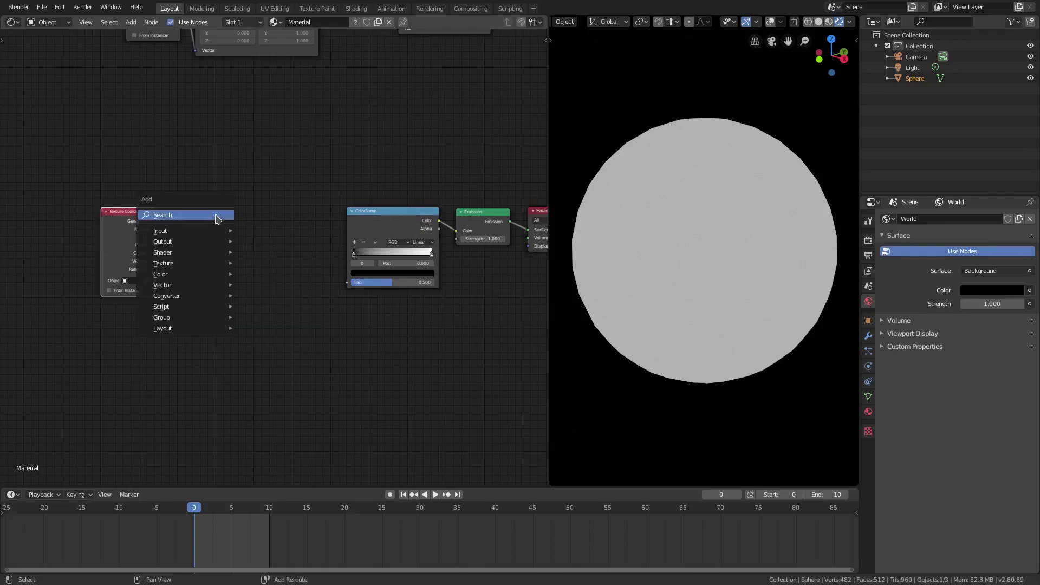
{"action": "left_click", "coordinate": [216, 220]}
{"action": "type", "text": "mapp"}
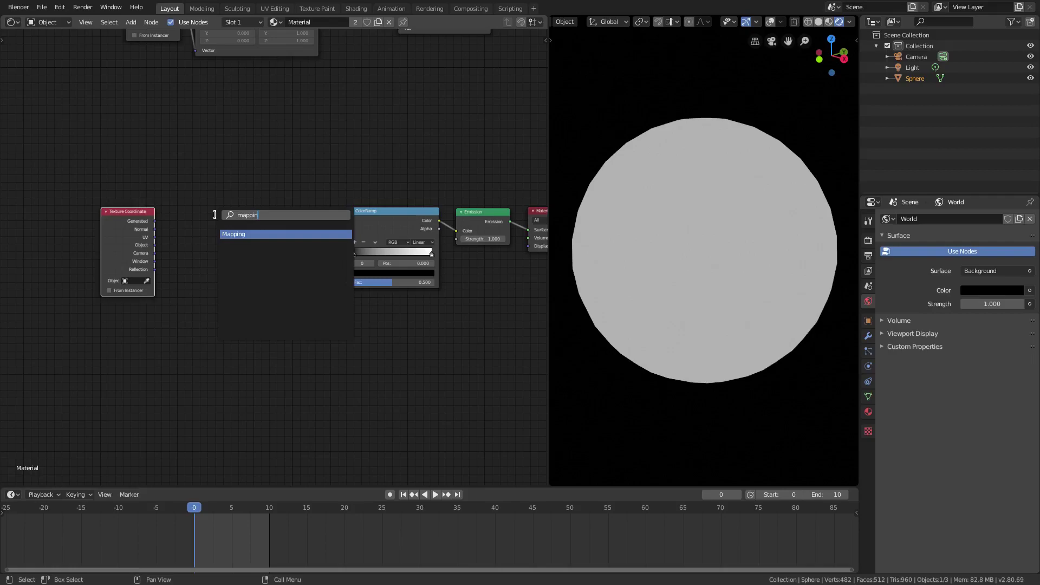
{"action": "type", "text": "in"}
{"action": "key", "text": "Return"}
{"action": "left_click", "coordinate": [183, 212]}
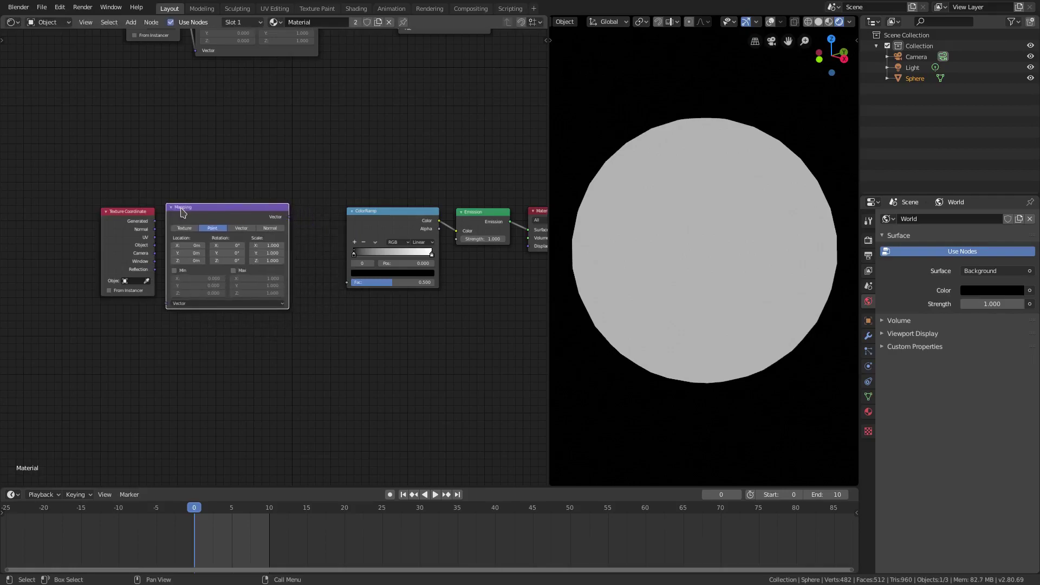
- Add a Noise Texture node below the new node row
{"action": "key", "text": "shift+a"}
{"action": "left_click", "coordinate": [322, 193]}
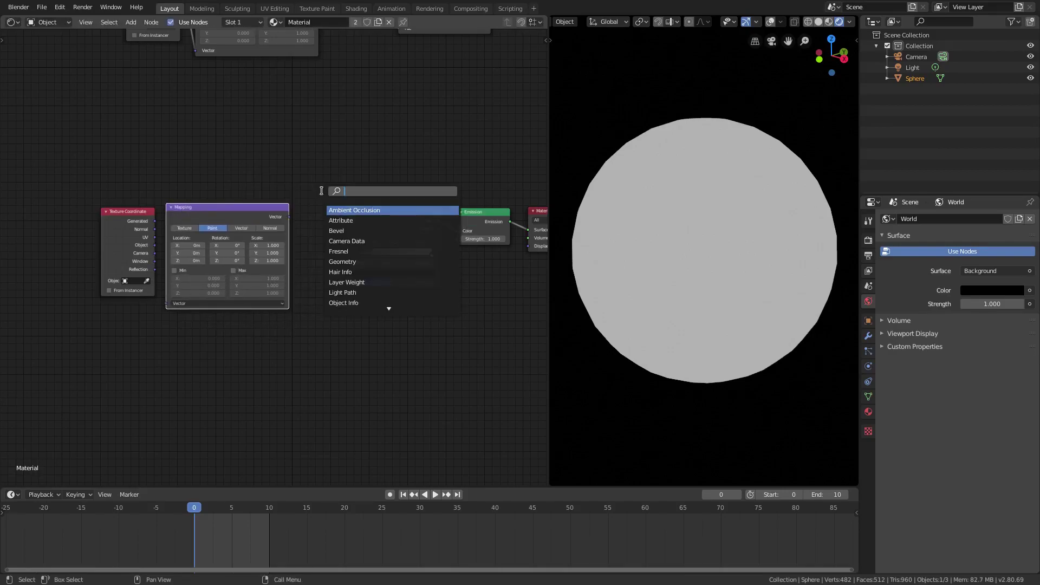
{"action": "type", "text": "no"}
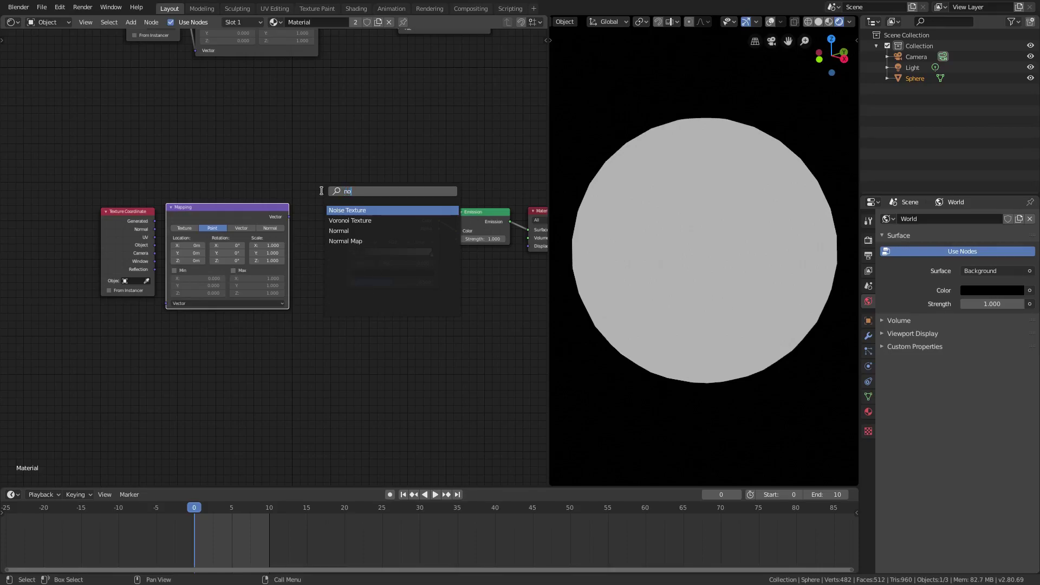
{"action": "type", "text": "i"}
{"action": "key", "text": "Return"}
{"action": "left_click", "coordinate": [314, 333]}
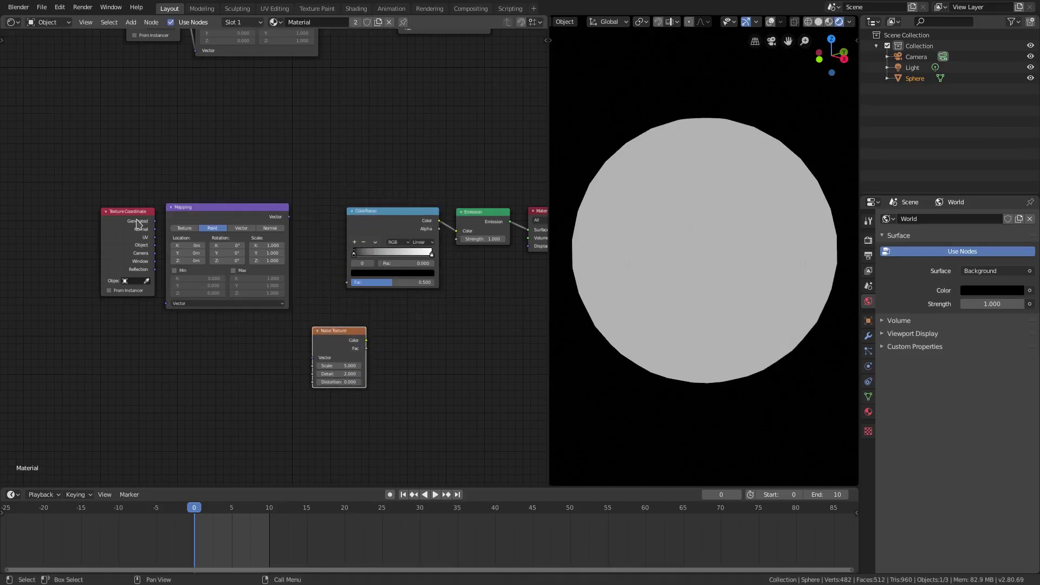
- Arrange the new Texture Coordinate, Mapping and Noise Texture nodes in a spaced row leading to the ColorRamp
{"action": "left_click_drag", "start_coordinate": [131, 219], "coordinate": [66, 215]}
{"action": "left_click_drag", "start_coordinate": [228, 215], "coordinate": [183, 220]}
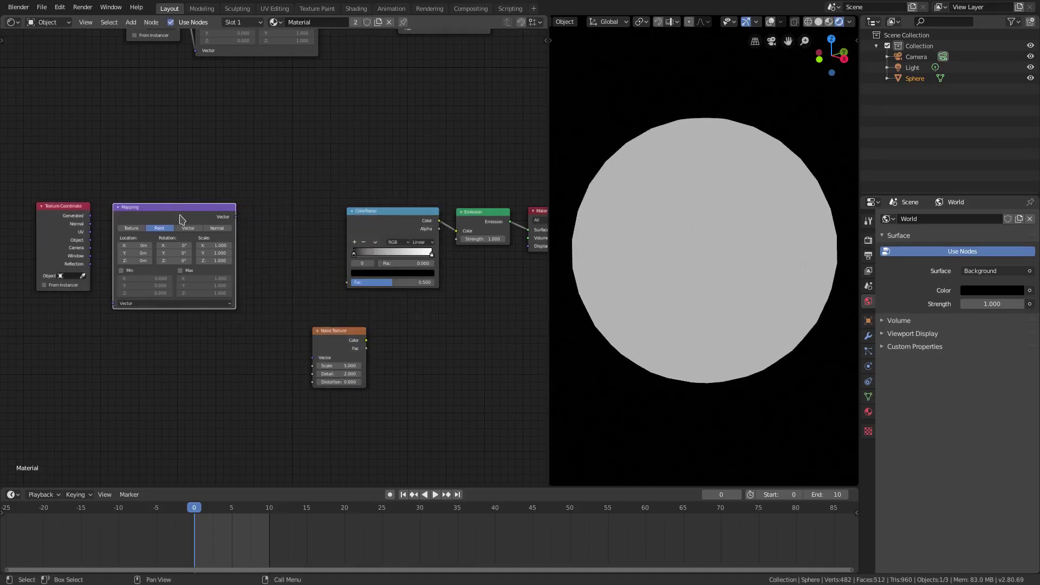
{"action": "left_click_drag", "start_coordinate": [342, 342], "coordinate": [276, 220]}
{"action": "middle_click_drag", "start_coordinate": [281, 176], "coordinate": [365, 197]}
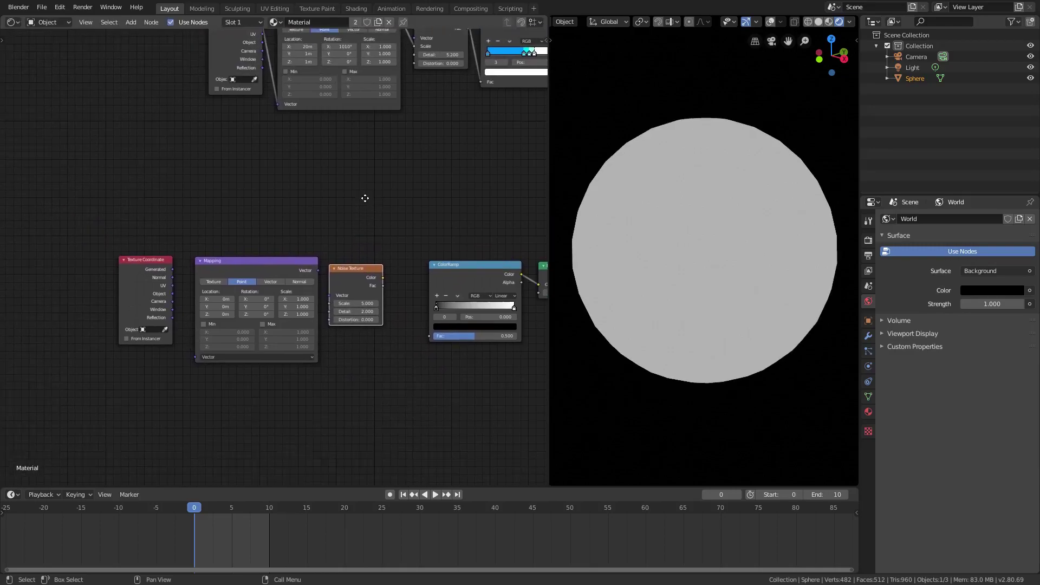
{"action": "scroll", "coordinate": [266, 249], "scroll_direction": "up", "scroll_amount": 2}
{"action": "left_click", "coordinate": [146, 238]}
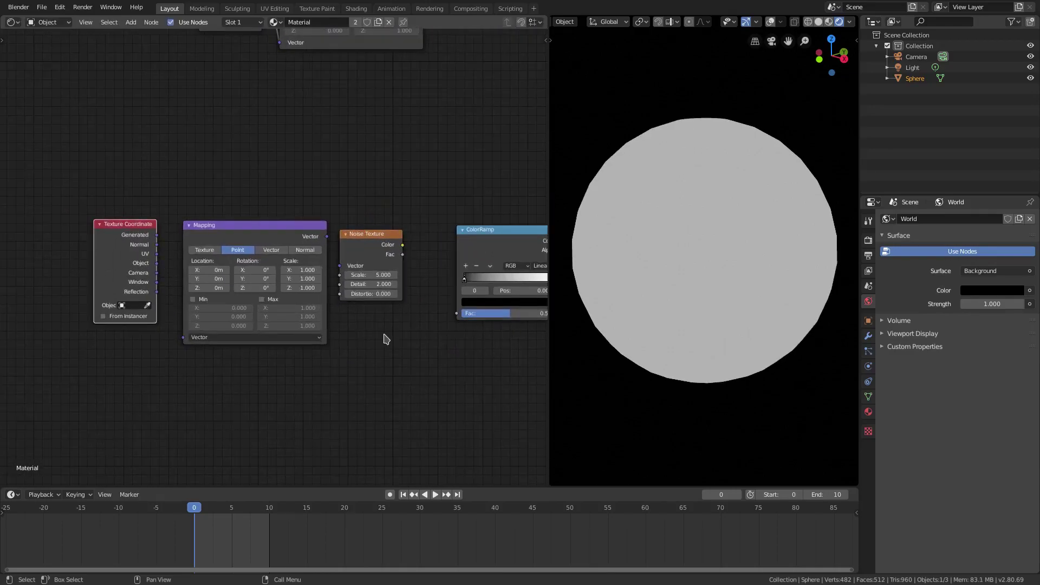
{"action": "middle_click_drag", "start_coordinate": [325, 337], "coordinate": [408, 332]}
{"action": "left_click_drag", "start_coordinate": [72, 234], "coordinate": [35, 234]}
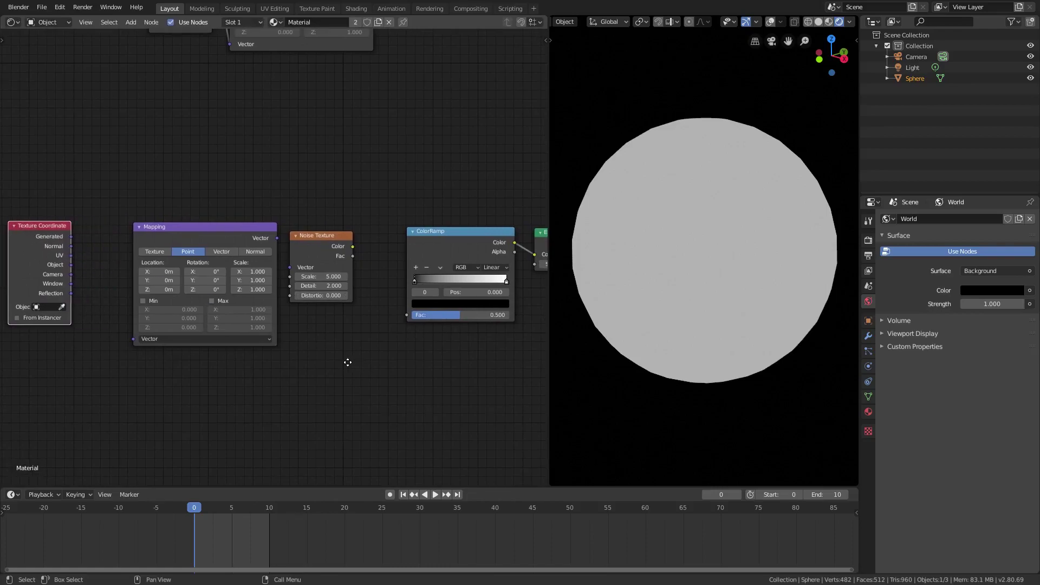
{"action": "middle_click_drag", "start_coordinate": [349, 362], "coordinate": [254, 358]}
{"action": "left_click_drag", "start_coordinate": [233, 239], "coordinate": [261, 233]}
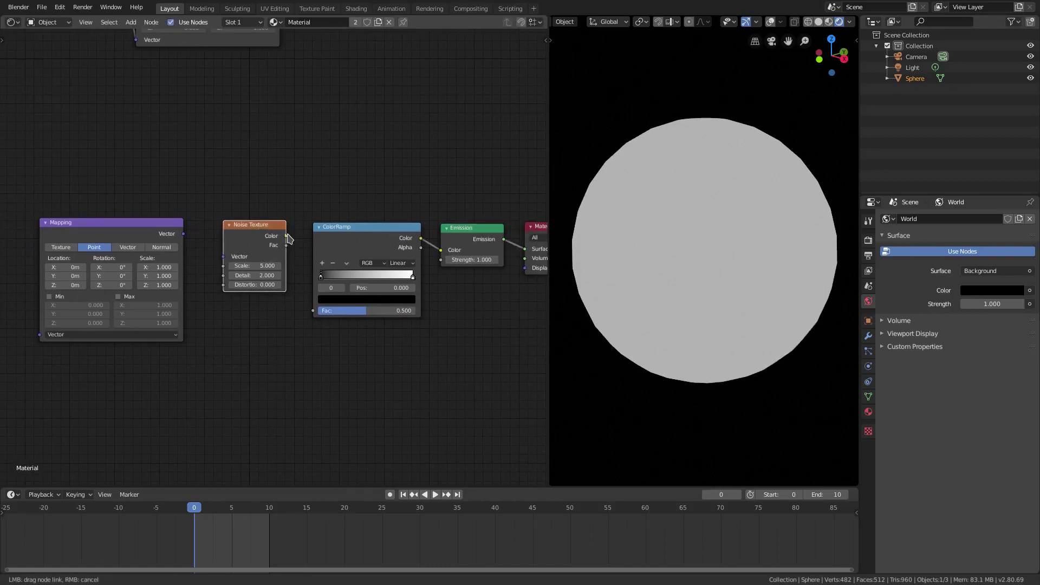
- Connect the Noise Texture Color to the ColorRamp Fac and the Mapping Vector to the Noise Texture Scale, tidying the node spacing
{"action": "left_click_drag", "start_coordinate": [317, 260], "coordinate": [315, 315]}
{"action": "left_click_drag", "start_coordinate": [292, 358], "coordinate": [291, 357]}
{"action": "left_click_drag", "start_coordinate": [185, 235], "coordinate": [188, 239]}
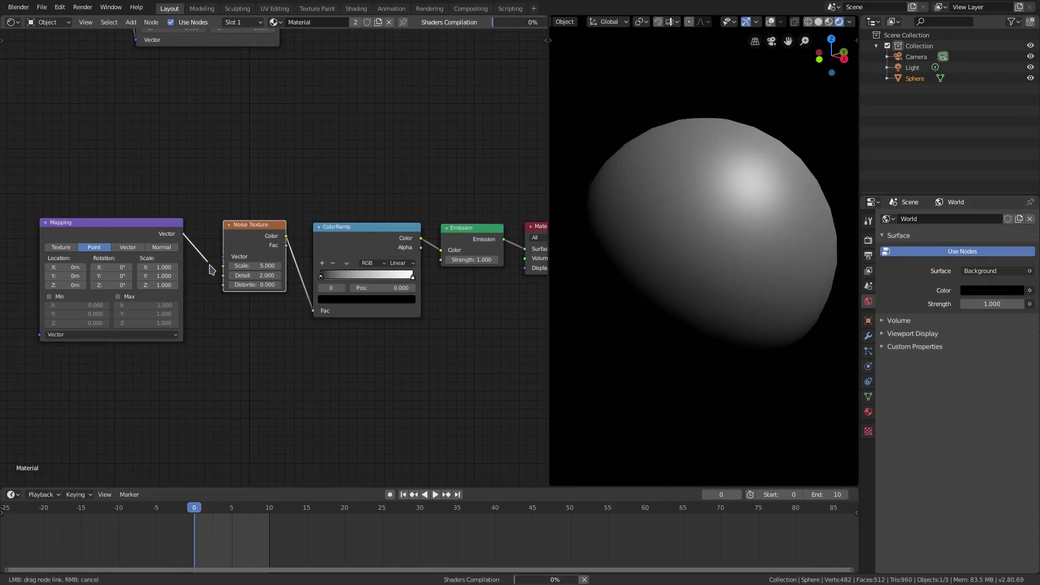
{"action": "left_click_drag", "start_coordinate": [226, 273], "coordinate": [224, 266]}
{"action": "left_click_drag", "start_coordinate": [121, 235], "coordinate": [145, 233]}
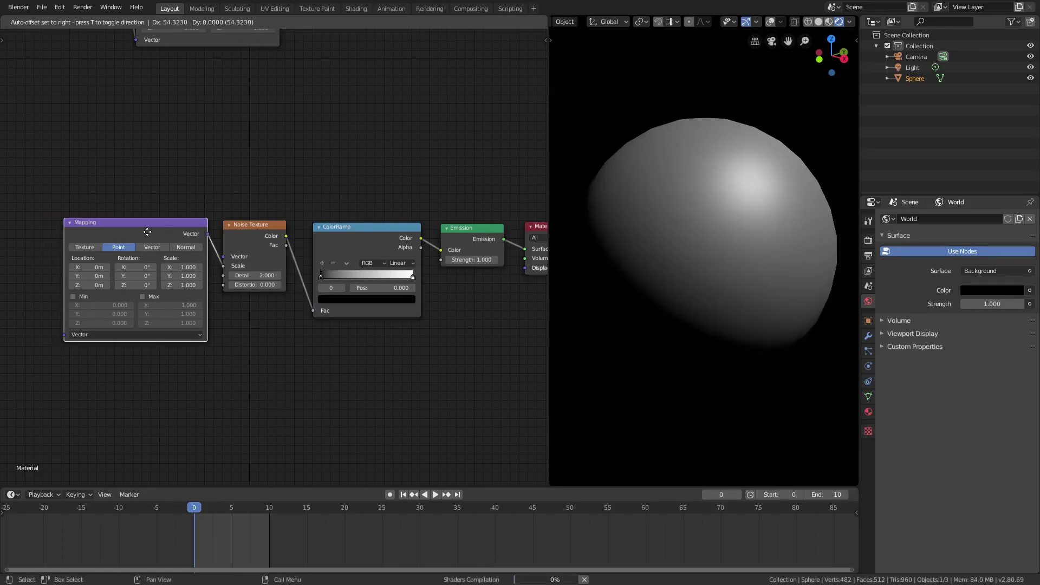
{"action": "left_click_drag", "start_coordinate": [267, 227], "coordinate": [274, 226]}
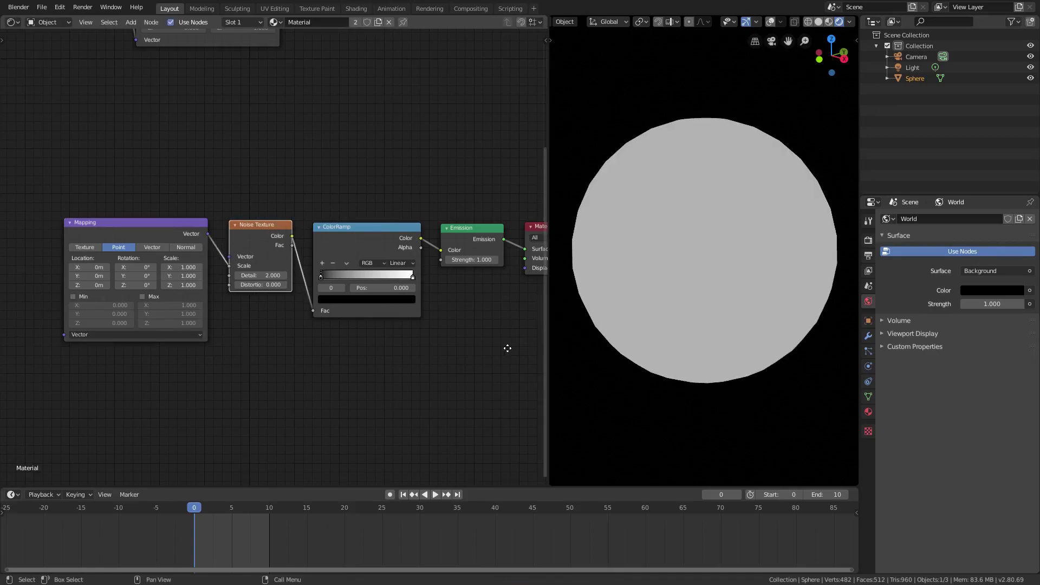
- Connect the Texture Coordinate Normal output to the new Mapping node's Vector input
{"action": "middle_click_drag", "start_coordinate": [506, 348], "coordinate": [470, 349]}
{"action": "scroll", "coordinate": [698, 329], "scroll_direction": "down", "scroll_amount": 2}
{"action": "mouse_move", "coordinate": [697, 329]}
{"action": "middle_mouse_down"}
{"action": "mouse_move", "coordinate": [608, 315]}
{"action": "mouse_move", "coordinate": [713, 324]}
{"action": "middle_mouse_up"}
{"action": "scroll", "coordinate": [304, 378], "scroll_direction": "down", "scroll_amount": 2}
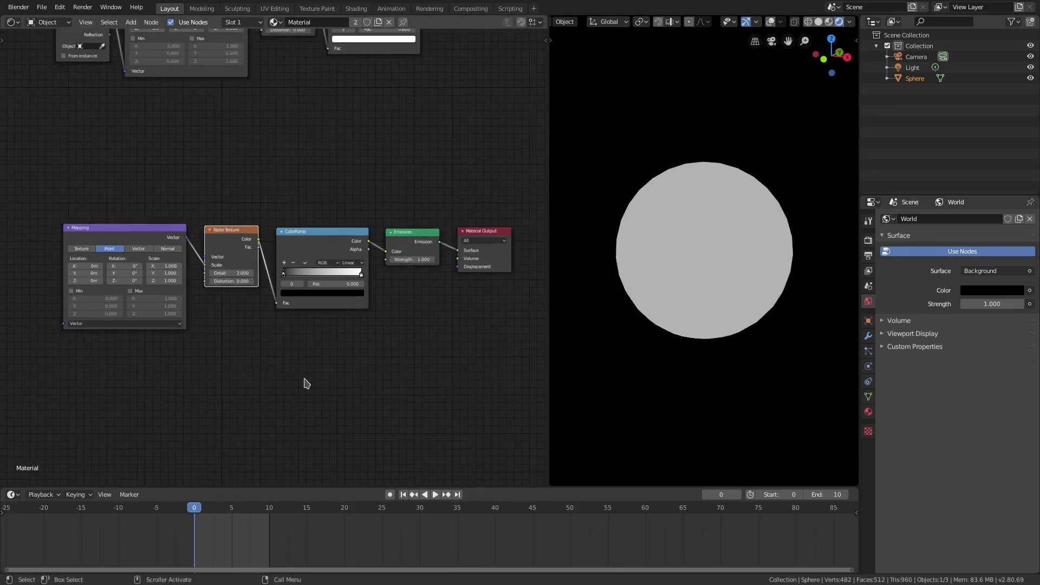
{"action": "middle_click_drag", "start_coordinate": [194, 275], "coordinate": [246, 275]}
{"action": "scroll", "coordinate": [247, 280], "scroll_direction": "up", "scroll_amount": 1}
{"action": "scroll", "coordinate": [163, 293], "scroll_direction": "up", "scroll_amount": 5, "text": "ctrl"}
{"action": "mouse_move", "coordinate": [111, 252]}
{"action": "left_mouse_down"}
{"action": "mouse_move", "coordinate": [178, 253]}
{"action": "mouse_move", "coordinate": [237, 366]}
{"action": "left_mouse_up"}
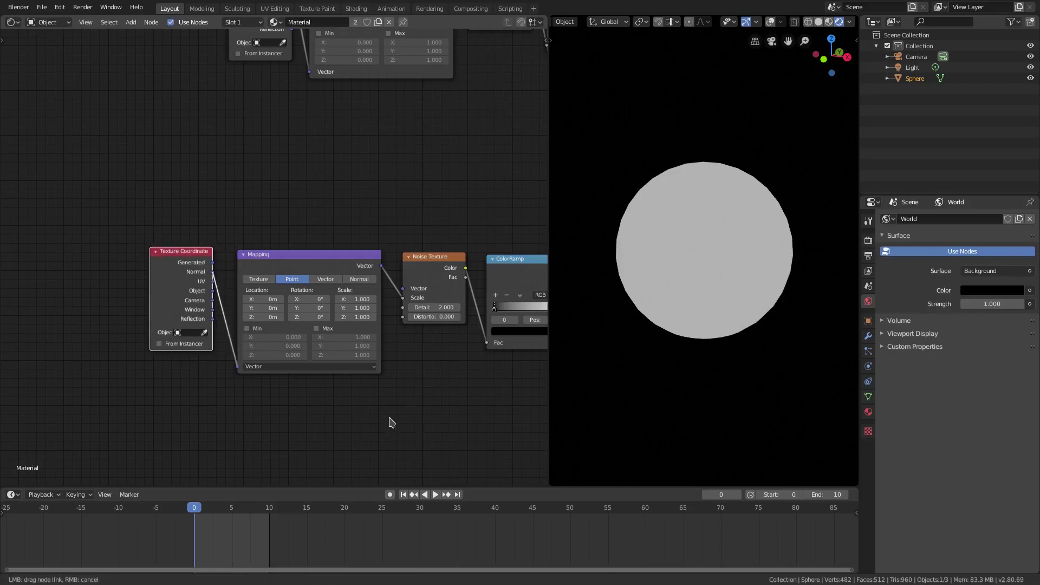
- Examine the new node chain and compare its settings with the original planet chain above it
{"action": "middle_click_drag", "start_coordinate": [484, 417], "coordinate": [287, 377]}
{"action": "scroll", "coordinate": [325, 335], "scroll_direction": "up", "scroll_amount": 2}
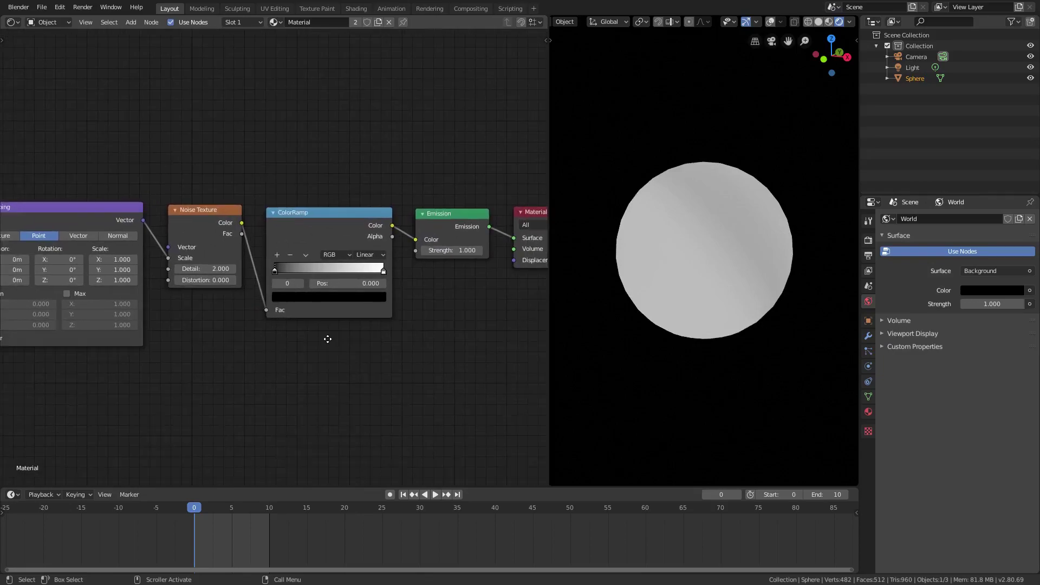
{"action": "middle_click_drag", "start_coordinate": [373, 308], "coordinate": [328, 321]}
{"action": "middle_click_drag", "start_coordinate": [247, 293], "coordinate": [263, 294]}
{"action": "mouse_move", "coordinate": [244, 288]}
{"action": "left_mouse_down"}
{"action": "mouse_move", "coordinate": [334, 294]}
{"action": "mouse_move", "coordinate": [281, 292]}
{"action": "mouse_move", "coordinate": [206, 313]}
{"action": "left_mouse_up"}
{"action": "middle_click_drag", "start_coordinate": [220, 333], "coordinate": [319, 355]}
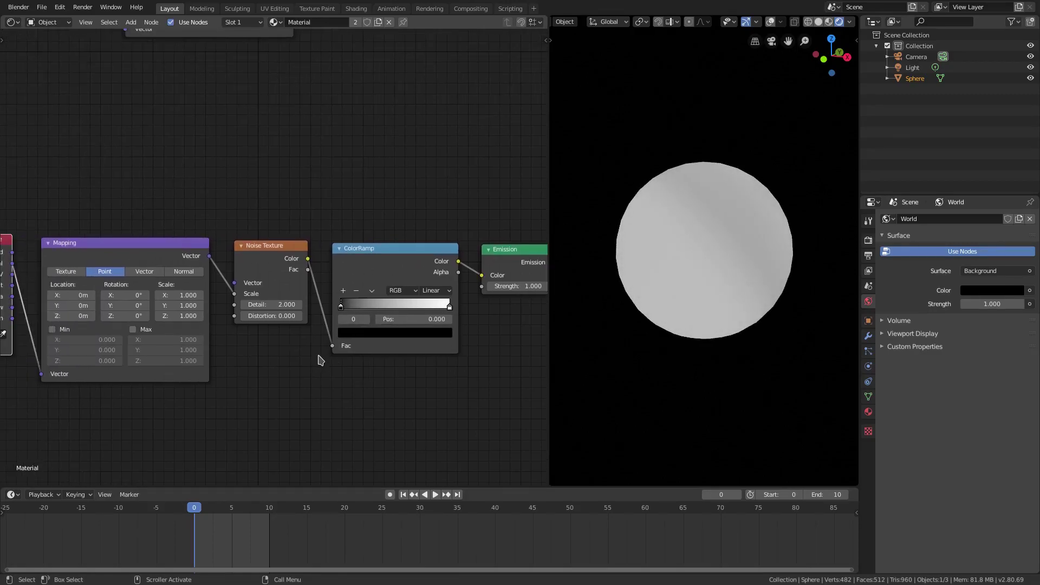
{"action": "scroll", "coordinate": [319, 350], "scroll_direction": "down", "scroll_amount": 3}
{"action": "middle_click_drag", "start_coordinate": [318, 240], "coordinate": [345, 314]}
{"action": "middle_click_drag", "start_coordinate": [375, 277], "coordinate": [302, 245]}
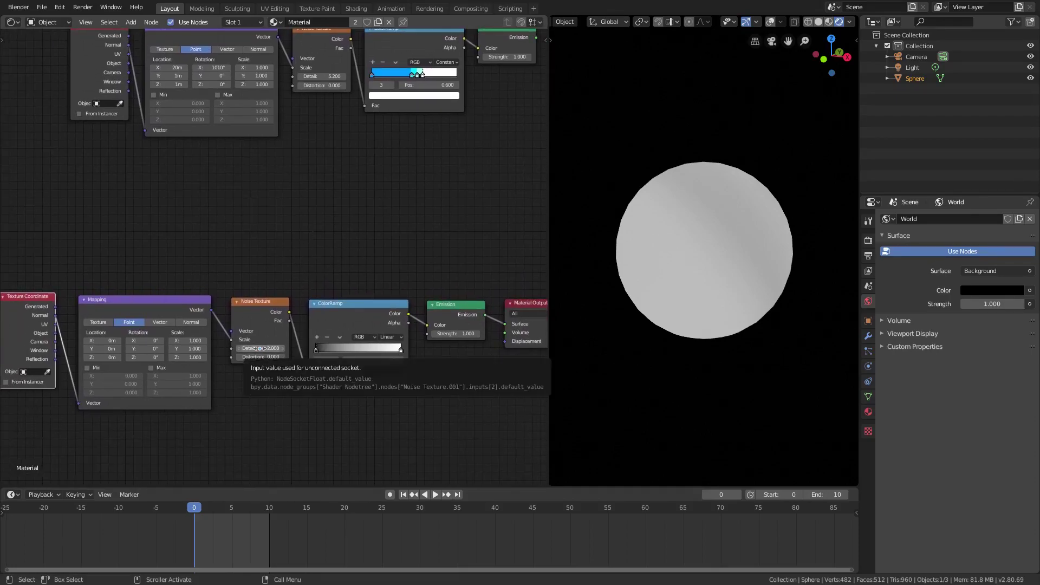
- Set the new Noise Texture node's Detail to 5.2
{"action": "left_click", "coordinate": [258, 348]}
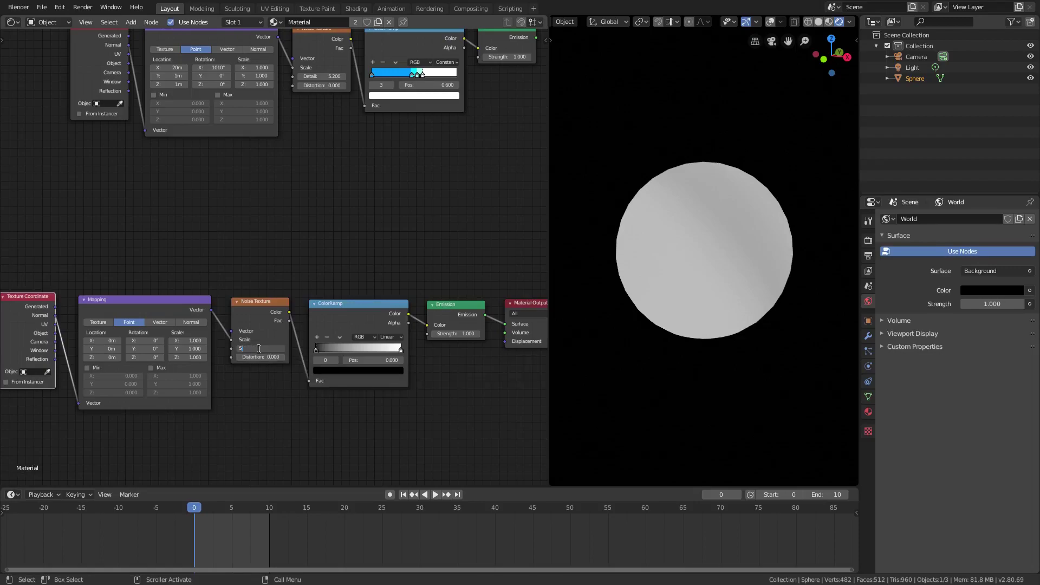
{"action": "key", "text": "Return"}
{"action": "left_click", "coordinate": [262, 347]}
{"action": "type", "text": "5.2"}
{"action": "key", "text": "Return"}
- Set the new Mapping node's Location X, Y and Z to 1 m
{"action": "middle_click_drag", "start_coordinate": [254, 254], "coordinate": [265, 270]}
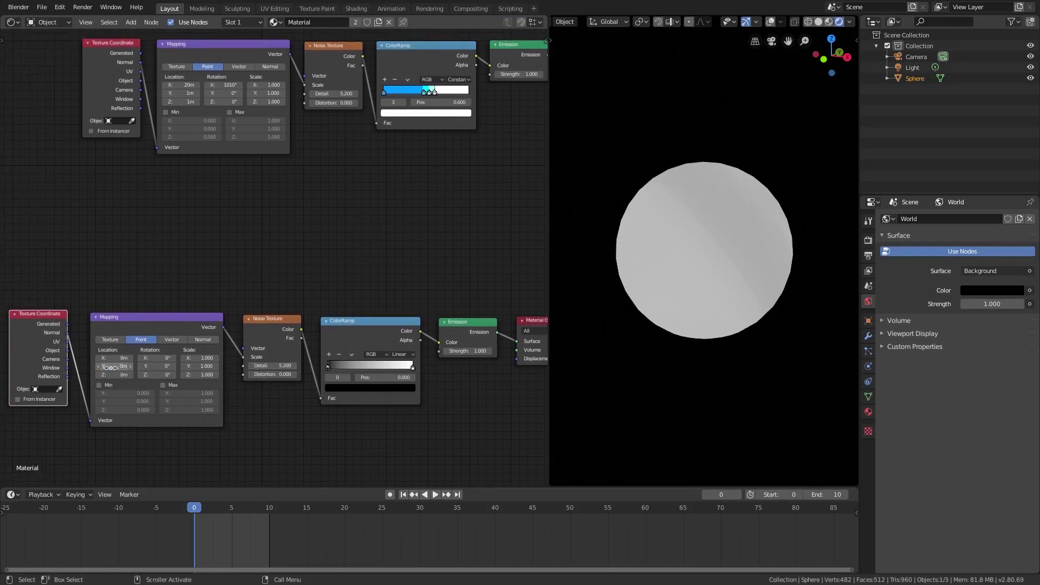
{"action": "scroll", "coordinate": [115, 358], "scroll_direction": "up", "scroll_amount": 1, "text": "ctrl"}
{"action": "type", "text": "1"}
{"action": "key", "text": "Return"}
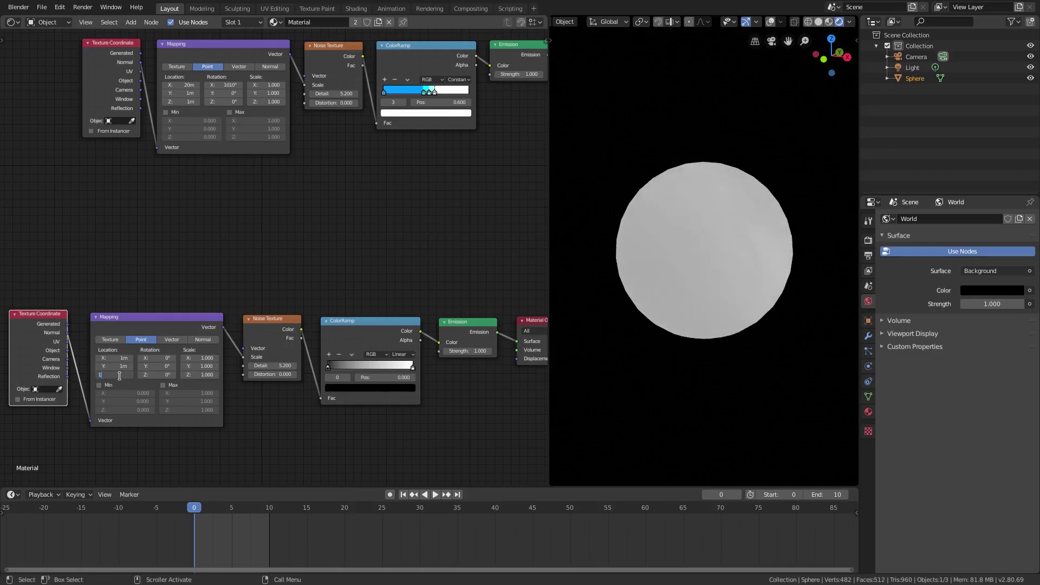
{"action": "key", "text": "Return"}
- Give the first stop of the new ColorRamp a dark blue colour
{"action": "mouse_move", "coordinate": [453, 403]}
{"action": "middle_mouse_down"}
{"action": "mouse_move", "coordinate": [429, 377]}
{"action": "mouse_move", "coordinate": [446, 405]}
{"action": "mouse_move", "coordinate": [348, 422]}
{"action": "mouse_move", "coordinate": [451, 400]}
{"action": "middle_mouse_up"}
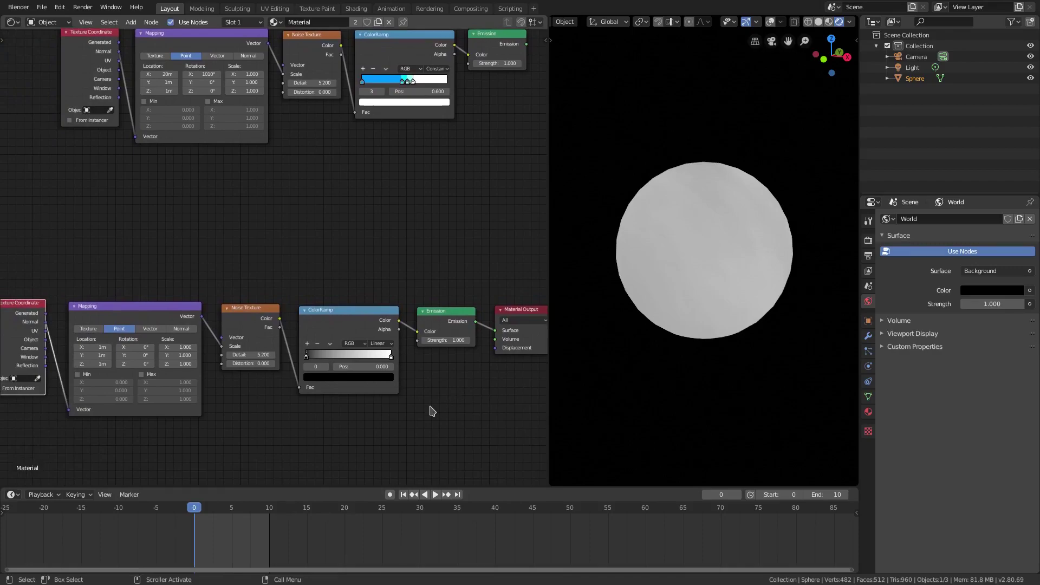
{"action": "middle_click_drag", "start_coordinate": [338, 436], "coordinate": [369, 420]}
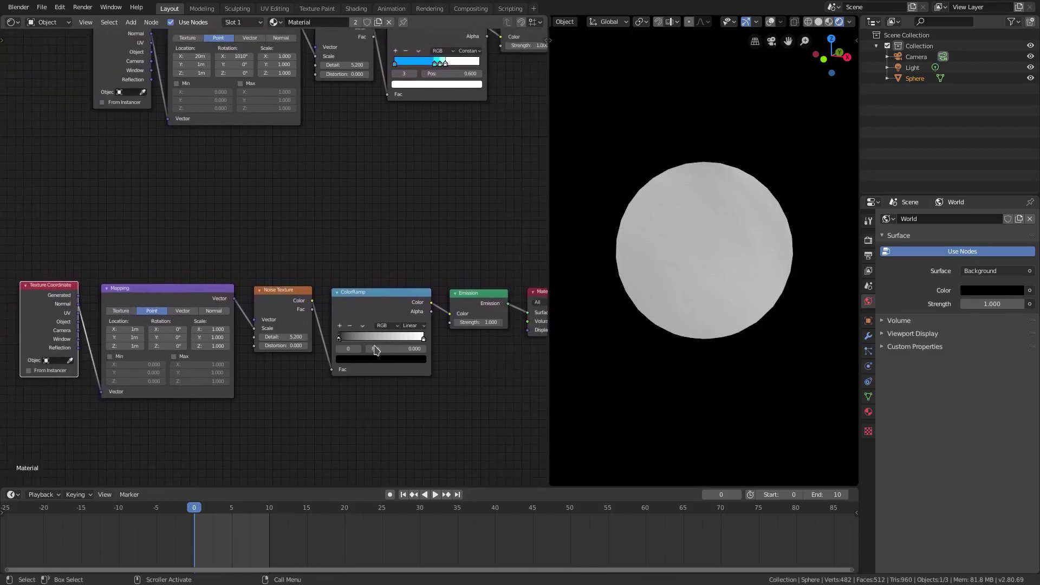
{"action": "left_click", "coordinate": [356, 366]}
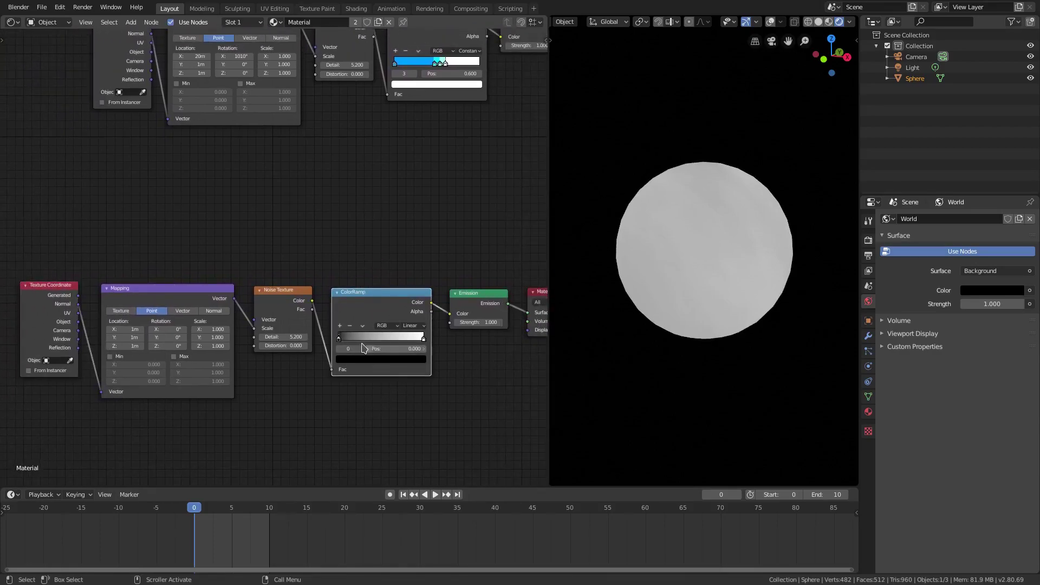
{"action": "left_click", "coordinate": [358, 360]}
{"action": "left_click", "coordinate": [405, 277]}
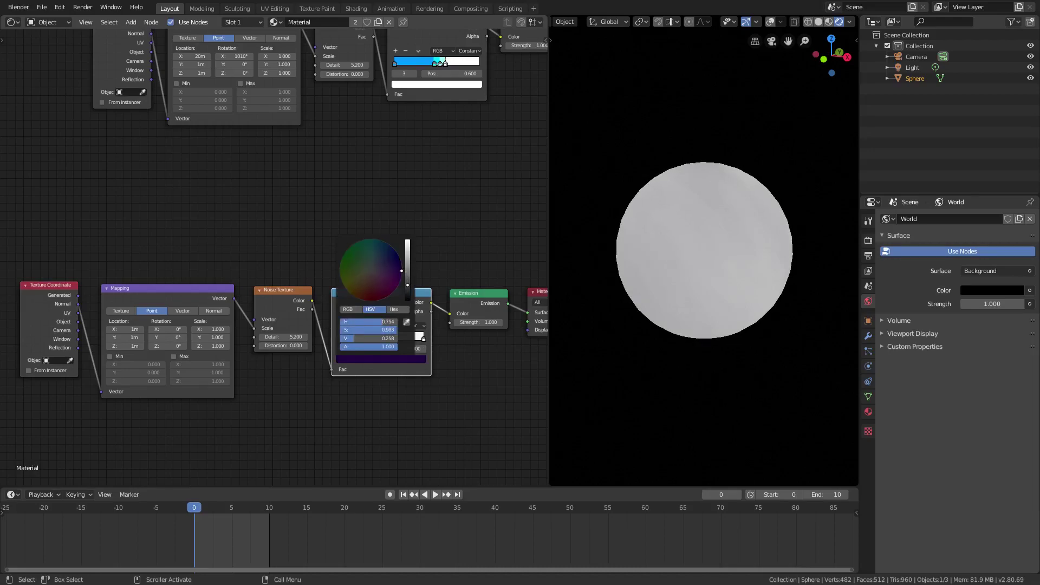
- Tint the last stop of the new ColorRamp a pale pink
{"action": "left_click", "coordinate": [424, 339]}
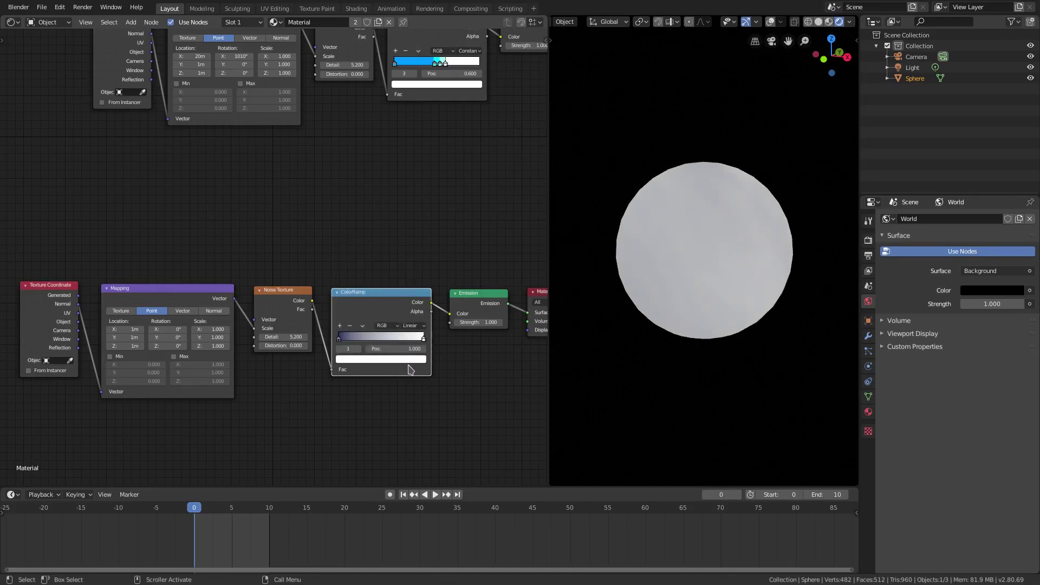
{"action": "left_click", "coordinate": [410, 360]}
{"action": "left_click_drag", "start_coordinate": [381, 270], "coordinate": [373, 271]}
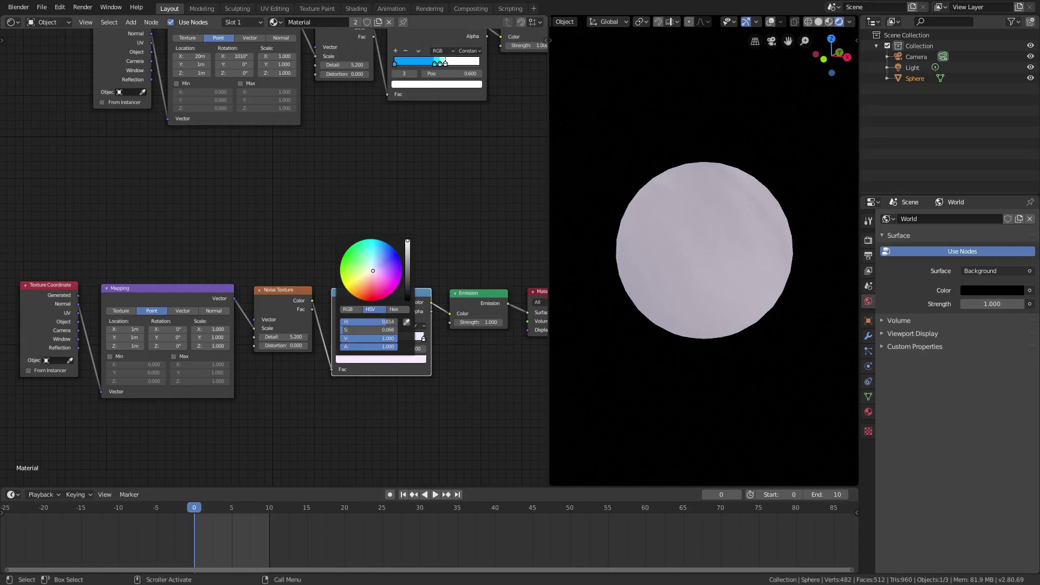
- Switch the new ColorRamp's interpolation to Constant and move the pale pink stop to position 0.527
{"action": "middle_click_drag", "start_coordinate": [324, 277], "coordinate": [308, 296]}
{"action": "middle_click_drag", "start_coordinate": [382, 304], "coordinate": [373, 305]}
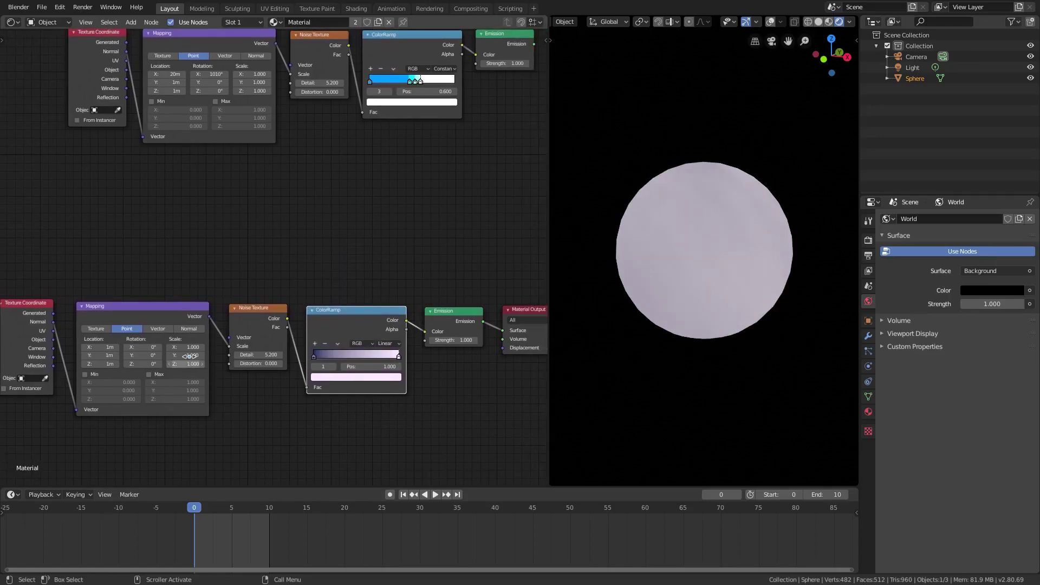
{"action": "left_click", "coordinate": [390, 350]}
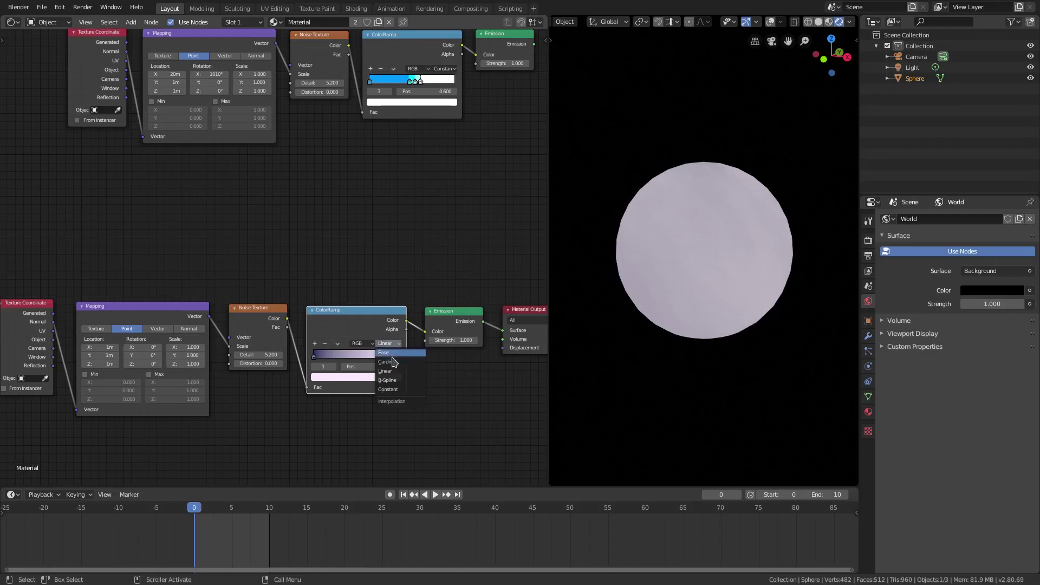
{"action": "left_click", "coordinate": [399, 390]}
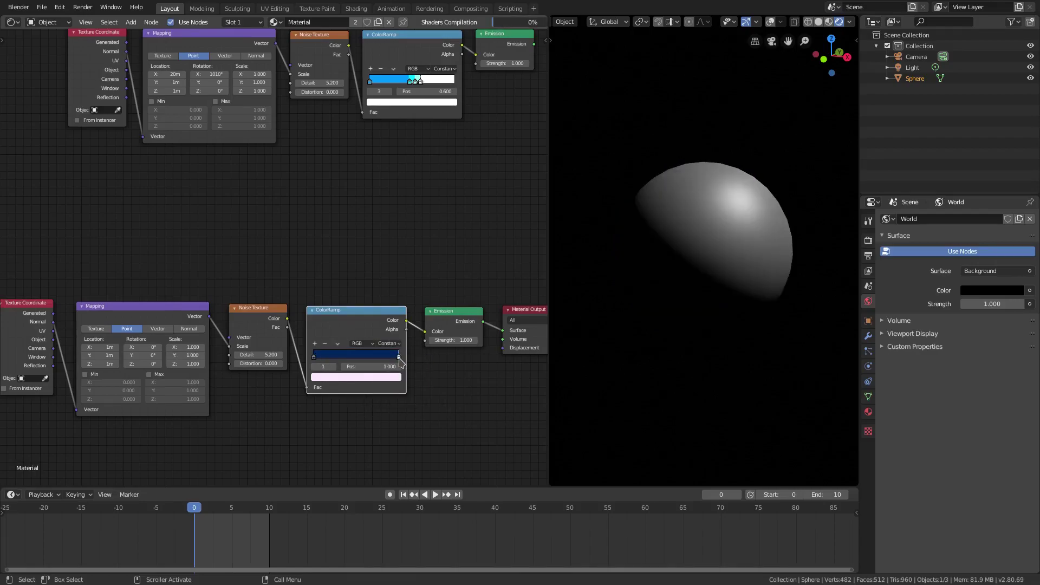
{"action": "left_click_drag", "start_coordinate": [399, 362], "coordinate": [358, 362]}
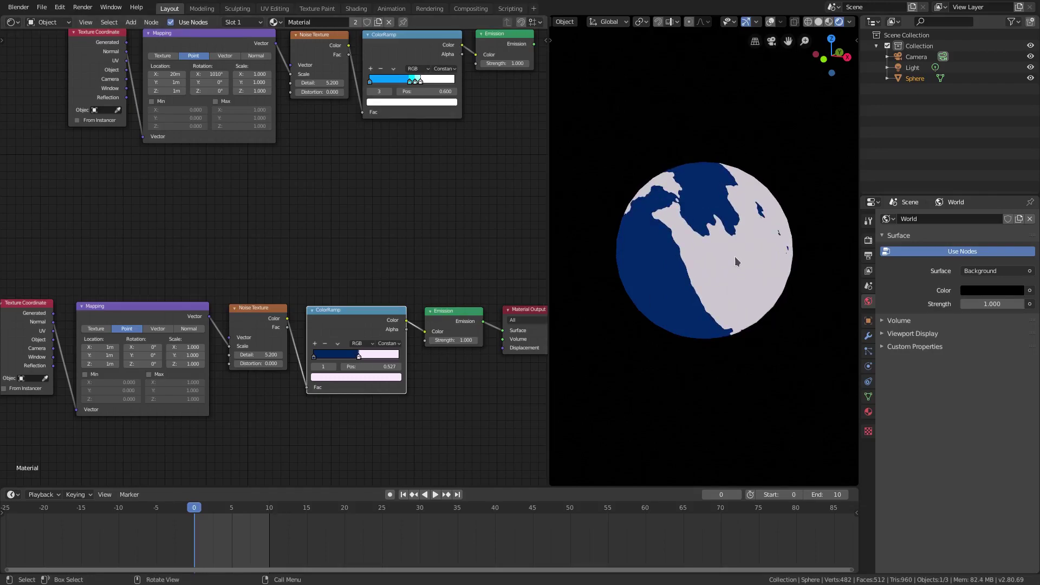
{"action": "mouse_move", "coordinate": [704, 227]}
{"action": "middle_mouse_down"}
{"action": "mouse_move", "coordinate": [730, 224]}
{"action": "mouse_move", "coordinate": [693, 233]}
{"action": "middle_mouse_up"}
- Disconnect the new Mapping node's Vector input, try an X rotation of -24.5°, and reconnect it to the Texture Coordinate Normal output
{"action": "middle_click_drag", "start_coordinate": [348, 408], "coordinate": [398, 368]}
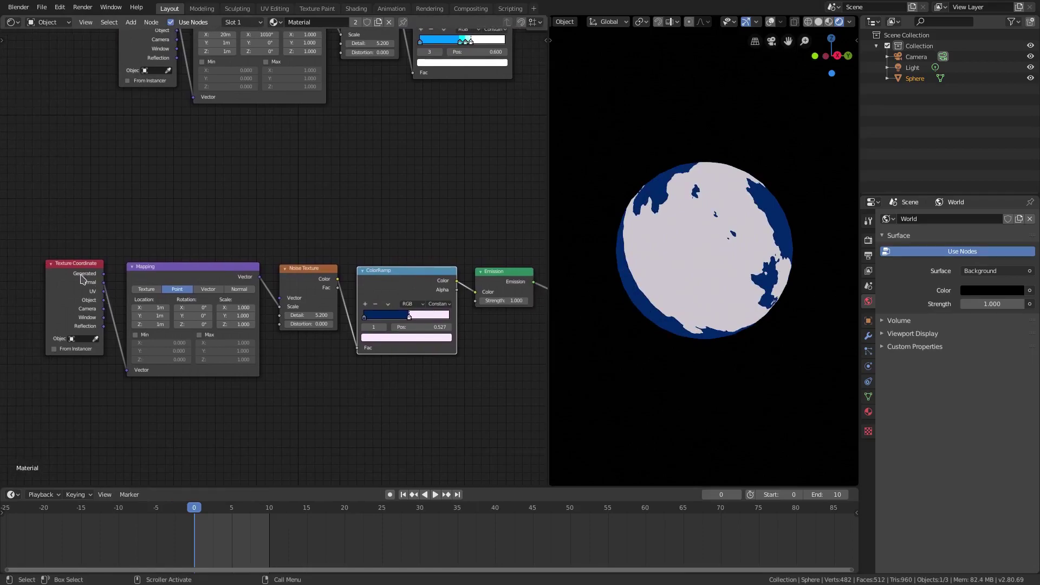
{"action": "left_click_drag", "start_coordinate": [127, 373], "coordinate": [144, 434]}
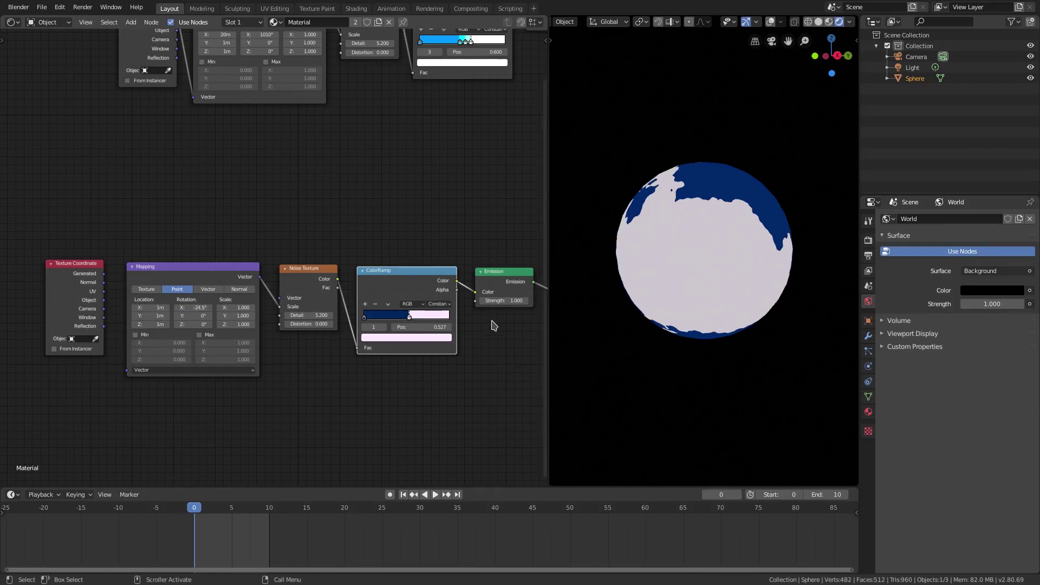
{"action": "left_click_drag", "start_coordinate": [105, 282], "coordinate": [127, 370]}
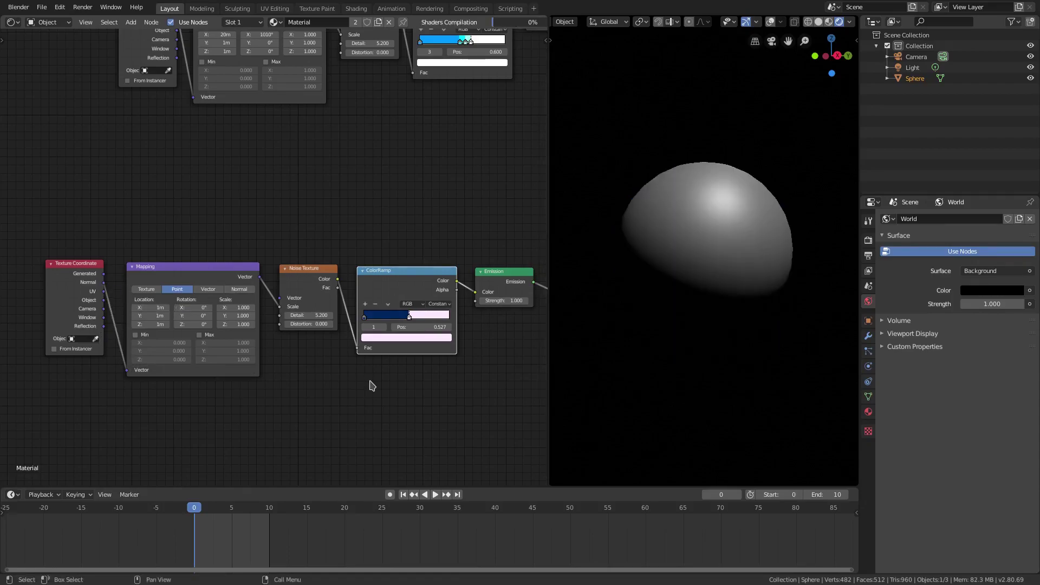
{"action": "middle_click_drag", "start_coordinate": [372, 379], "coordinate": [362, 379]}
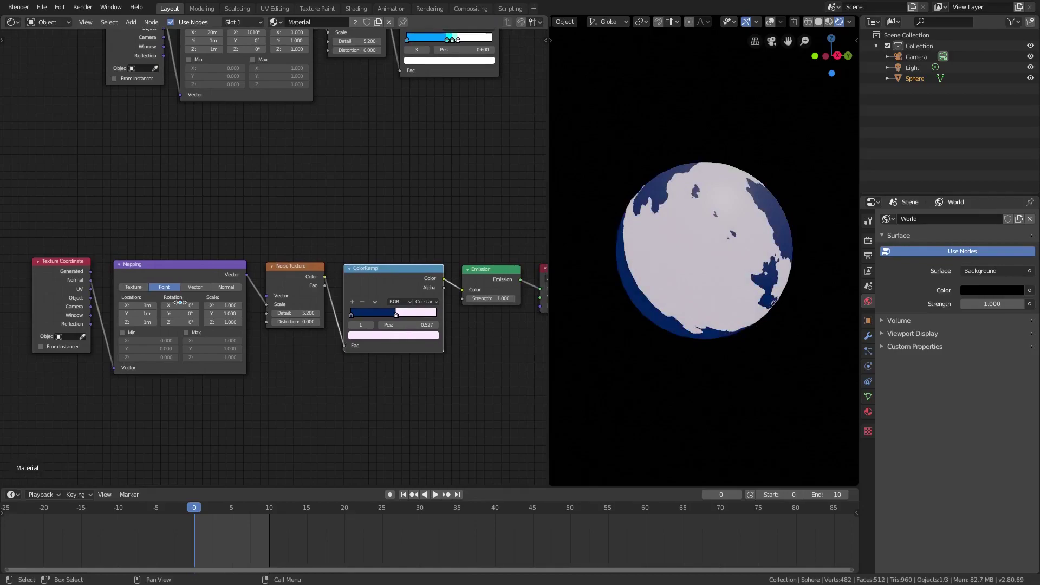
- Move the Texture Coordinate, Noise Texture, ColorRamp, Emission and Material Output nodes closer together in the new chain
{"action": "middle_click_drag", "start_coordinate": [293, 379], "coordinate": [264, 382]}
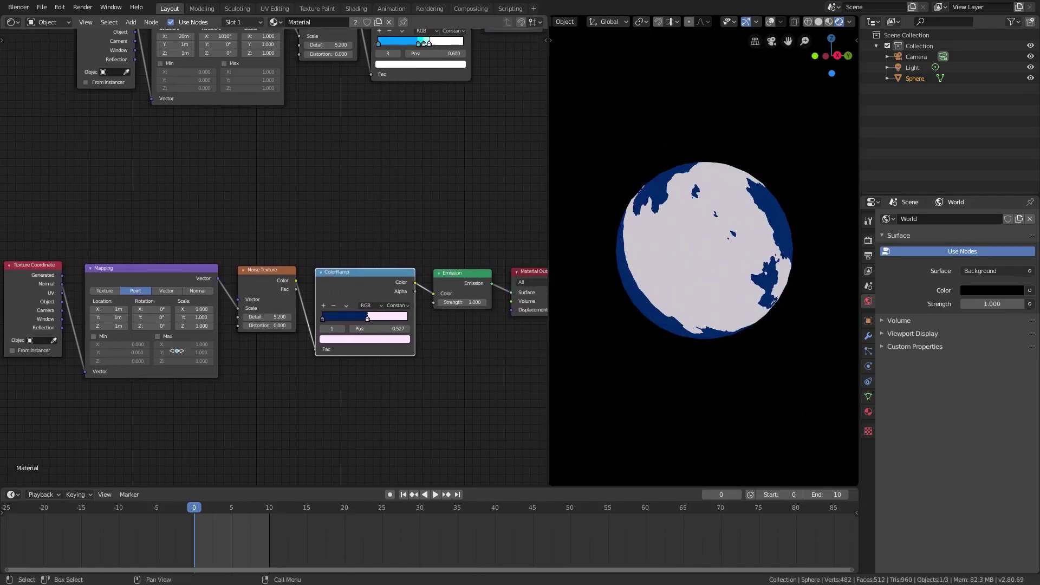
{"action": "left_click_drag", "start_coordinate": [36, 268], "coordinate": [49, 272]}
{"action": "left_click_drag", "start_coordinate": [255, 277], "coordinate": [244, 275]}
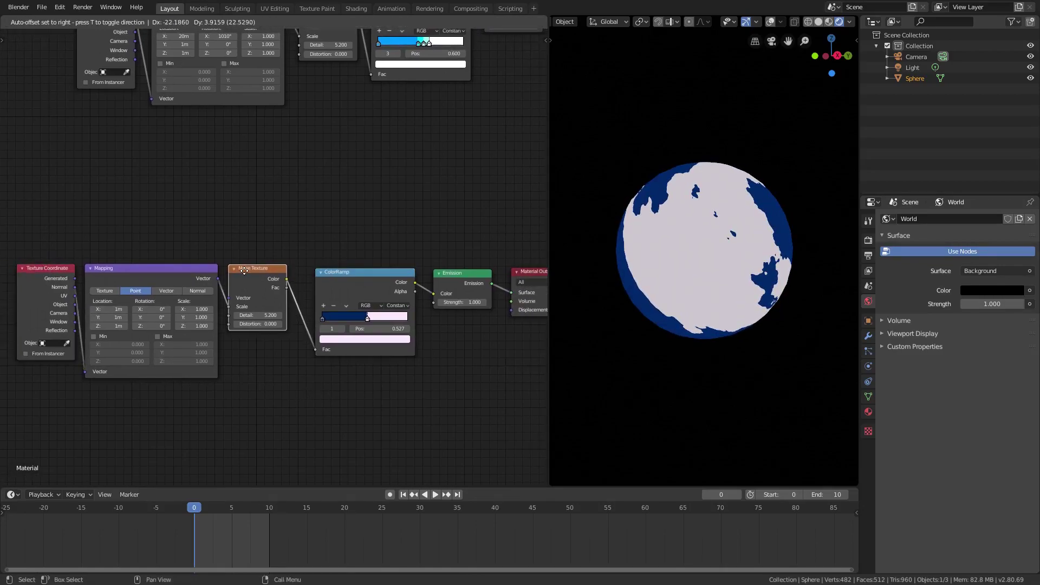
{"action": "left_click_drag", "start_coordinate": [353, 272], "coordinate": [331, 269]}
{"action": "left_click", "coordinate": [468, 271]}
{"action": "left_click_drag", "start_coordinate": [468, 271], "coordinate": [439, 269]}
{"action": "left_click_drag", "start_coordinate": [531, 272], "coordinate": [499, 272]}
- Add a stop to the new ColorRamp between the two existing ones and colour it bright cyan
{"action": "scroll", "coordinate": [392, 329], "scroll_direction": "up", "scroll_amount": 3}
{"action": "middle_click_drag", "start_coordinate": [393, 329], "coordinate": [324, 312]}
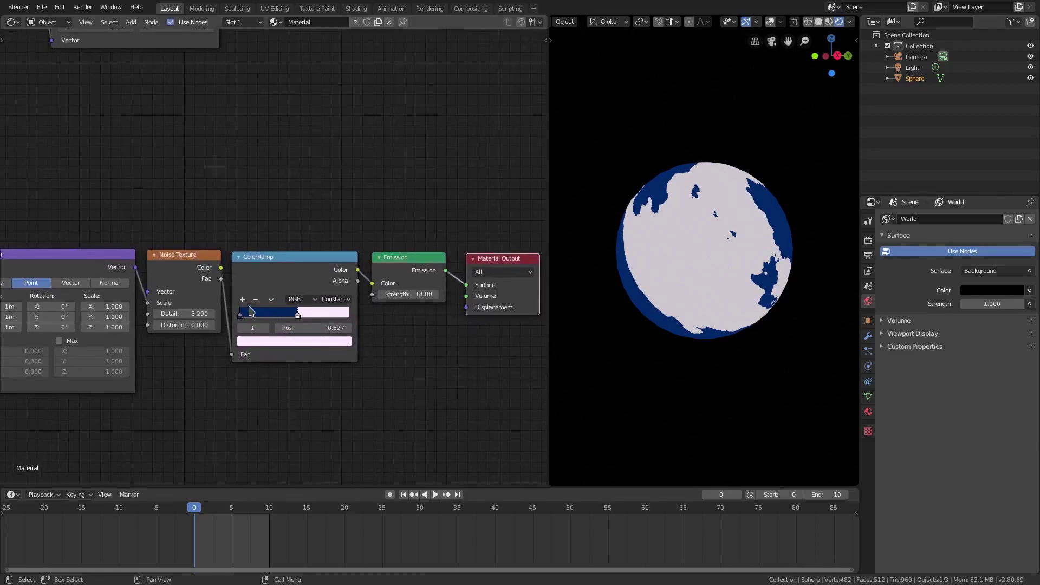
{"action": "left_click", "coordinate": [243, 300]}
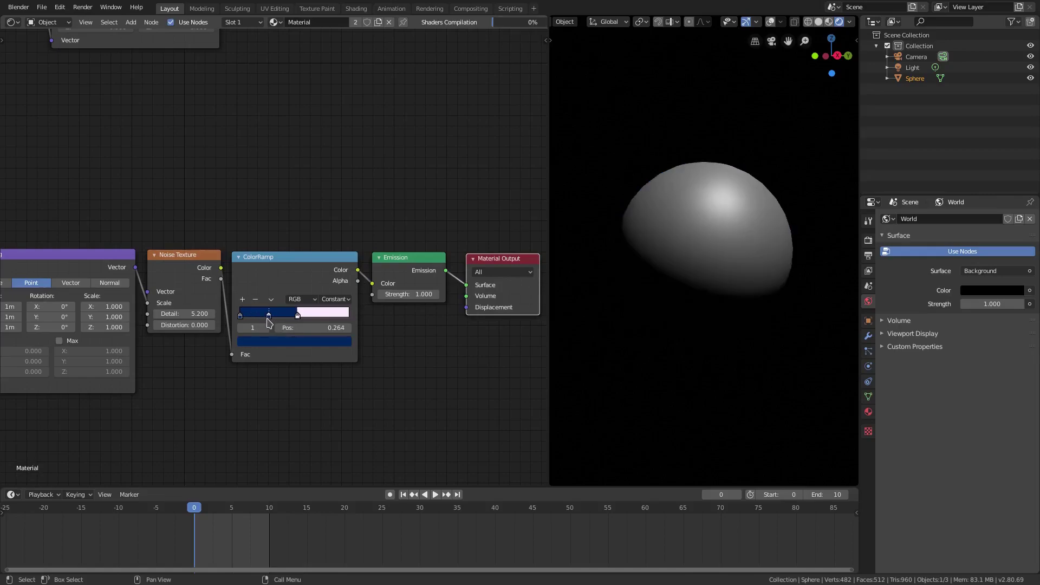
{"action": "left_click", "coordinate": [275, 342]}
{"action": "left_click_drag", "start_coordinate": [304, 197], "coordinate": [290, 191]}
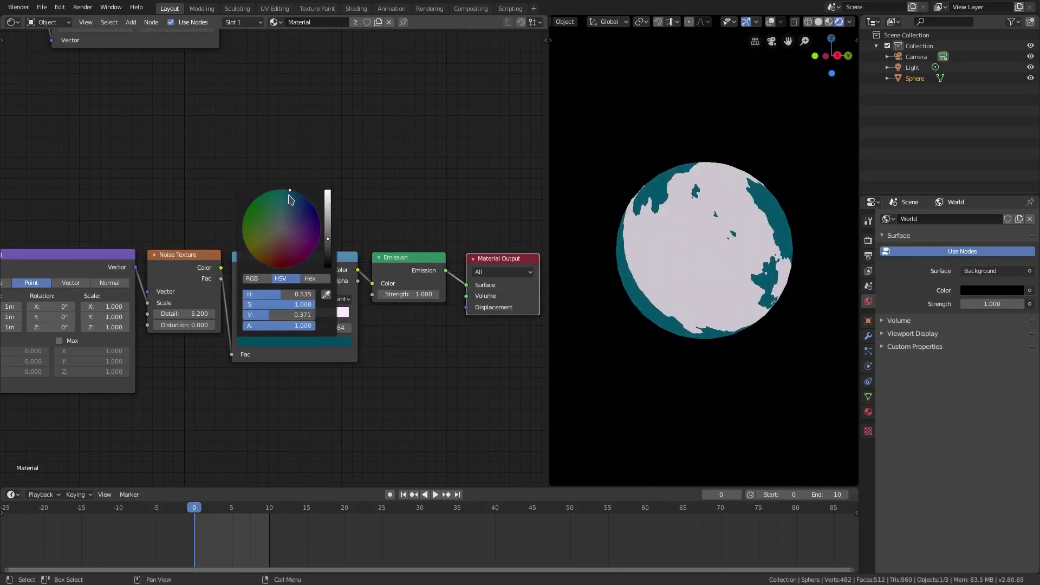
{"action": "left_click_drag", "start_coordinate": [325, 224], "coordinate": [327, 191]}
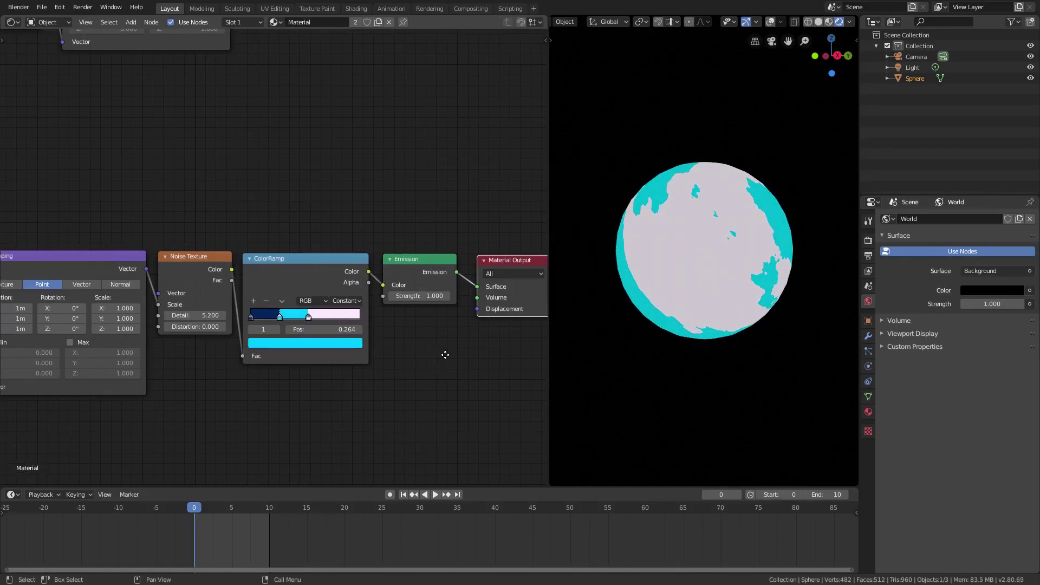
- Move the cyan ColorRamp stop to position 0.450, close to the pale pink stop, and fine-tune the pale pink stop
{"action": "left_click_drag", "start_coordinate": [272, 320], "coordinate": [292, 320]}
{"action": "middle_click_drag", "start_coordinate": [645, 306], "coordinate": [553, 326]}
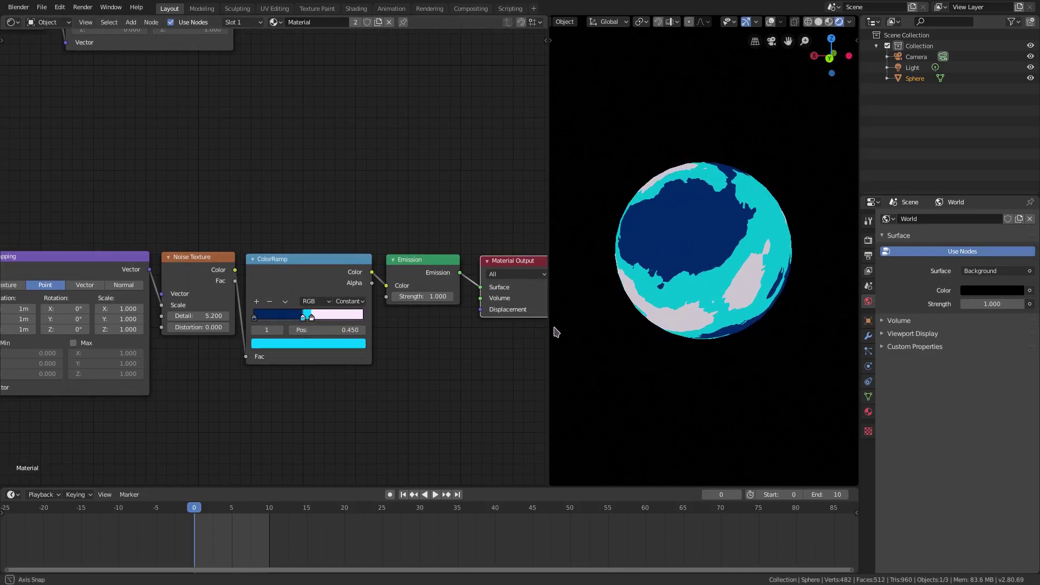
{"action": "left_click_drag", "start_coordinate": [313, 318], "coordinate": [312, 318]}
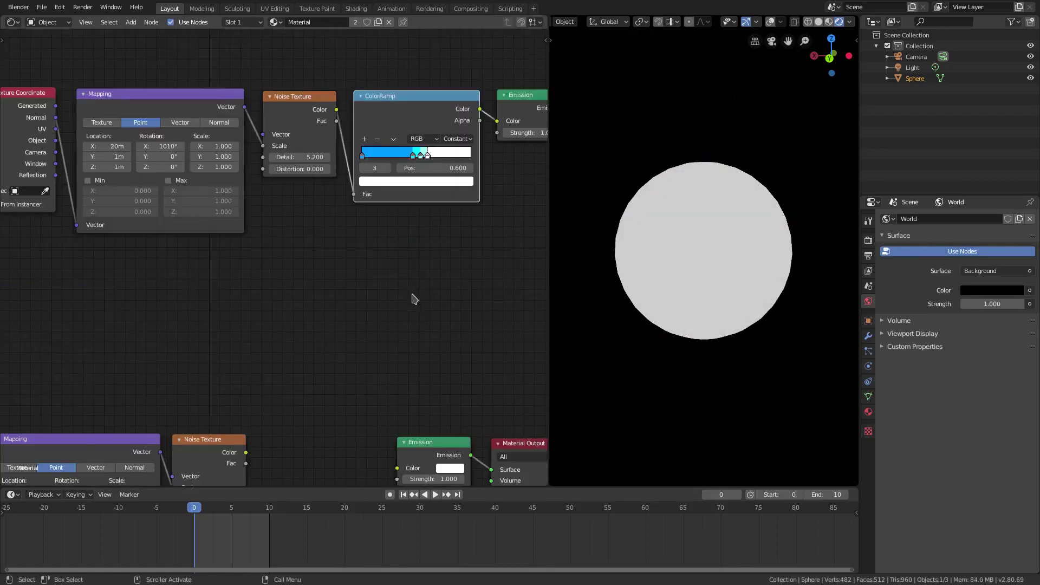
- Duplicate the original chain's ColorRamp and place the copy between the new Noise Texture and Emission nodes
{"action": "scroll", "coordinate": [413, 298], "scroll_direction": "down", "scroll_amount": 1}
{"action": "key", "text": "shift+d"}
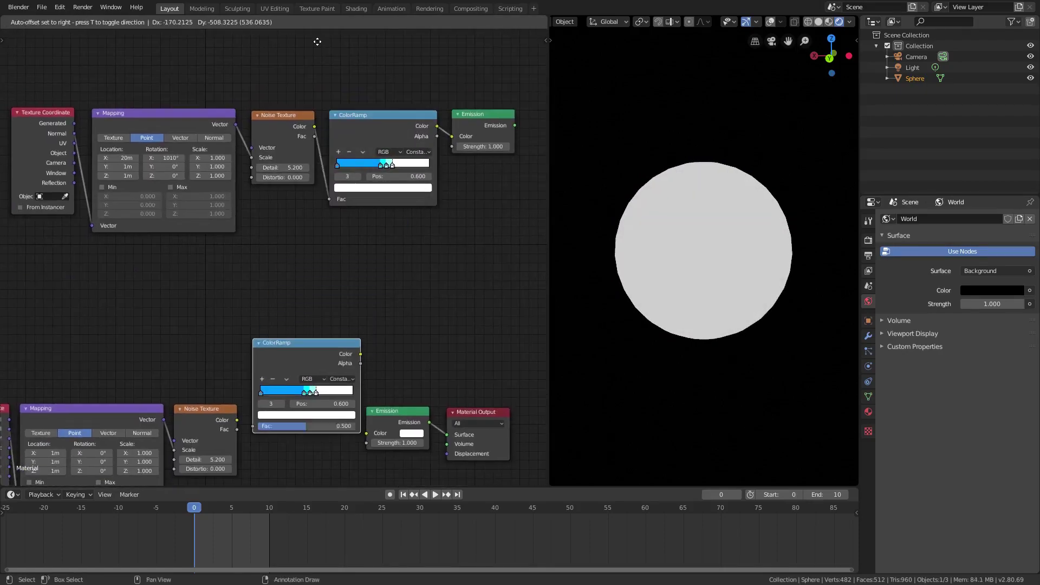
{"action": "left_click", "coordinate": [322, 88]}
{"action": "middle_click_drag", "start_coordinate": [307, 332], "coordinate": [323, 196]}
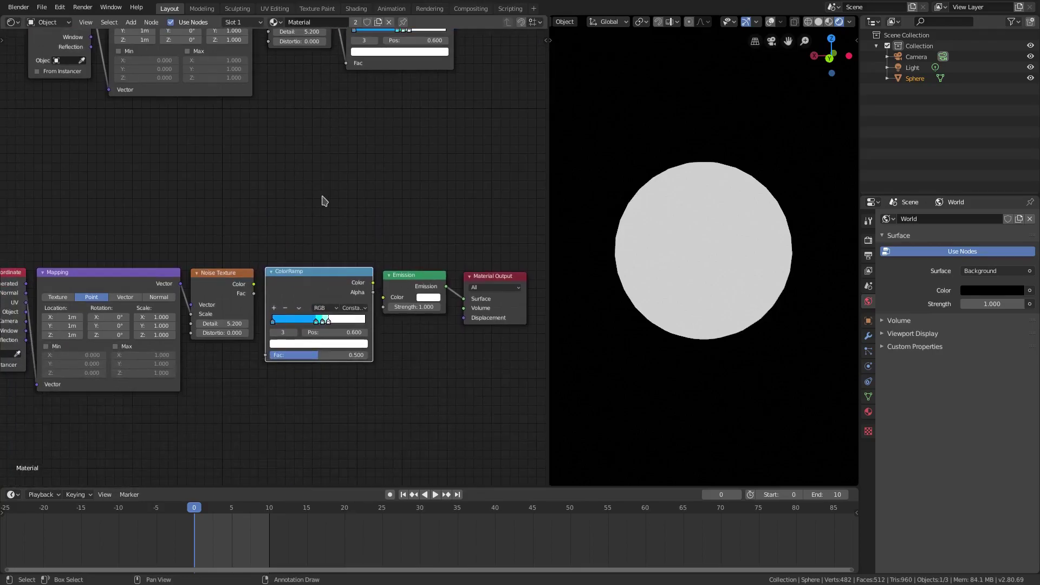
- Examine the position and hex colour of each of the four stops in the duplicated ColorRamp
{"action": "scroll", "coordinate": [325, 219], "scroll_direction": "up", "scroll_amount": 4}
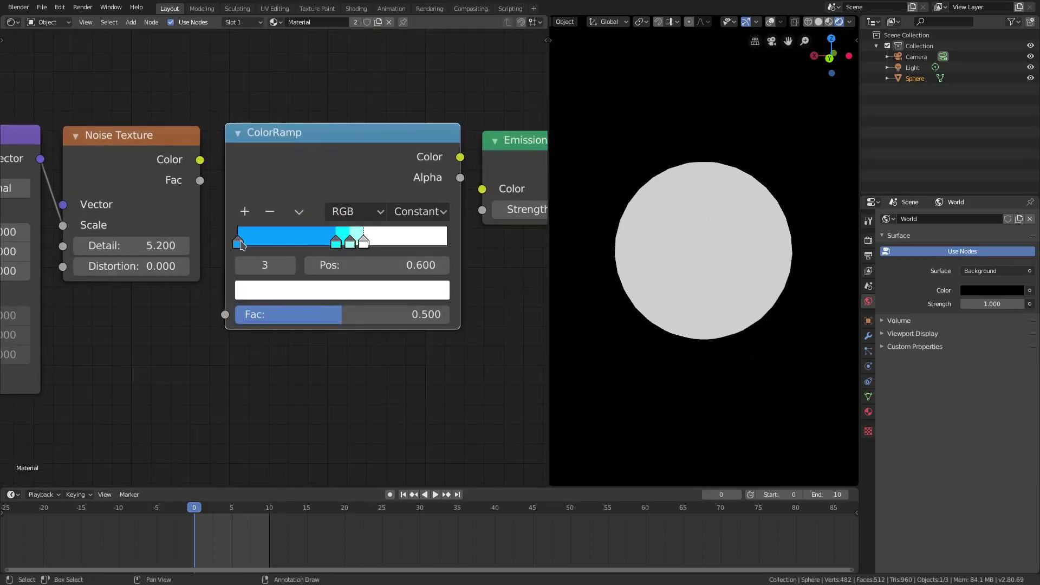
{"action": "left_click", "coordinate": [240, 243]}
{"action": "left_click", "coordinate": [313, 292]}
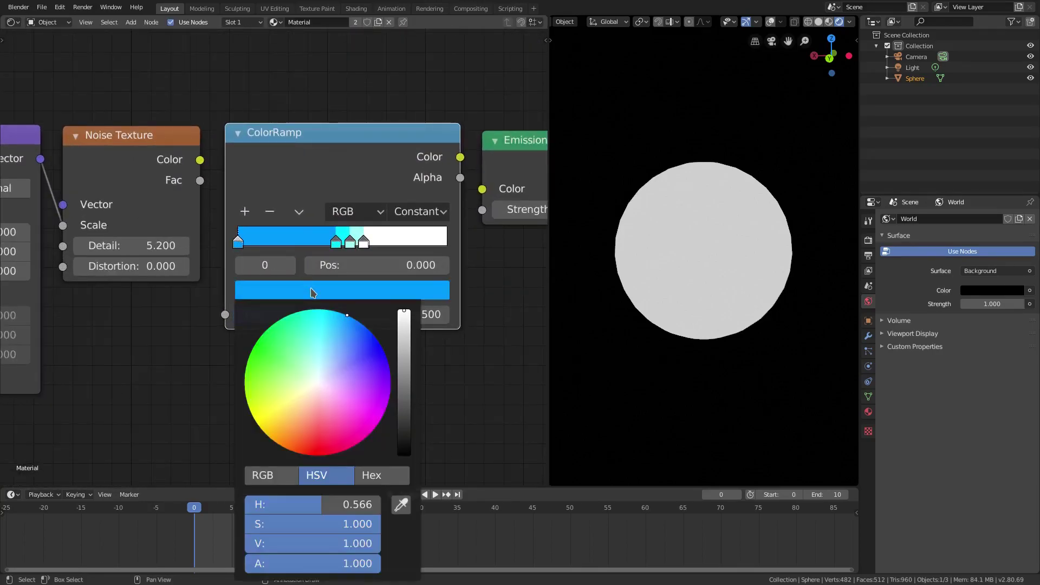
{"action": "left_click", "coordinate": [374, 484]}
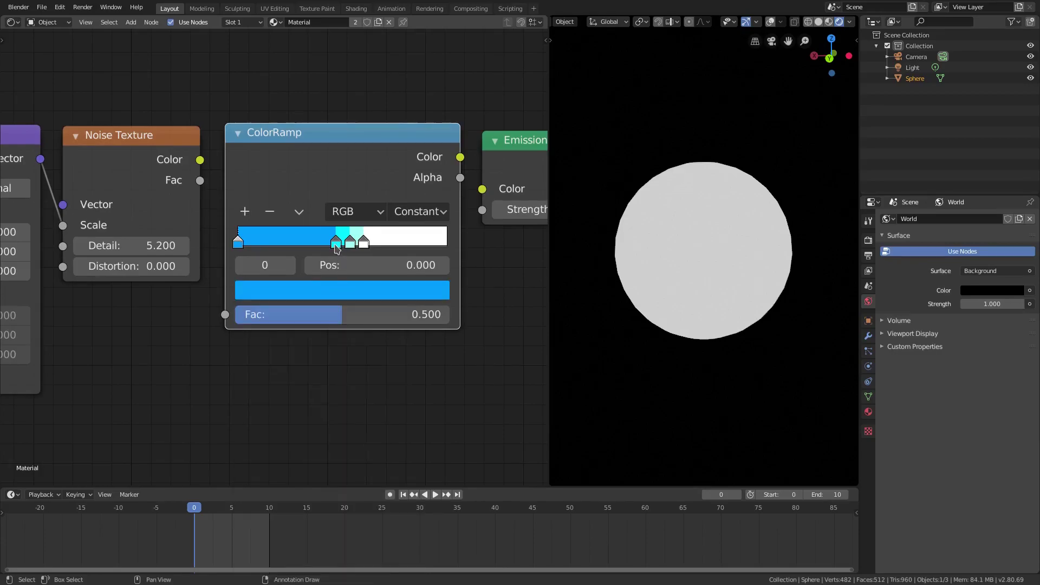
{"action": "left_click", "coordinate": [336, 242]}
{"action": "left_click", "coordinate": [338, 296]}
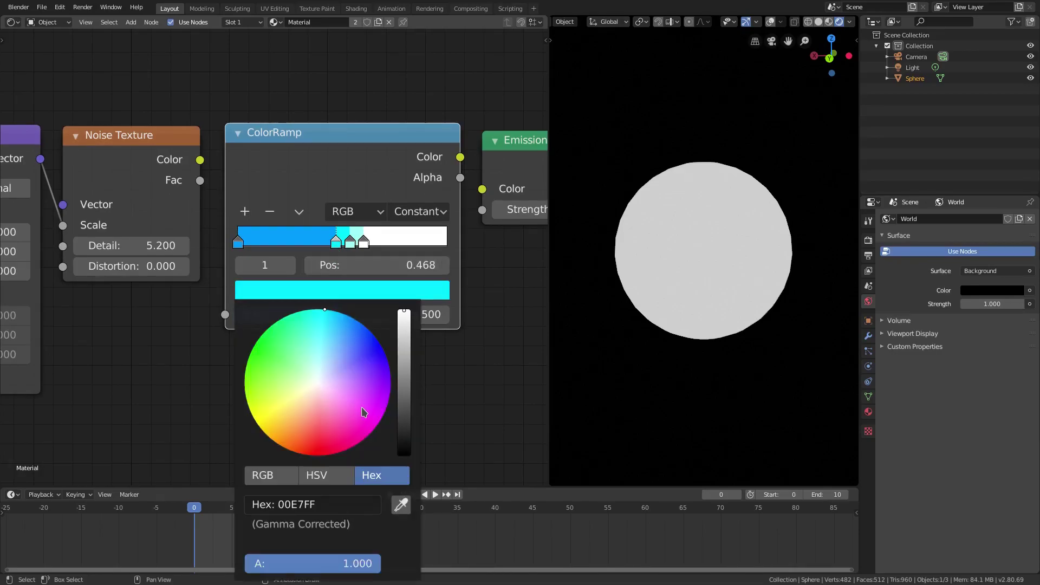
{"action": "left_click", "coordinate": [350, 242]}
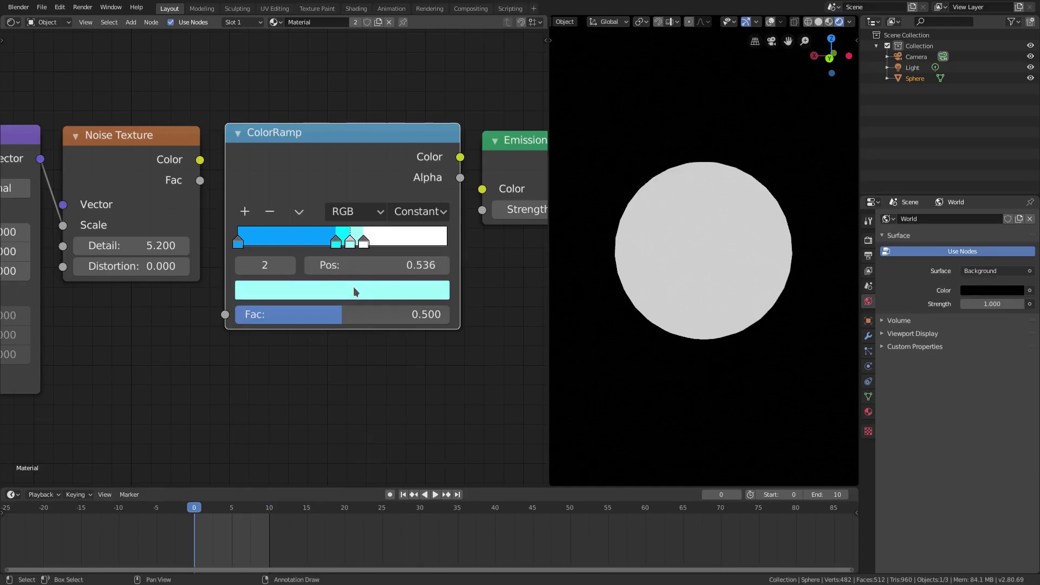
{"action": "left_click", "coordinate": [354, 289]}
{"action": "left_click", "coordinate": [364, 242]}
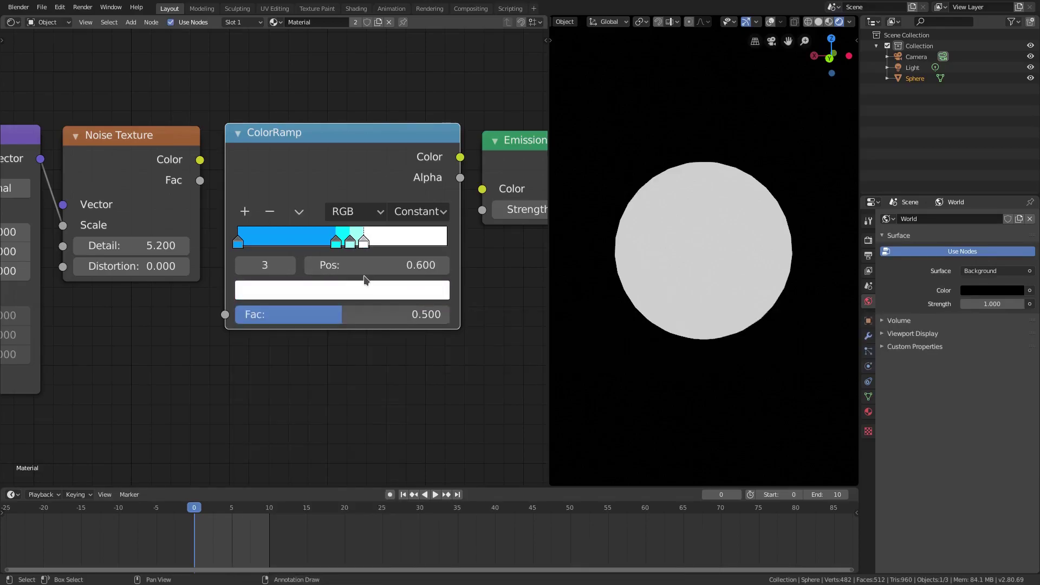
{"action": "left_click", "coordinate": [367, 293]}
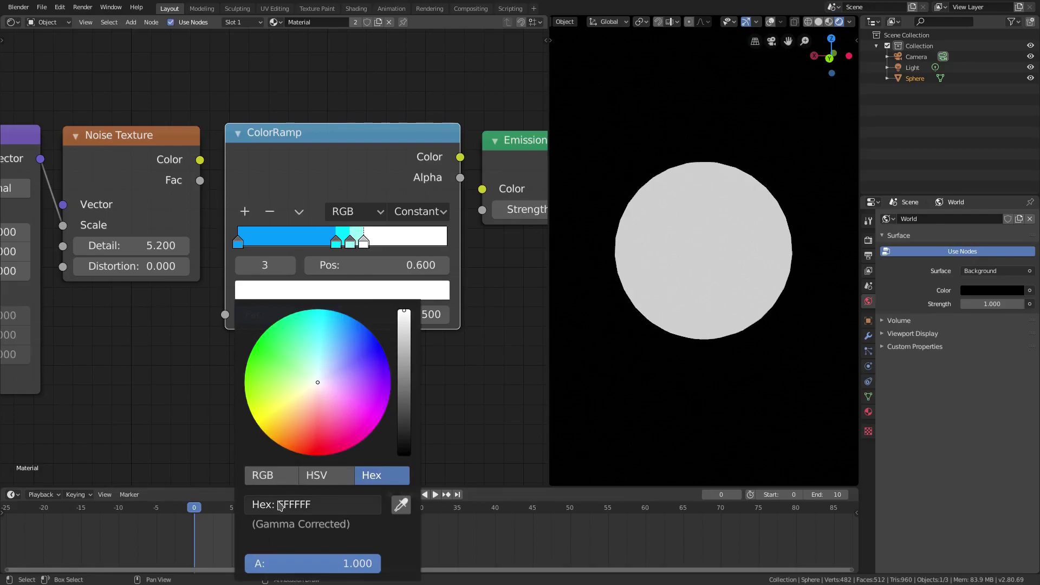
{"action": "scroll", "coordinate": [467, 391], "scroll_direction": "down", "scroll_amount": 3}
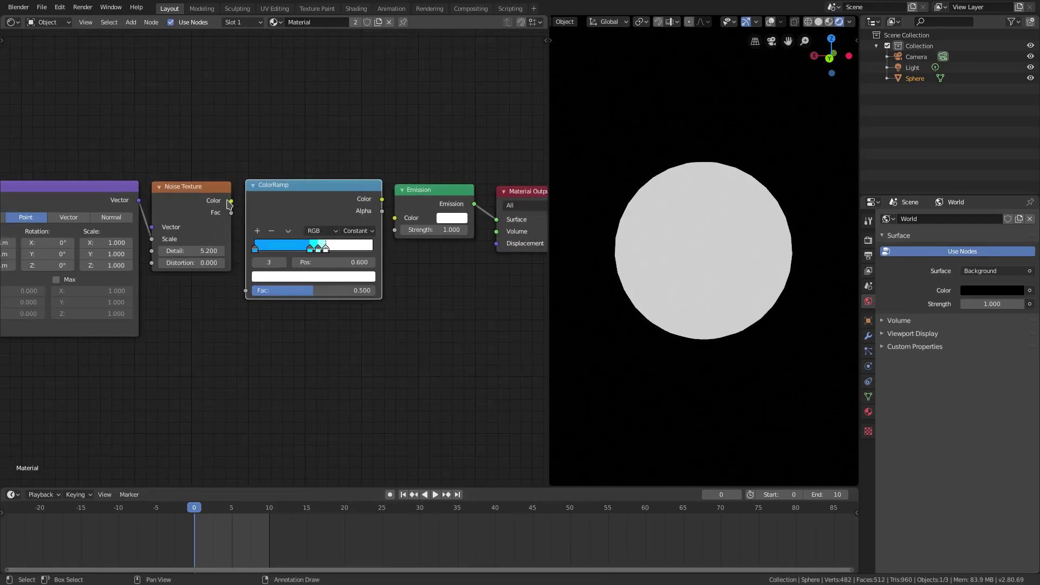
- Link the Noise Texture's Fac output to the duplicated ColorRamp's Fac input, and the ramp's Color output to the Emission node's Color
{"action": "left_click_drag", "start_coordinate": [246, 294], "coordinate": [246, 292]}
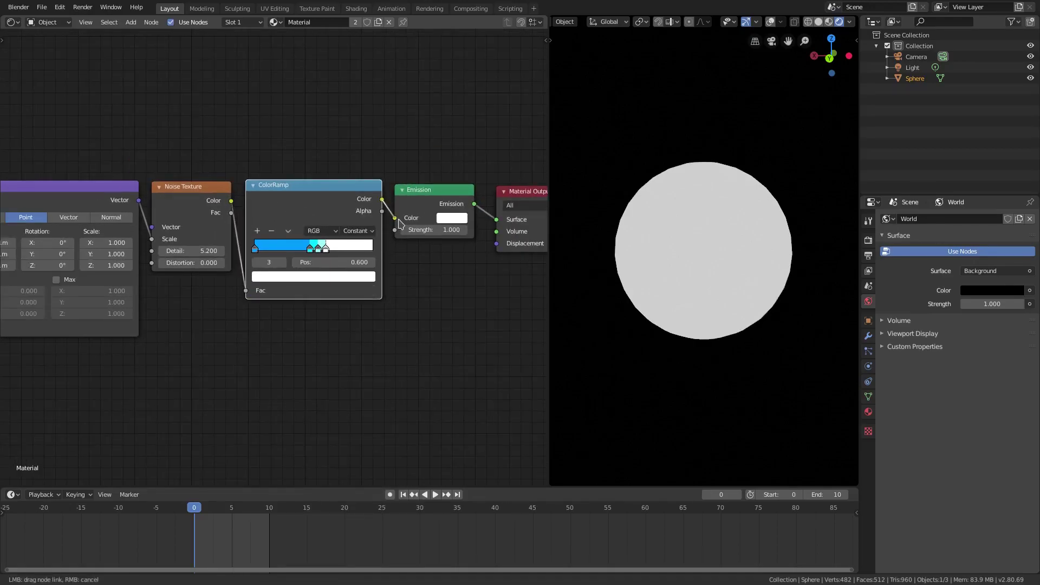
{"action": "left_click_drag", "start_coordinate": [399, 220], "coordinate": [399, 221]}
{"action": "middle_click_drag", "start_coordinate": [403, 306], "coordinate": [351, 304]}
{"action": "middle_click_drag", "start_coordinate": [657, 295], "coordinate": [843, 289]}
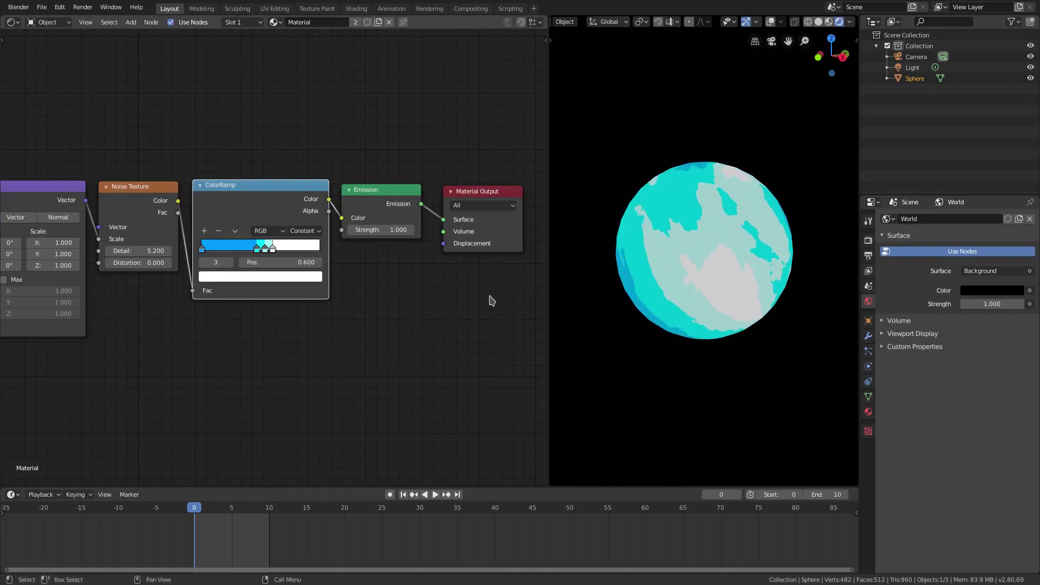
- Try different X rotations on the Mapping node, including about 198°, and reset the X rotation to 0°
{"action": "scroll", "coordinate": [601, 271], "scroll_direction": "down", "scroll_amount": 2}
{"action": "middle_click_drag", "start_coordinate": [182, 160], "coordinate": [337, 188]}
{"action": "scroll", "coordinate": [326, 168], "scroll_direction": "down", "scroll_amount": 3}
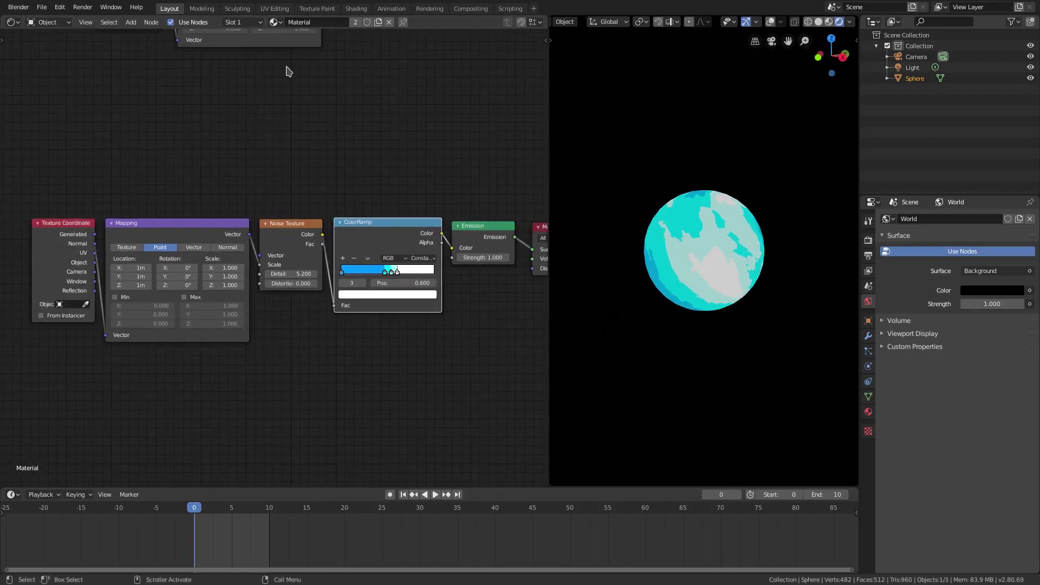
{"action": "middle_click_drag", "start_coordinate": [261, 202], "coordinate": [170, 185]}
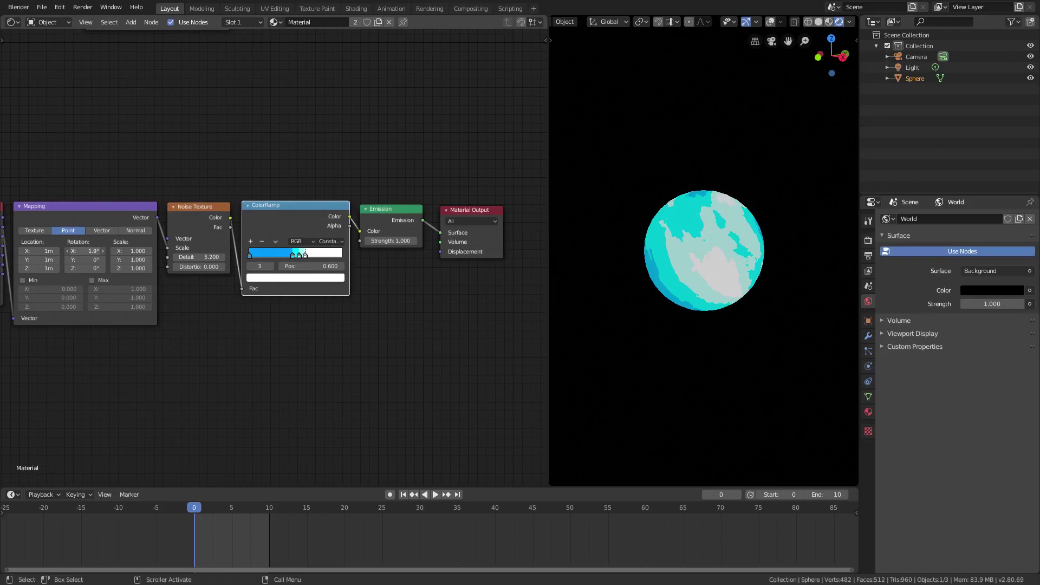
{"action": "left_click_drag", "start_coordinate": [86, 251], "coordinate": [193, 250]}
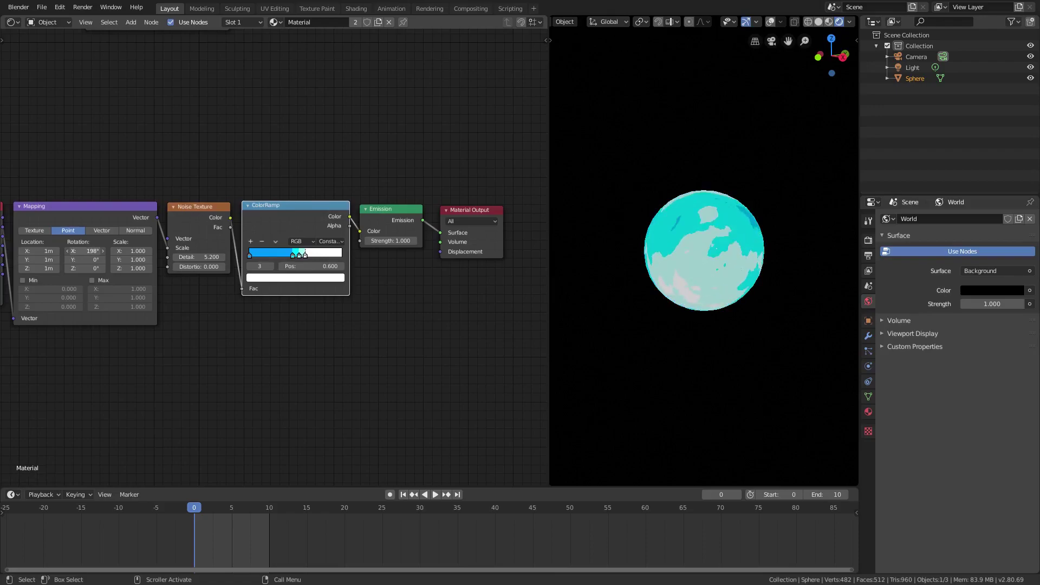
{"action": "left_click_drag", "start_coordinate": [128, 251], "coordinate": [347, 250]}
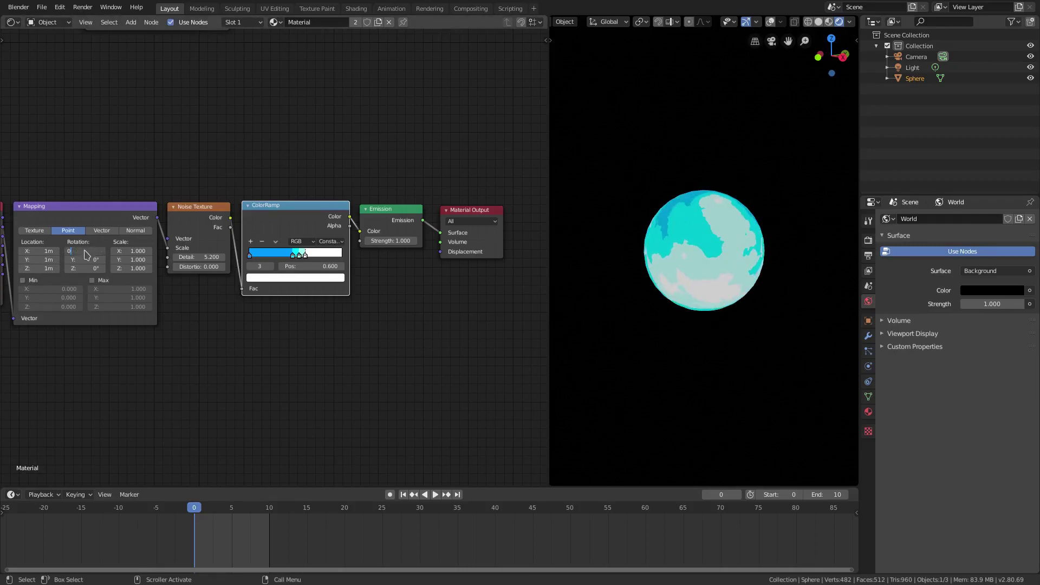
{"action": "key", "text": "Return"}
- Try Noise Texture Detail values of 9.400 and 4.400 and compare the pattern's edges on the sphere
{"action": "middle_click_drag", "start_coordinate": [420, 341], "coordinate": [414, 374]}
{"action": "scroll", "coordinate": [414, 374], "scroll_direction": "down", "scroll_amount": 2}
{"action": "scroll", "coordinate": [270, 296], "scroll_direction": "up", "scroll_amount": 3}
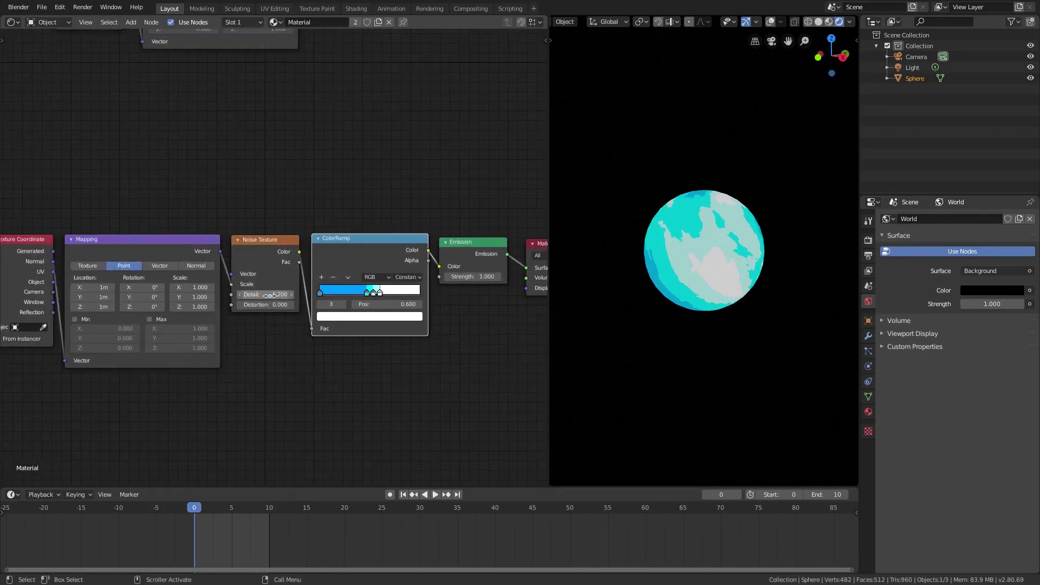
{"action": "scroll", "coordinate": [274, 294], "scroll_direction": "up", "scroll_amount": 2}
{"action": "scroll", "coordinate": [725, 243], "scroll_direction": "up", "scroll_amount": 3}
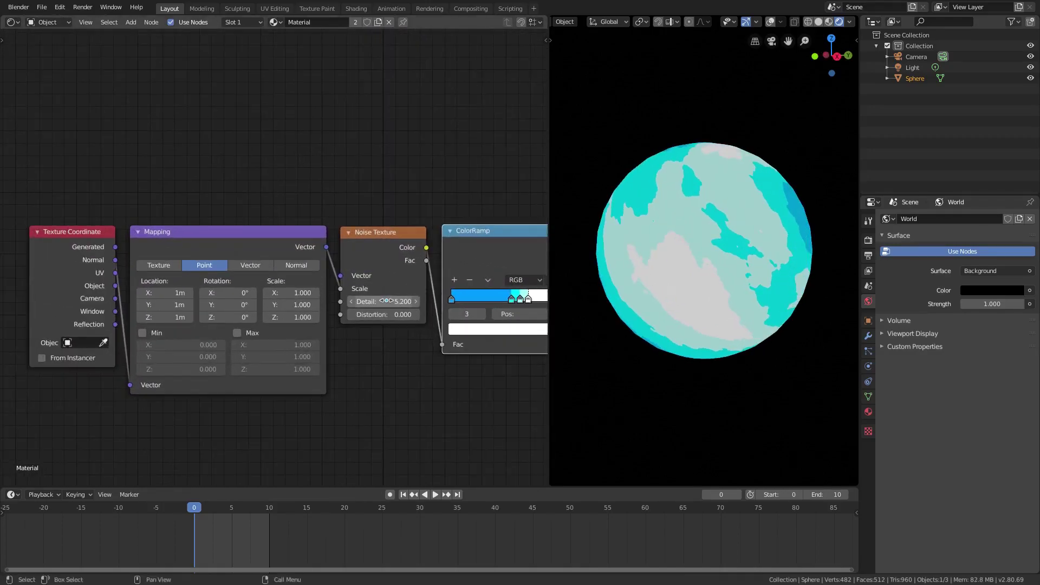
{"action": "left_click_drag", "start_coordinate": [384, 301], "coordinate": [417, 301]}
{"action": "scroll", "coordinate": [681, 248], "scroll_direction": "up", "scroll_amount": 6}
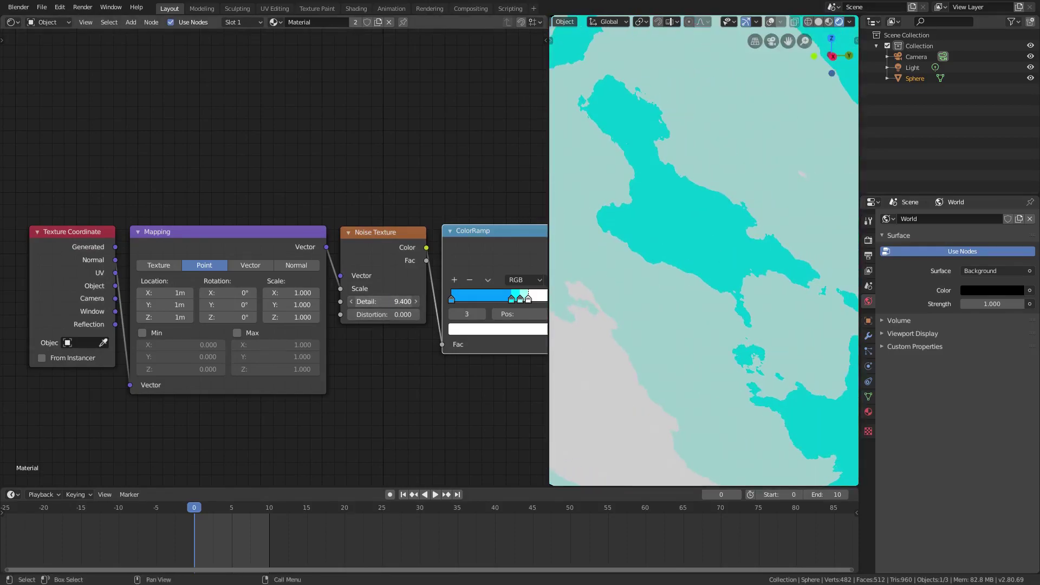
{"action": "left_click_drag", "start_coordinate": [385, 301], "coordinate": [325, 302]}
{"action": "scroll", "coordinate": [667, 325], "scroll_direction": "down", "scroll_amount": 5}
{"action": "middle_click_drag", "start_coordinate": [703, 325], "coordinate": [723, 325]}
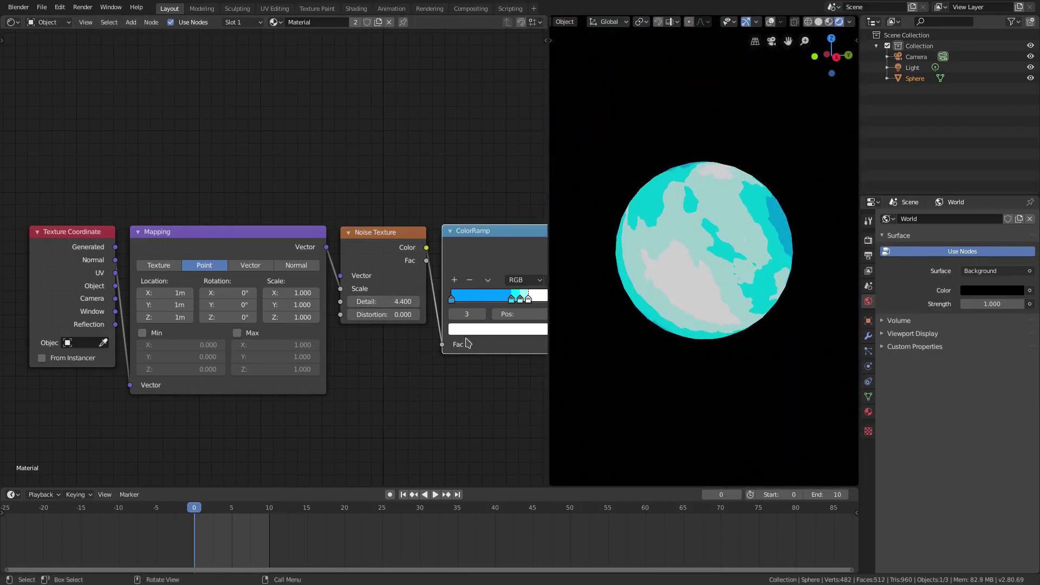
- Sweep the Mapping X rotation to 509° with the noise Detail at 16.000, and lower the Detail to 0.000
{"action": "left_click_drag", "start_coordinate": [231, 293], "coordinate": [433, 301]}
{"action": "scroll", "coordinate": [716, 313], "scroll_direction": "up", "scroll_amount": 3}
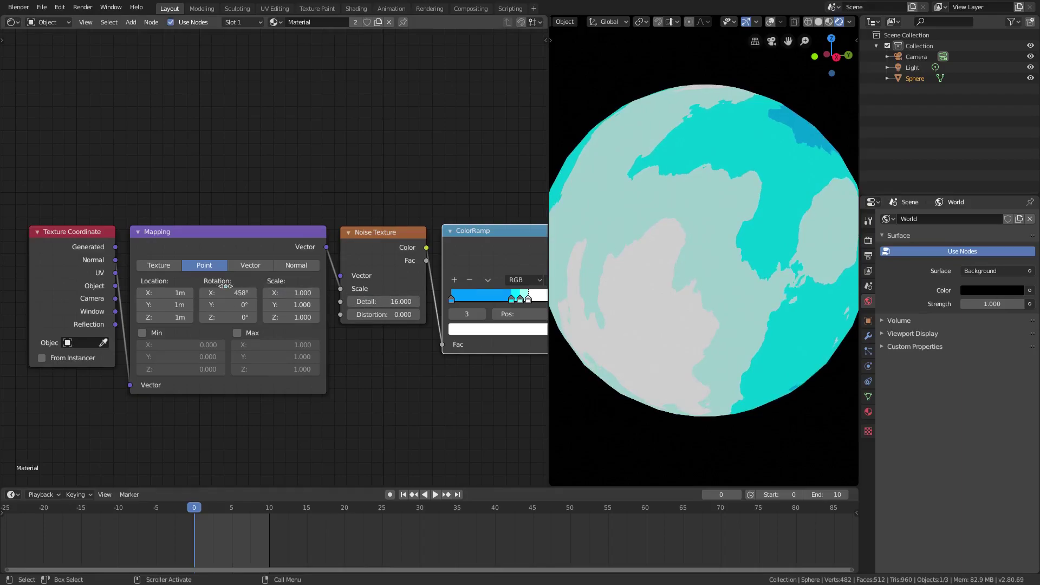
{"action": "left_click_drag", "start_coordinate": [226, 287], "coordinate": [247, 286]}
{"action": "left_click_drag", "start_coordinate": [402, 294], "coordinate": [346, 301]}
{"action": "scroll", "coordinate": [623, 306], "scroll_direction": "down", "scroll_amount": 2}
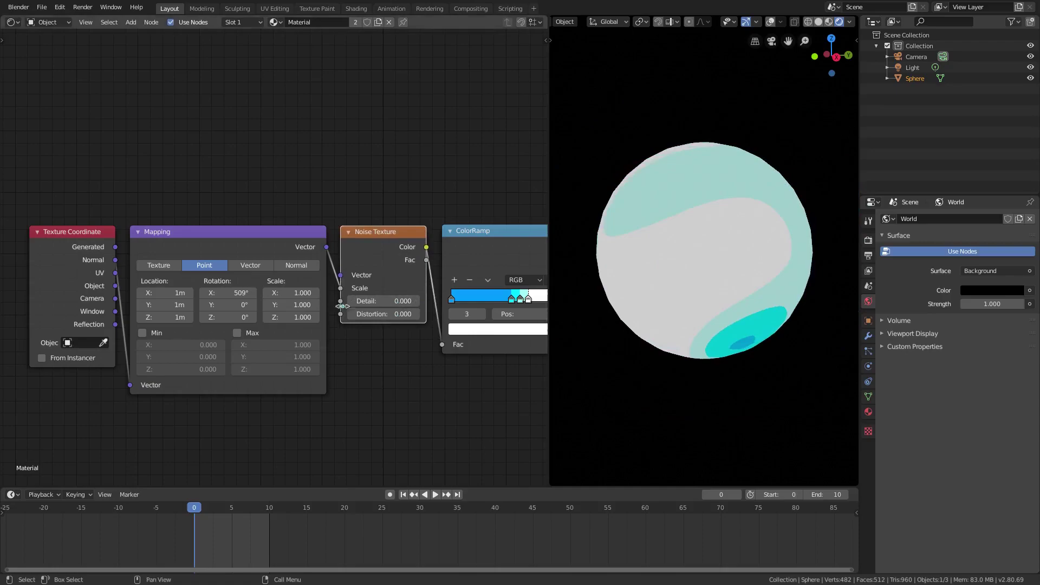
- Sweep the Mapping node's X rotation back and forth over the detail-free noise and reset it to 0°
{"action": "left_click_drag", "start_coordinate": [227, 297], "coordinate": [163, 297]}
{"action": "middle_click_drag", "start_coordinate": [757, 367], "coordinate": [466, 325]}
{"action": "left_click_drag", "start_coordinate": [237, 293], "coordinate": [549, 292]}
{"action": "left_click", "coordinate": [238, 292]}
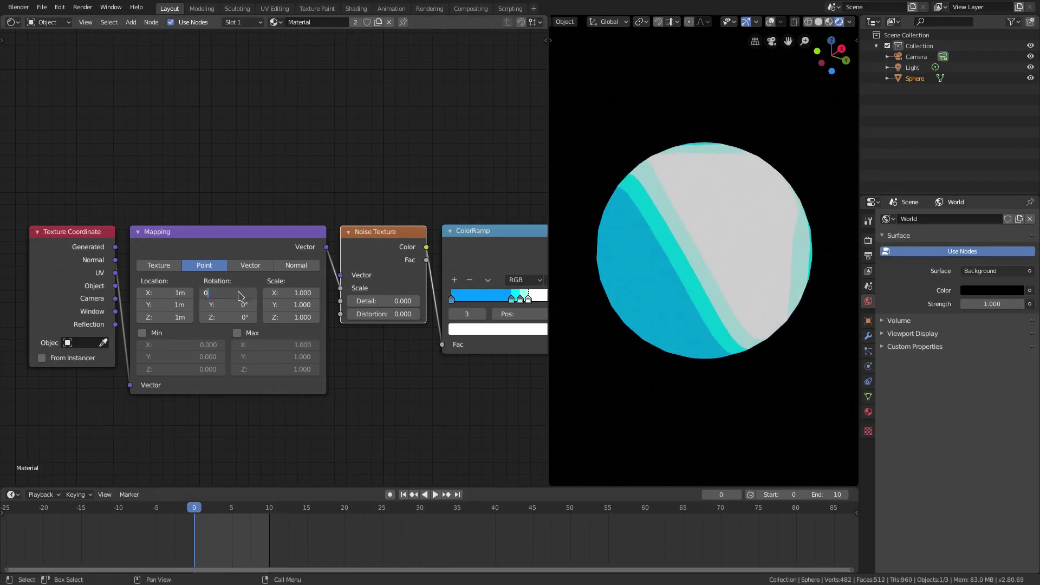
{"action": "key", "text": "Return"}
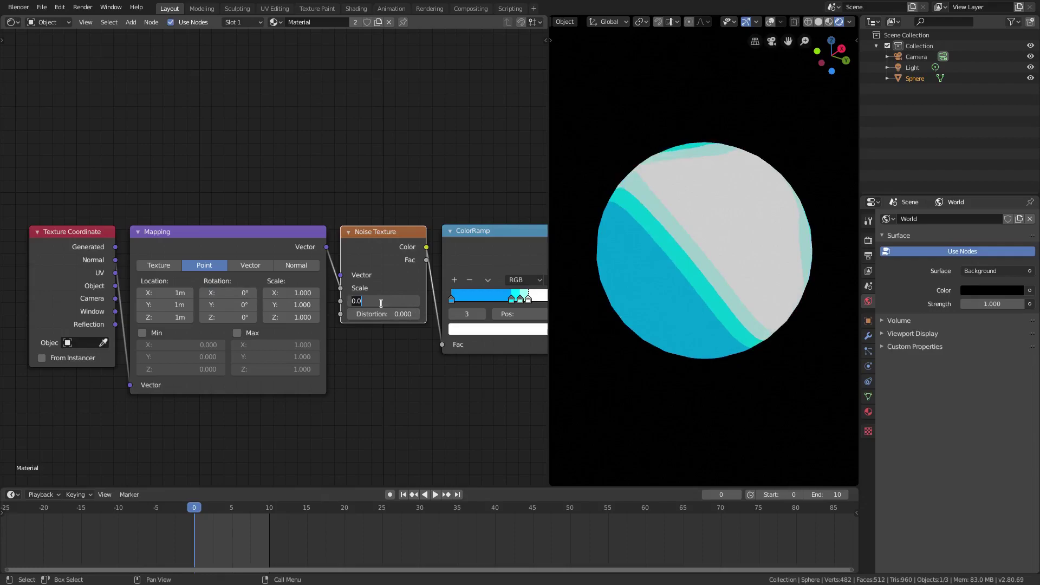
- Try a Noise Texture Detail of 2.000 and raise it to 3.000
{"action": "type", "text": "2"}
{"action": "key", "text": "Return"}
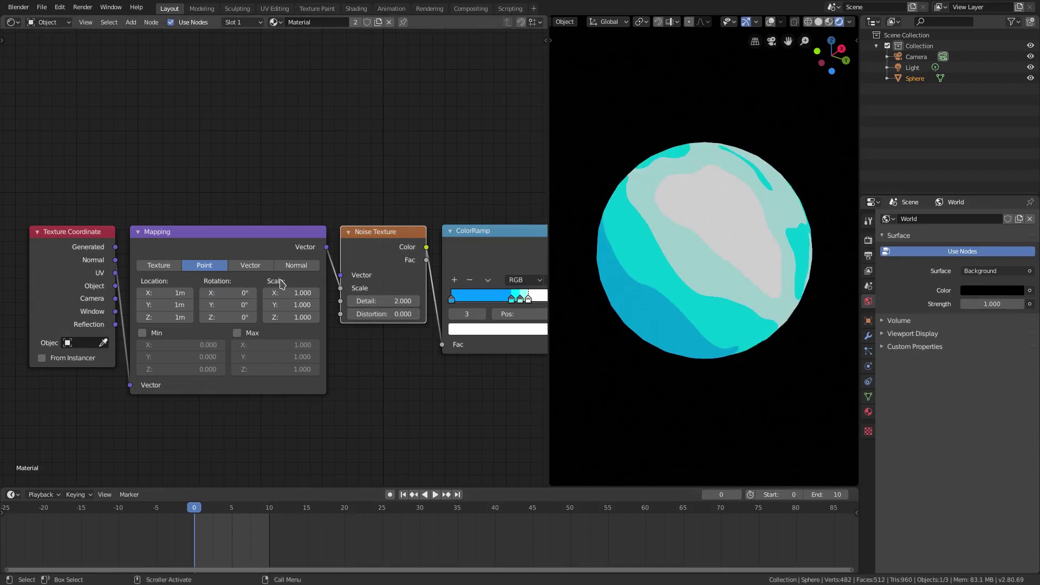
{"action": "type", "text": "3"}
{"action": "key", "text": "Return"}
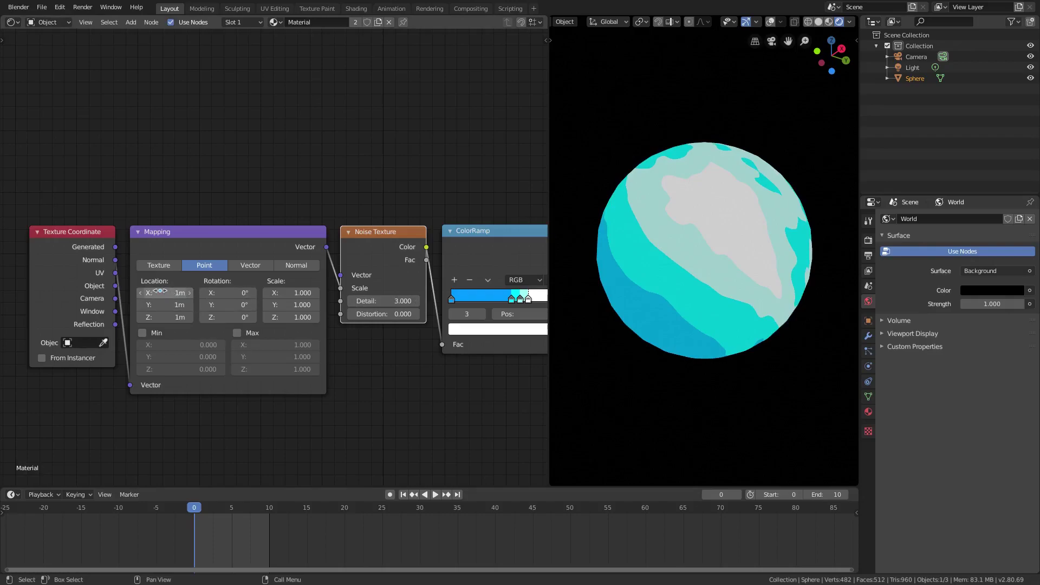
- Set the Mapping node's Location to 5 m on X, Y and Z
{"action": "middle_click_drag", "start_coordinate": [645, 252], "coordinate": [693, 279]}
{"action": "scroll", "coordinate": [687, 309], "scroll_direction": "down", "scroll_amount": 2}
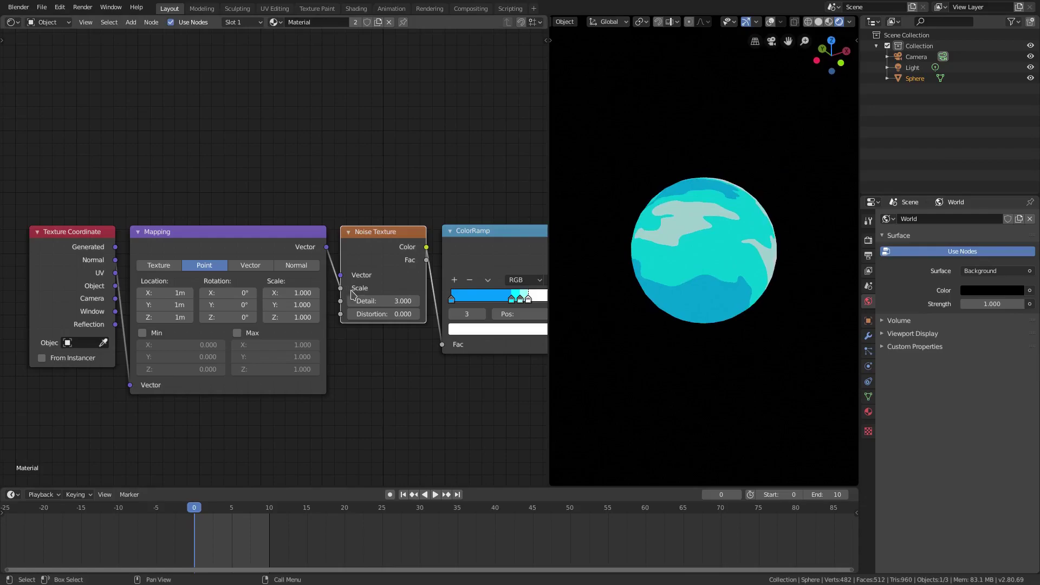
{"action": "left_click_drag", "start_coordinate": [174, 233], "coordinate": [175, 233]}
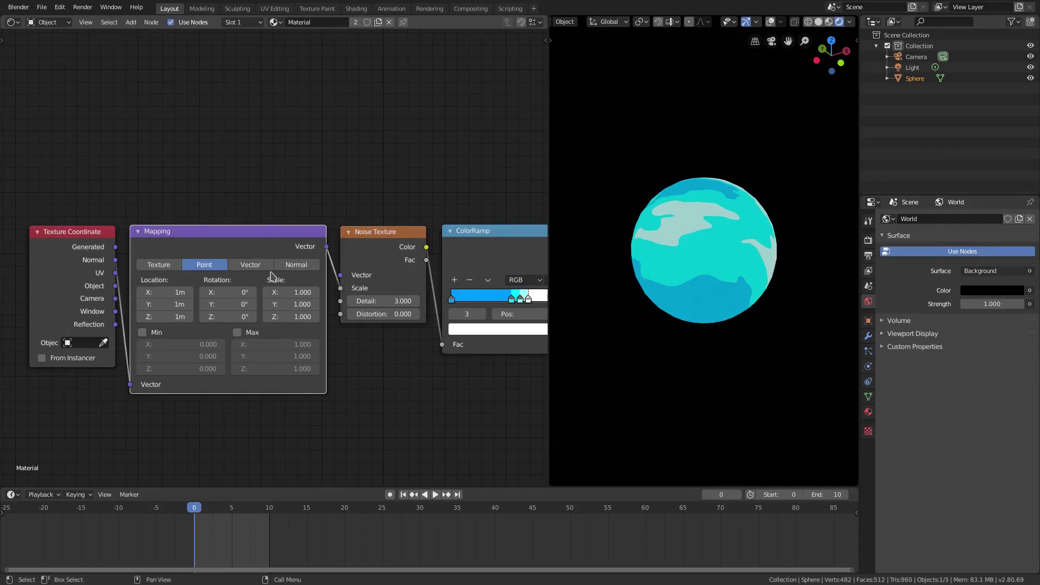
{"action": "middle_click_drag", "start_coordinate": [669, 325], "coordinate": [650, 293]}
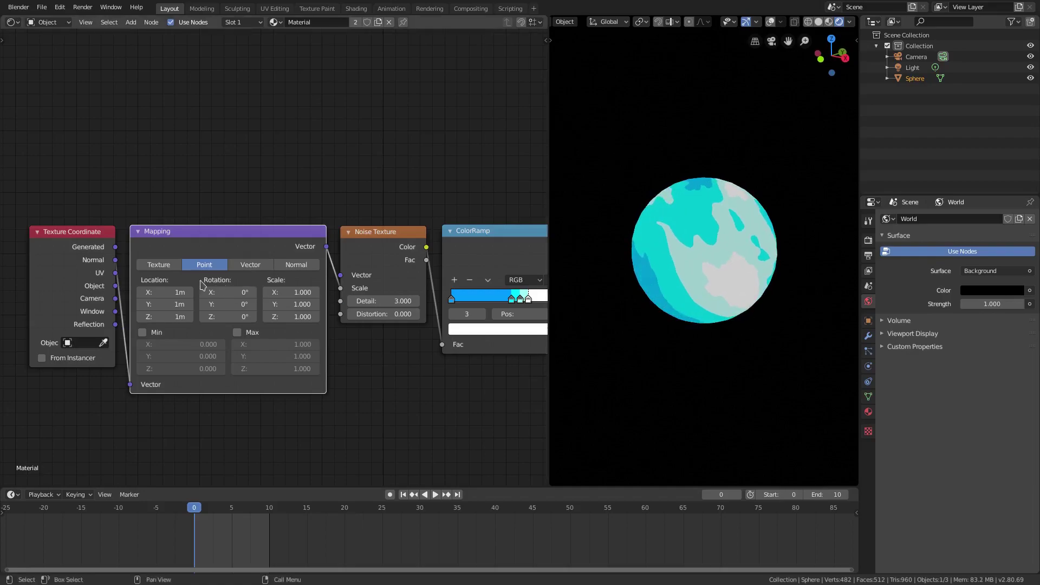
{"action": "left_click", "coordinate": [164, 292]}
{"action": "type", "text": "5"}
{"action": "key", "text": "Return"}
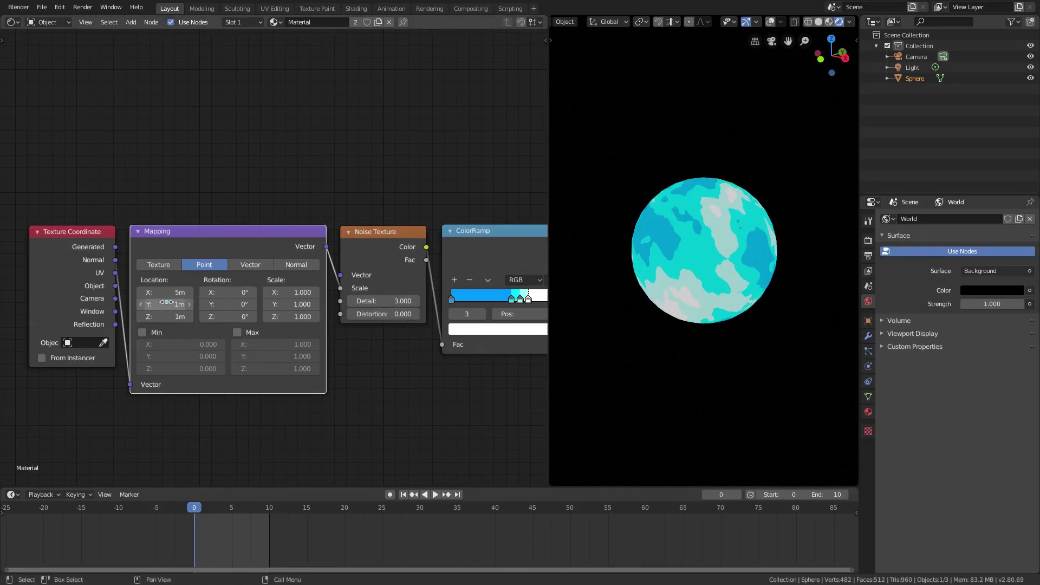
{"action": "type", "text": "5"}
{"action": "key", "text": "Return"}
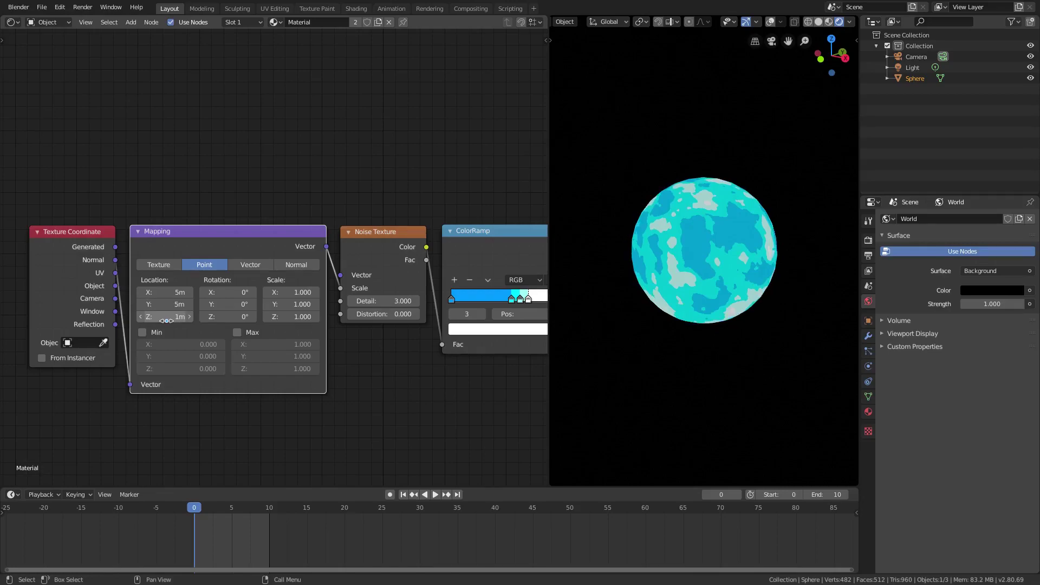
{"action": "type", "text": "5"}
{"action": "key", "text": "Return"}
- Sweep the Mapping node's X rotation to 832° to shift the noise pattern on the sphere
{"action": "middle_click_drag", "start_coordinate": [622, 322], "coordinate": [698, 306]}
{"action": "scroll", "coordinate": [666, 305], "scroll_direction": "up", "scroll_amount": 1}
{"action": "left_click_drag", "start_coordinate": [382, 301], "coordinate": [417, 301]}
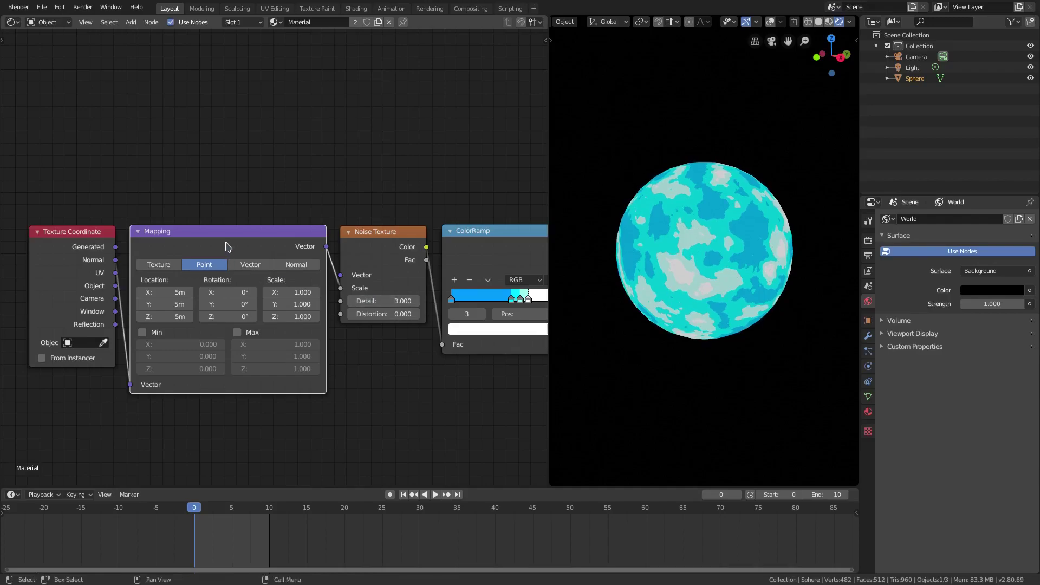
{"action": "middle_click_drag", "start_coordinate": [323, 328], "coordinate": [311, 327]}
{"action": "left_click_drag", "start_coordinate": [216, 286], "coordinate": [2, 322]}
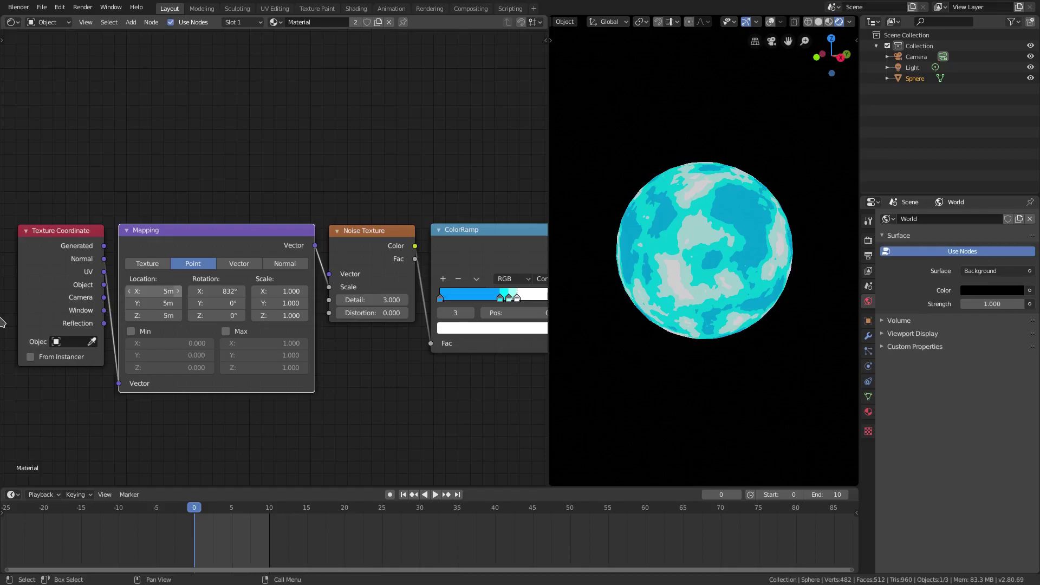
- Recolour the ColorRamp's cyan stop at 0.468 to red and the stop at 0.536 to yellow
{"action": "middle_click_drag", "start_coordinate": [477, 357], "coordinate": [347, 354]}
{"action": "left_click", "coordinate": [370, 294]}
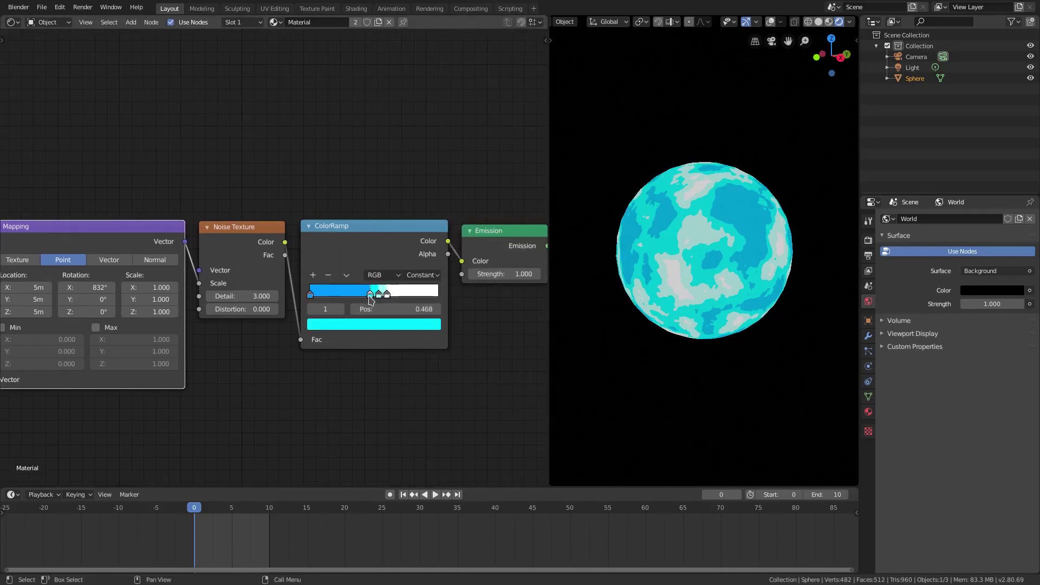
{"action": "left_click", "coordinate": [371, 327]}
{"action": "mouse_move", "coordinate": [361, 204]}
{"action": "left_mouse_down"}
{"action": "mouse_move", "coordinate": [361, 225]}
{"action": "mouse_move", "coordinate": [330, 212]}
{"action": "left_mouse_up"}
{"action": "left_click", "coordinate": [383, 295]}
{"action": "left_click", "coordinate": [385, 323]}
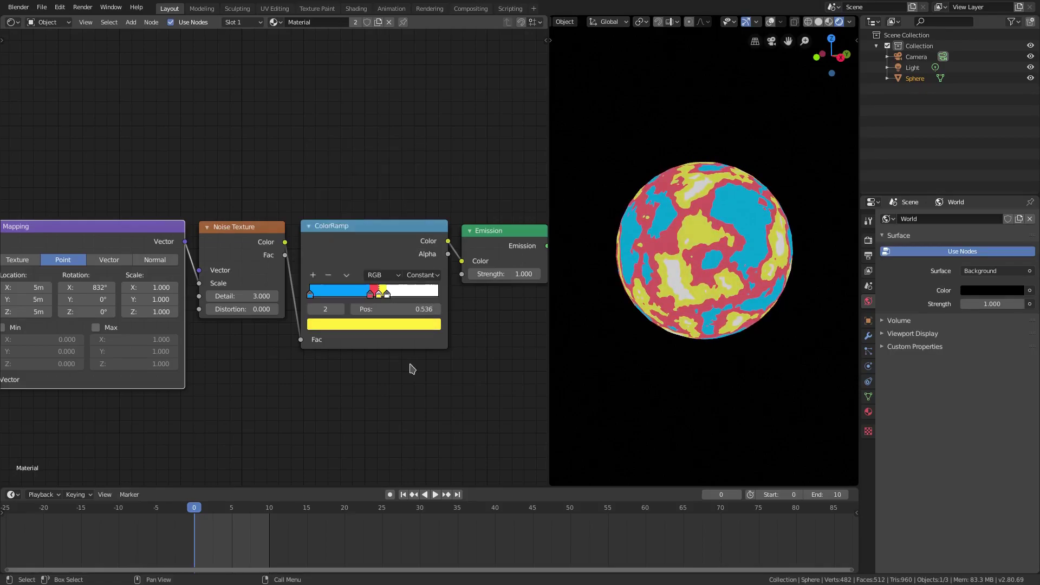
- Check the white ColorRamp stop's colour and recolour the blue stop at position 0.000 to a deeper red
{"action": "left_click", "coordinate": [387, 294]}
{"action": "left_click", "coordinate": [393, 324]}
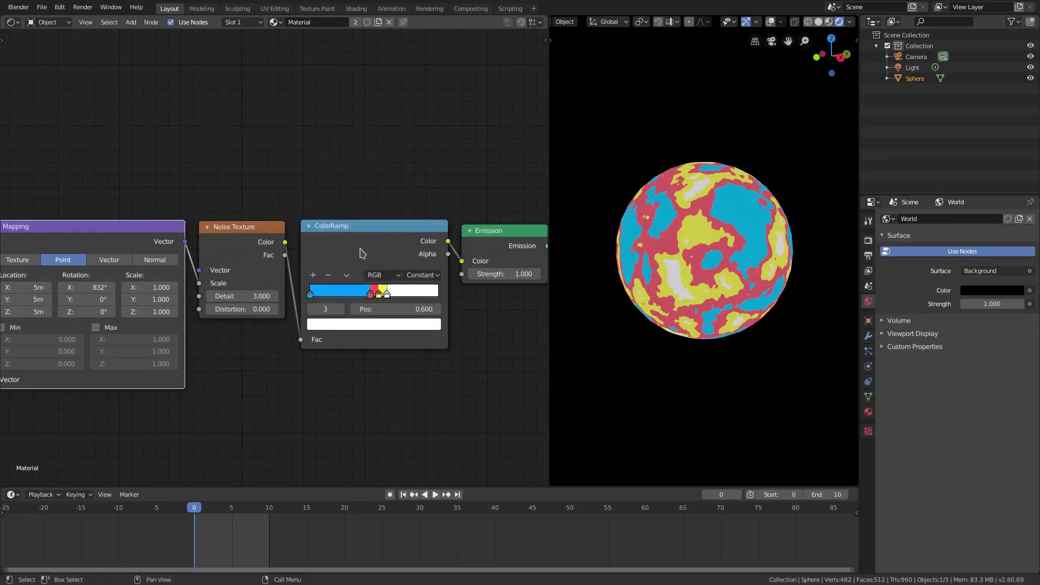
{"action": "left_click", "coordinate": [311, 295]}
{"action": "left_click", "coordinate": [327, 326]}
{"action": "mouse_move", "coordinate": [358, 235]}
{"action": "left_mouse_down"}
{"action": "mouse_move", "coordinate": [344, 232]}
{"action": "mouse_move", "coordinate": [361, 228]}
{"action": "left_mouse_up"}
- Sweep the Mapping node's X rotation to 2773° and set the Noise Texture's Detail to 2.000
{"action": "middle_click_drag", "start_coordinate": [98, 299], "coordinate": [246, 291]}
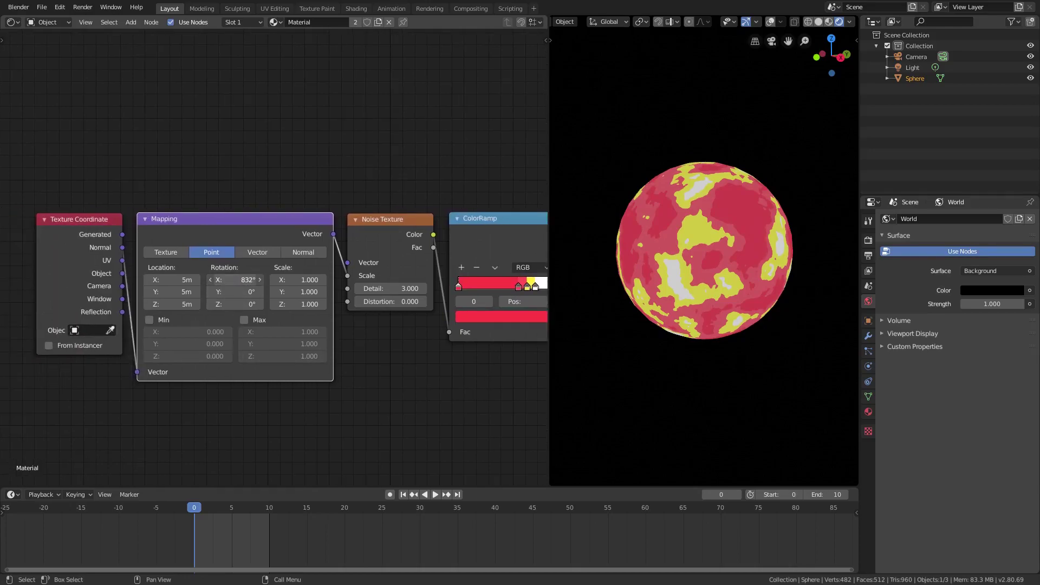
{"action": "left_click_drag", "start_coordinate": [234, 280], "coordinate": [326, 279]}
{"action": "middle_click_drag", "start_coordinate": [377, 202], "coordinate": [307, 189]}
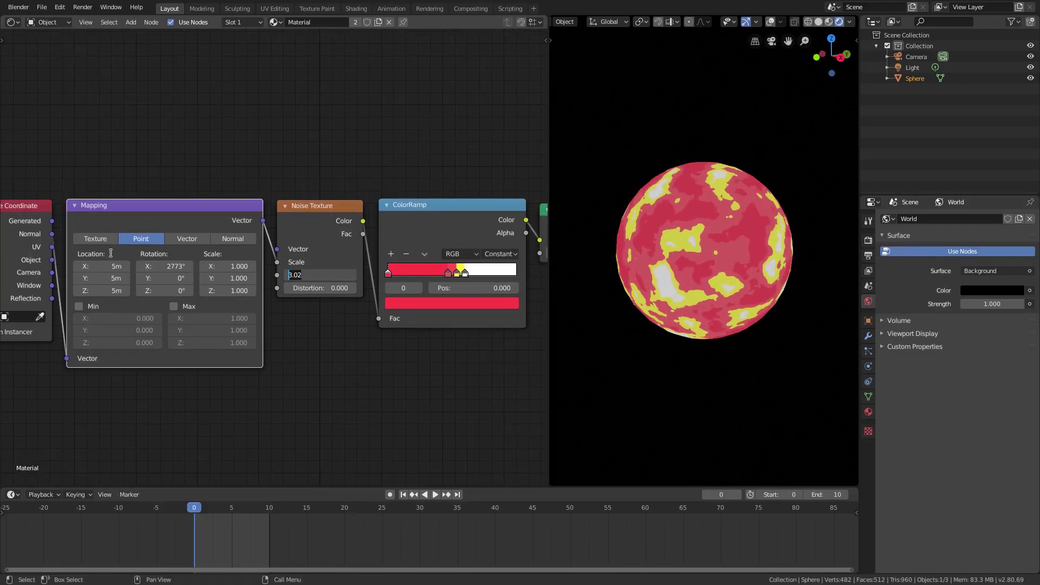
{"action": "key", "text": "Return"}
- Try moving the Mapping link from the Noise Texture's Scale input to Detail, and sweep the X rotation to 3424°
{"action": "middle_click_drag", "start_coordinate": [440, 276], "coordinate": [408, 269]}
{"action": "left_click", "coordinate": [288, 206]}
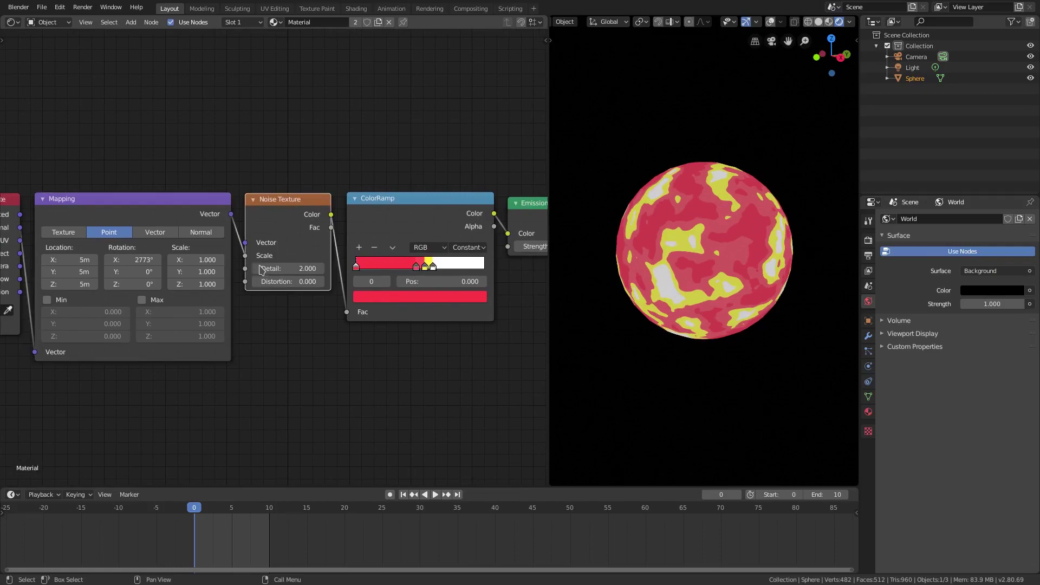
{"action": "left_click_drag", "start_coordinate": [246, 255], "coordinate": [248, 268]}
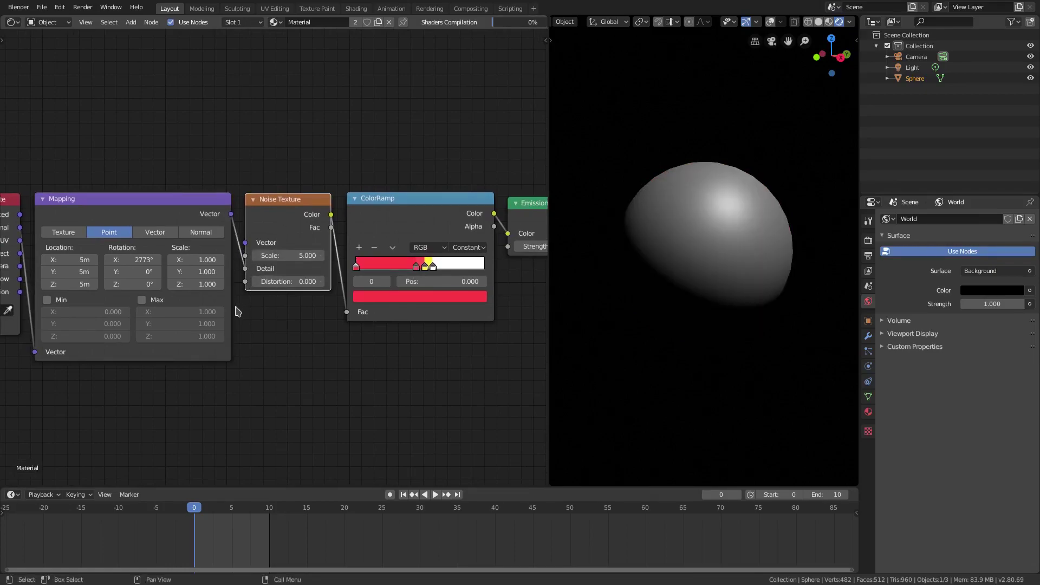
{"action": "middle_click_drag", "start_coordinate": [263, 324], "coordinate": [287, 323]}
{"action": "left_click_drag", "start_coordinate": [164, 260], "coordinate": [157, 261]}
{"action": "scroll", "coordinate": [717, 262], "scroll_direction": "up", "scroll_amount": 8}
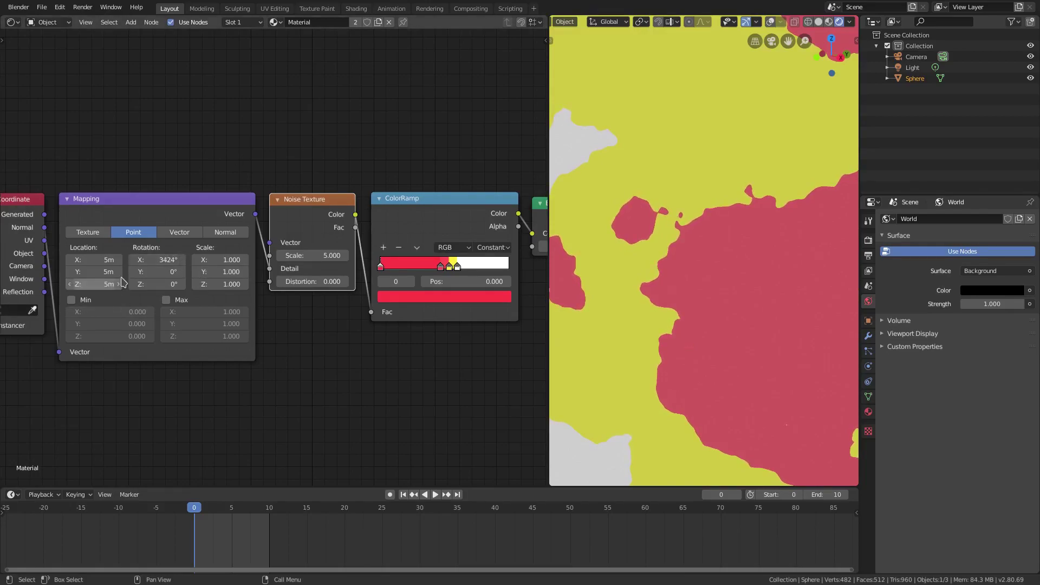
- Move the Mapping link to the Noise Texture's Distortion input, sweep the X rotation to test it, and reset the rotation to 0°
{"action": "left_click_drag", "start_coordinate": [269, 279], "coordinate": [270, 282]}
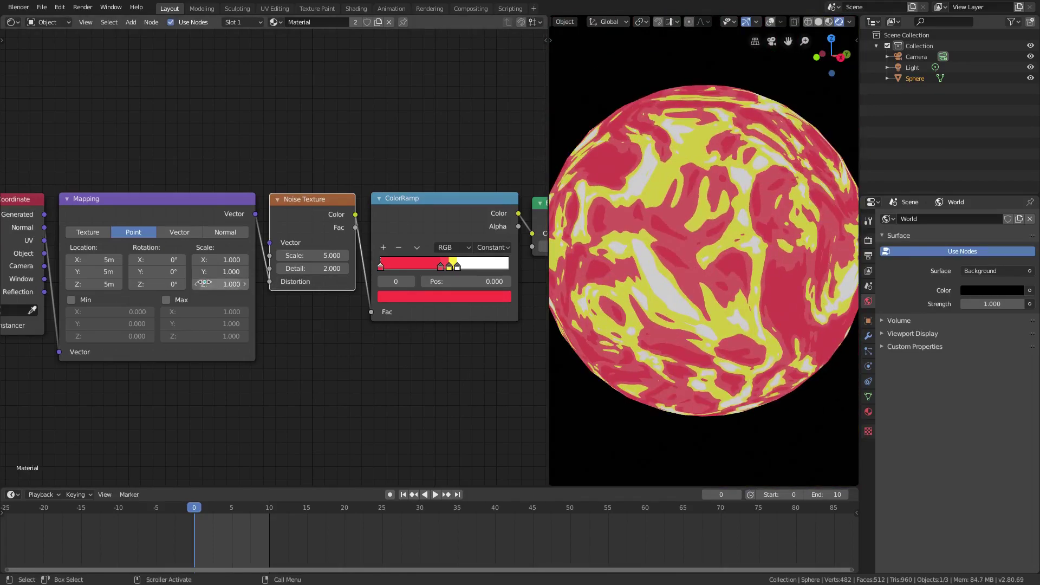
{"action": "left_click_drag", "start_coordinate": [157, 260], "coordinate": [487, 260]}
{"action": "left_click_drag", "start_coordinate": [352, 259], "coordinate": [194, 240]}
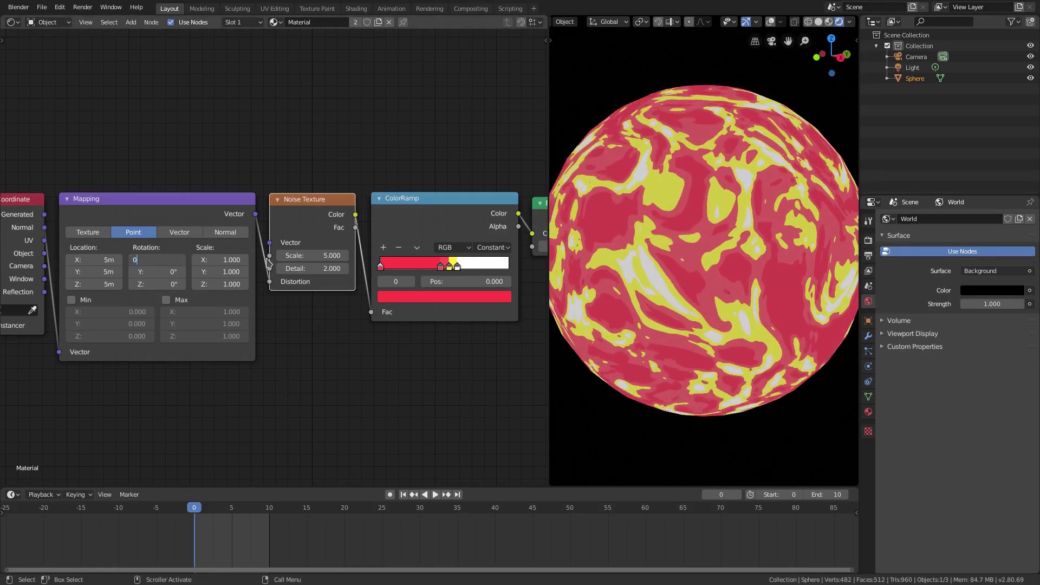
{"action": "key", "text": "Return"}
- Move the Mapping link from the Noise Texture's Distortion input back to Scale and inspect the sphere
{"action": "left_click_drag", "start_coordinate": [269, 281], "coordinate": [272, 258]}
{"action": "scroll", "coordinate": [307, 343], "scroll_direction": "down", "scroll_amount": 2}
{"action": "middle_click_drag", "start_coordinate": [299, 335], "coordinate": [284, 318]}
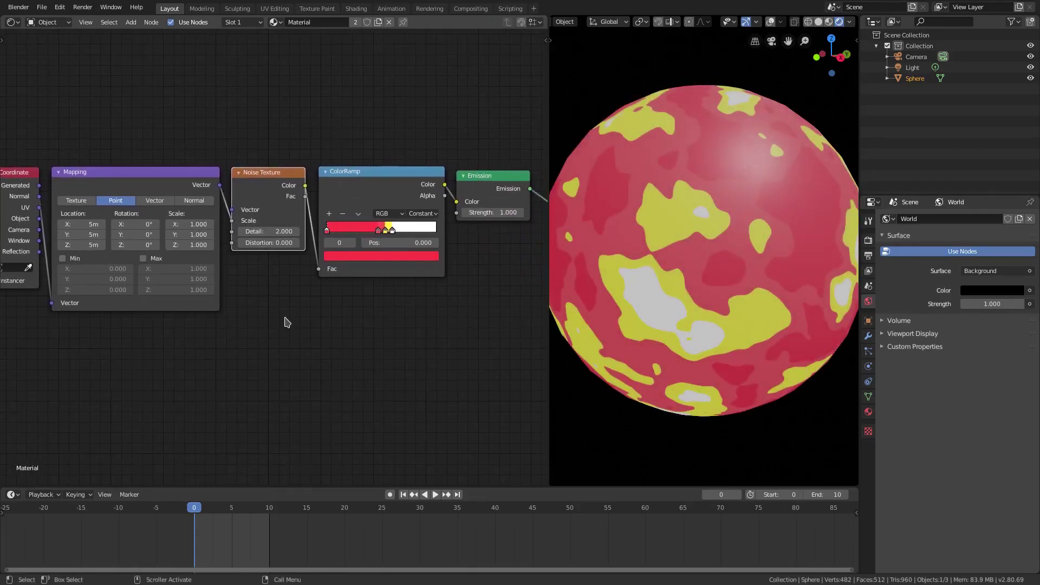
{"action": "scroll", "coordinate": [623, 290], "scroll_direction": "down", "scroll_amount": 2}
{"action": "middle_click_drag", "start_coordinate": [622, 290], "coordinate": [637, 295]}
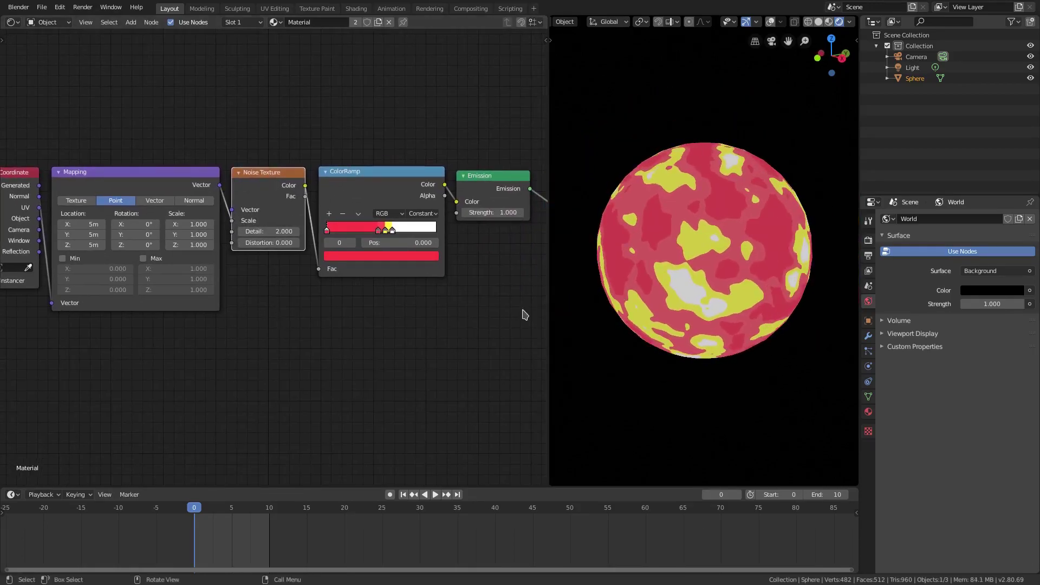
- Add a Voronoi Texture node and place it below the Noise Texture node
{"action": "key", "text": "shift+a"}
{"action": "left_click", "coordinate": [312, 352]}
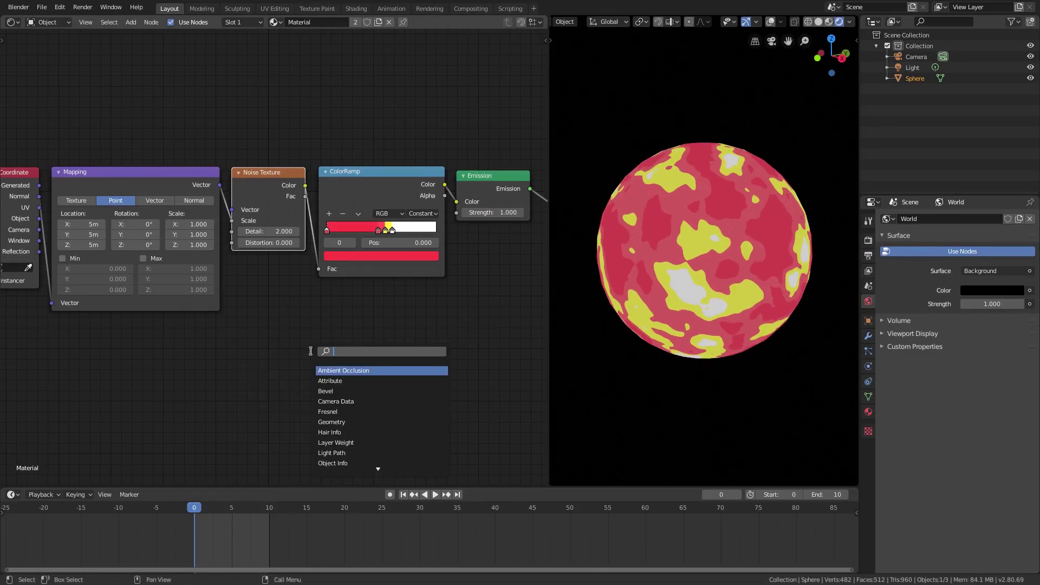
{"action": "type", "text": "vor"}
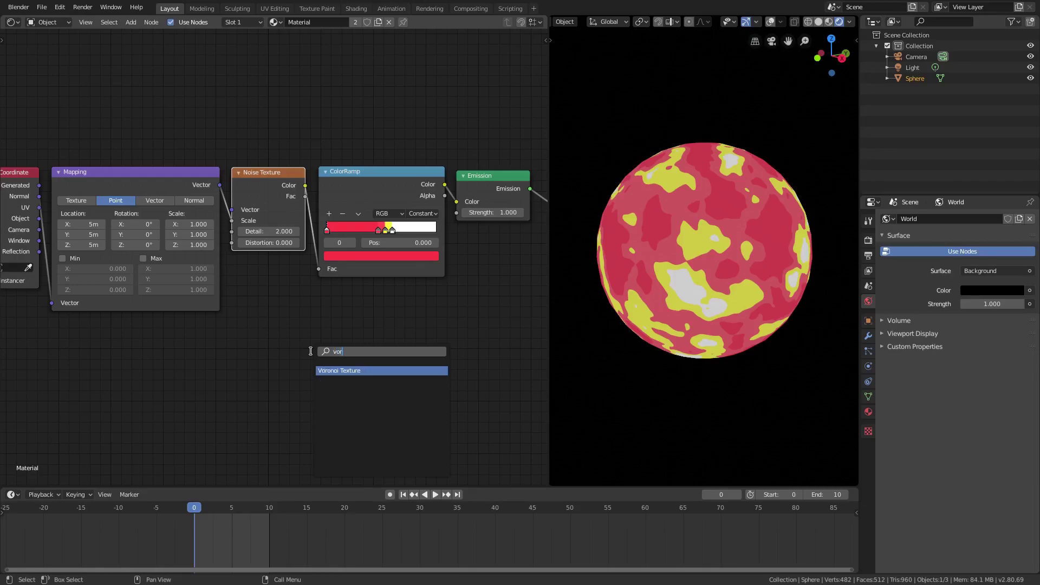
{"action": "key", "text": "Return"}
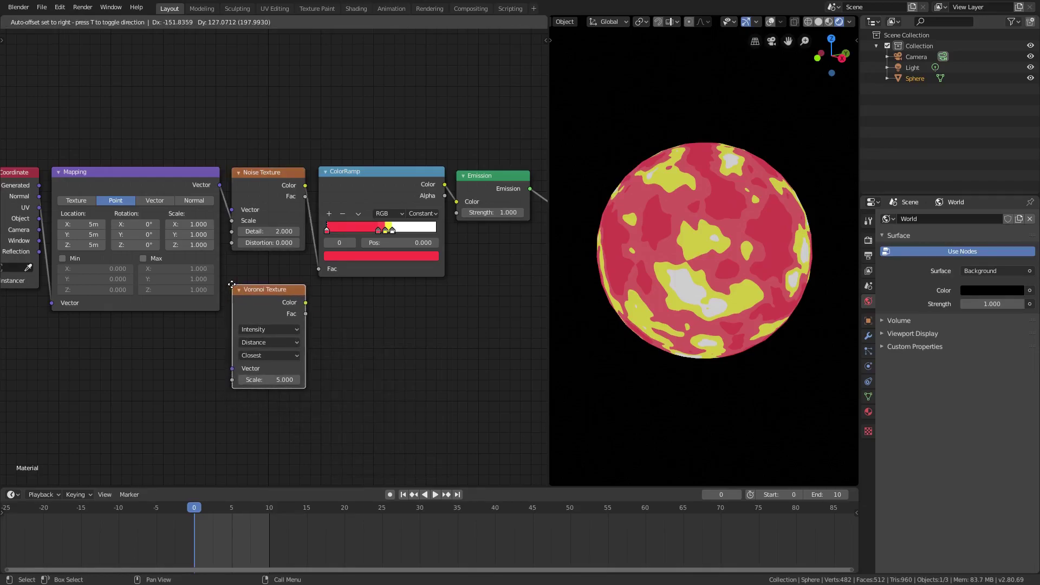
{"action": "left_click", "coordinate": [231, 284]}
{"action": "left_click", "coordinate": [268, 330]}
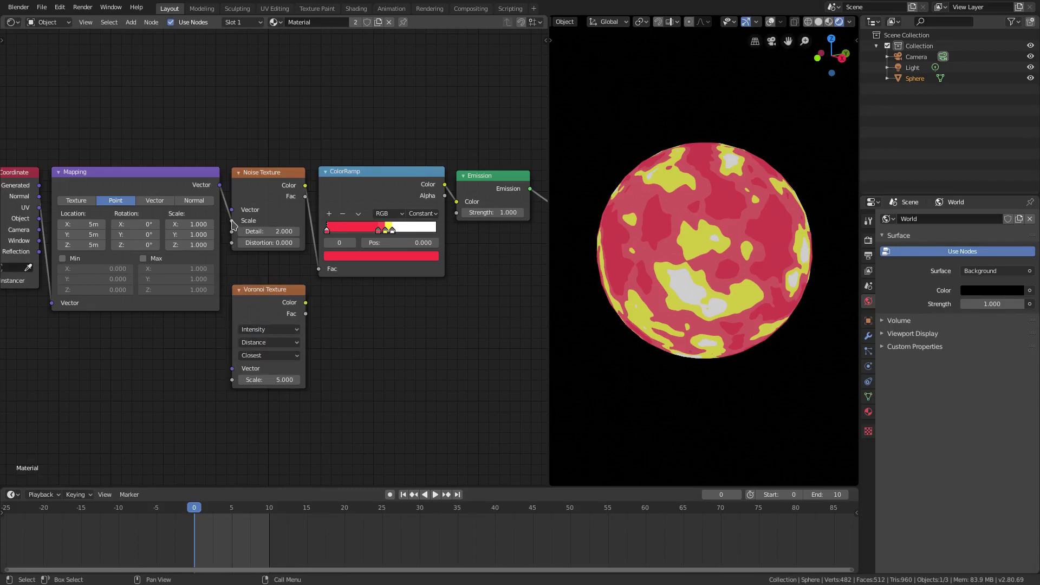
- Replace the Noise Texture with the Voronoi Texture between Mapping and ColorRamp, and sweep the Mapping node's X rotation to 1754°
{"action": "left_click_drag", "start_coordinate": [233, 222], "coordinate": [236, 338]}
{"action": "left_click_drag", "start_coordinate": [235, 385], "coordinate": [233, 381]}
{"action": "left_click_drag", "start_coordinate": [305, 303], "coordinate": [318, 268]}
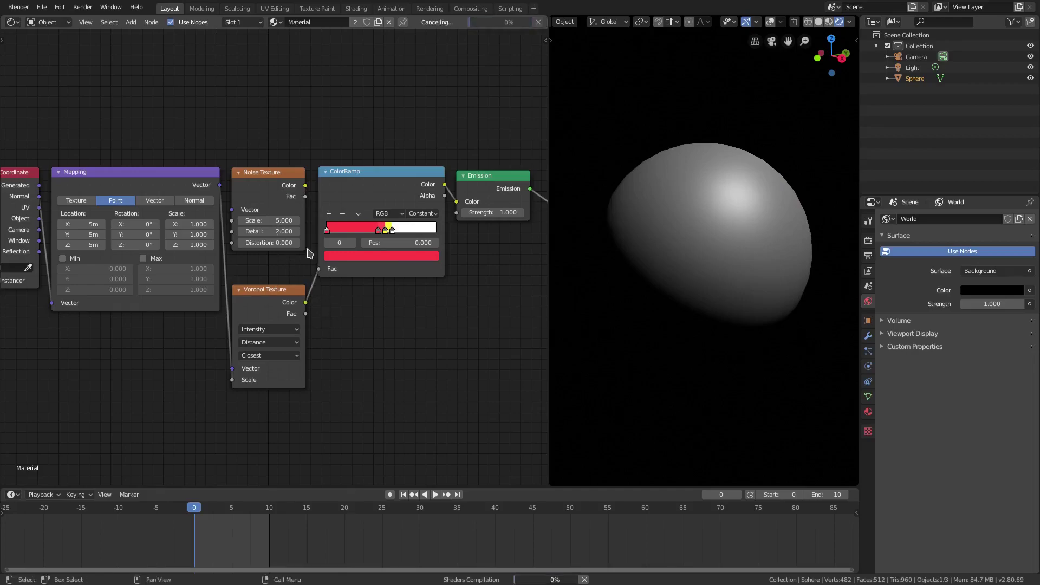
{"action": "left_click_drag", "start_coordinate": [281, 203], "coordinate": [280, 99]}
{"action": "left_click_drag", "start_coordinate": [269, 303], "coordinate": [266, 185]}
{"action": "left_click_drag", "start_coordinate": [135, 223], "coordinate": [325, 224]}
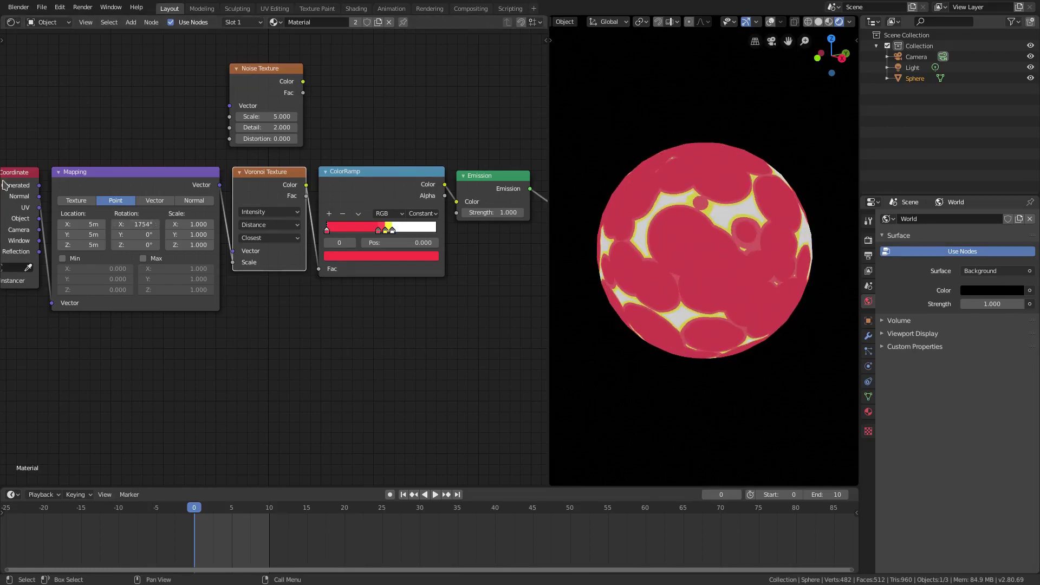
- Recolour the ColorRamp's first three stops to blue, light blue and pale cyan
{"action": "left_click", "coordinate": [381, 258]}
{"action": "left_click_drag", "start_coordinate": [377, 122], "coordinate": [378, 121]}
{"action": "left_click", "coordinate": [389, 228]}
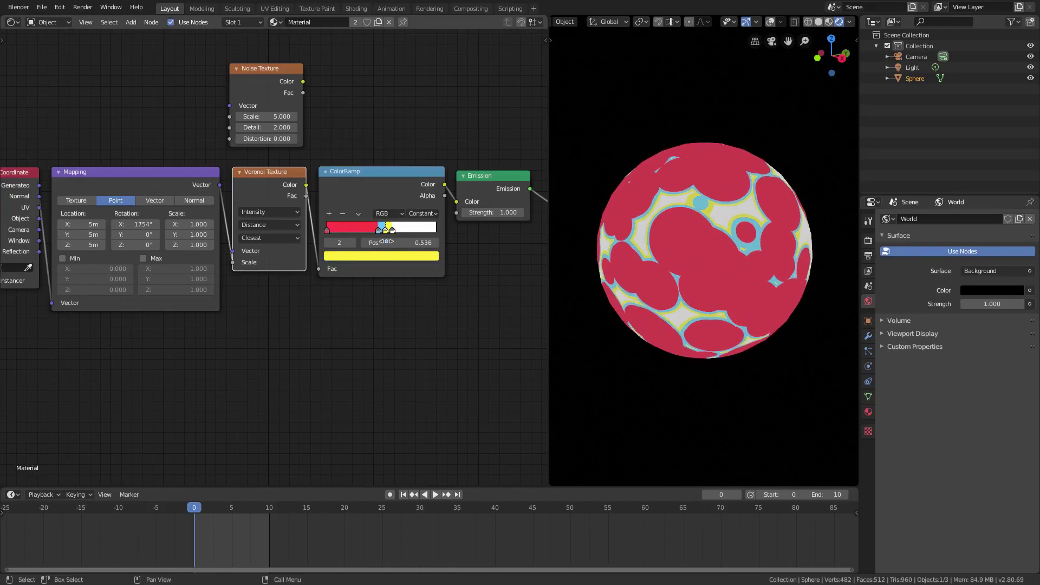
{"action": "left_click", "coordinate": [389, 258]}
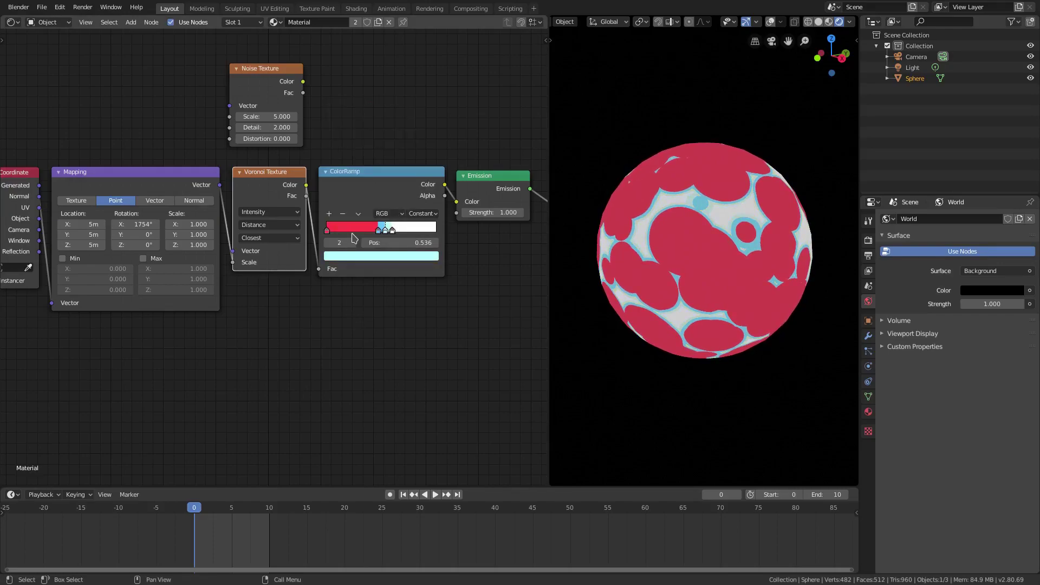
{"action": "left_click", "coordinate": [327, 230]}
{"action": "left_click", "coordinate": [350, 257]}
{"action": "left_click_drag", "start_coordinate": [382, 182], "coordinate": [385, 111]}
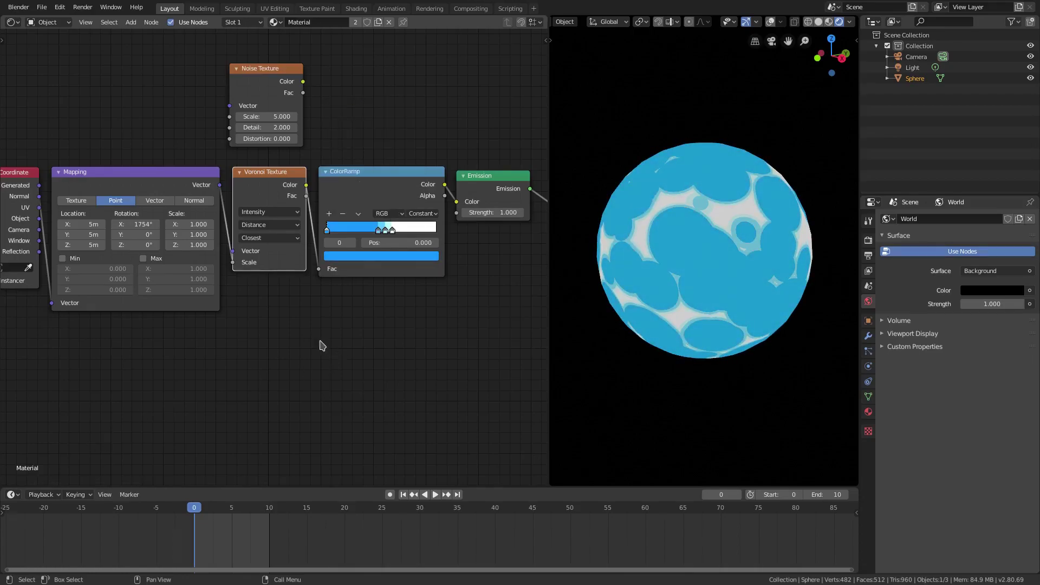
- Switch the Voronoi Texture from Intensity to Cells and set the Mapping location to 20 m on X, Y and Z
{"action": "left_click", "coordinate": [273, 217]}
{"action": "left_click", "coordinate": [272, 236]}
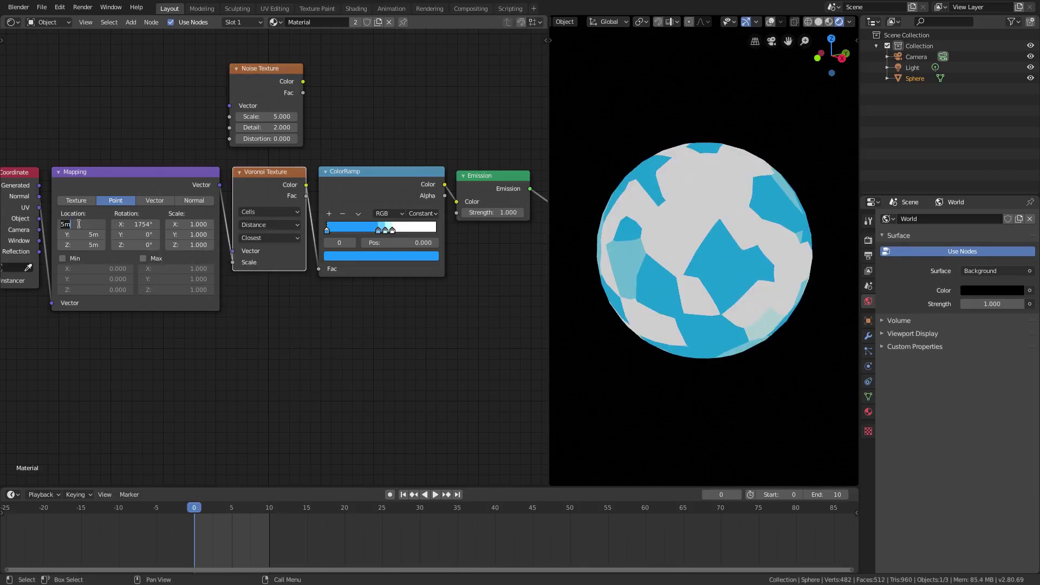
{"action": "key", "text": "Return"}
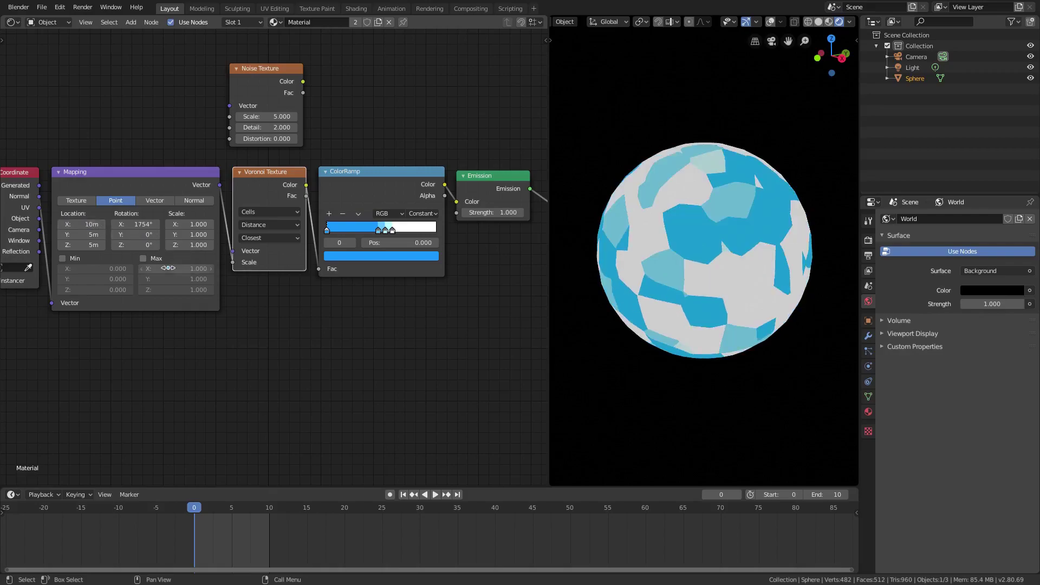
{"action": "double_click", "coordinate": [85, 224]}
{"action": "type", "text": "20"}
{"action": "key", "text": "Return"}
{"action": "left_click", "coordinate": [82, 235]}
{"action": "type", "text": "20"}
{"action": "key", "text": "Return"}
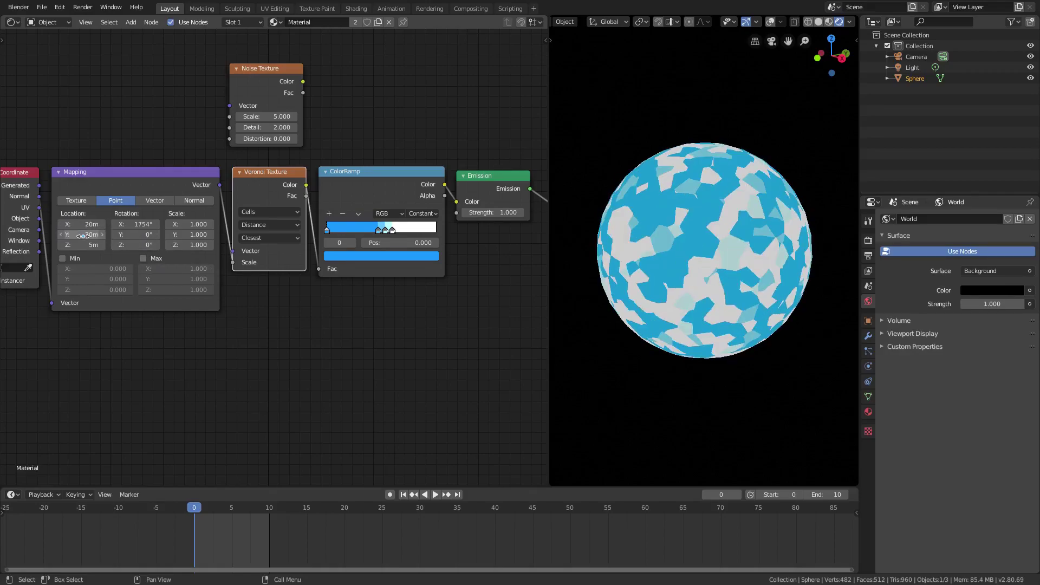
{"action": "left_click", "coordinate": [82, 245]}
{"action": "type", "text": "20"}
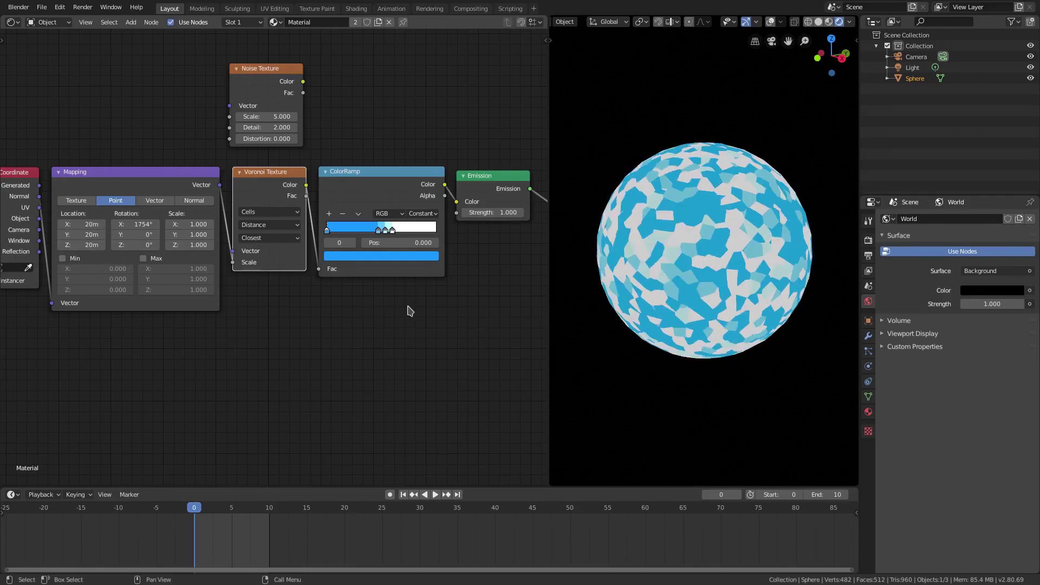
- Sweep the Mapping node's X, Y and Z rotations to test the cell pattern, and reset all three to 0°
{"action": "left_click_drag", "start_coordinate": [142, 226], "coordinate": [157, 226]}
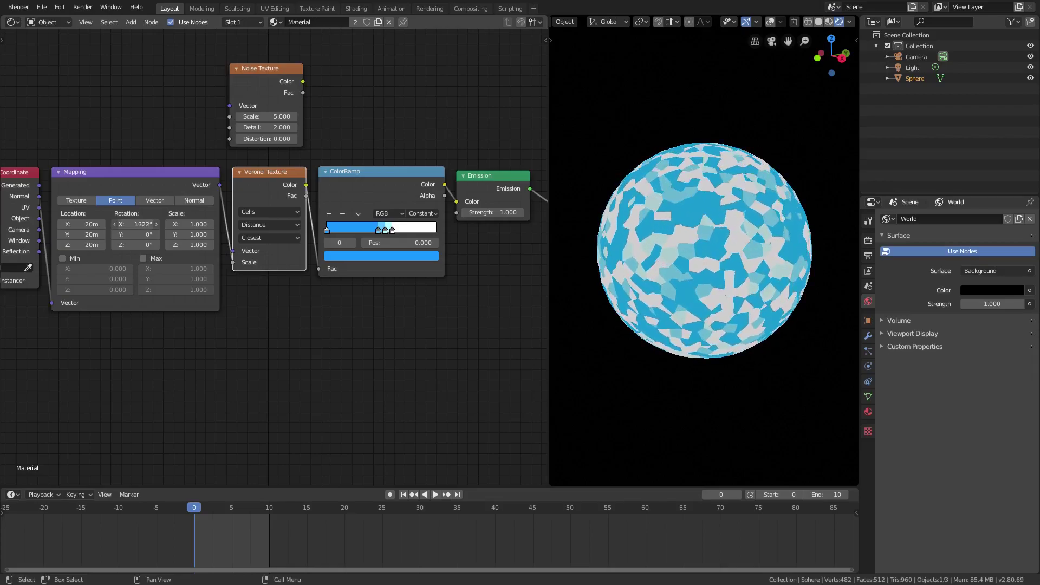
{"action": "left_click_drag", "start_coordinate": [136, 225], "coordinate": [148, 245]}
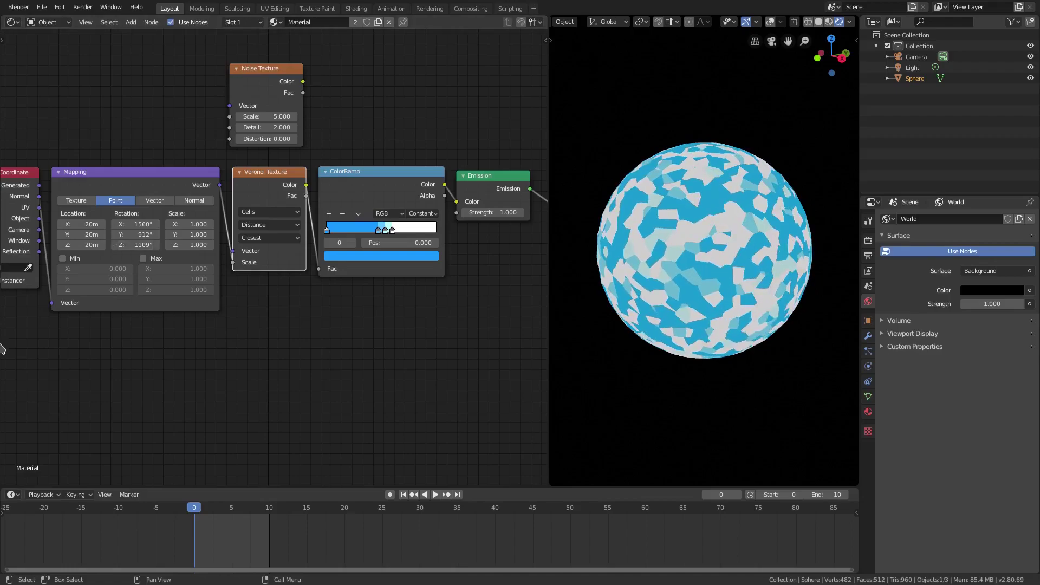
{"action": "left_click", "coordinate": [136, 245]}
{"action": "type", "text": "0"}
{"action": "key", "text": "Return"}
{"action": "key", "text": "BackSpace"}
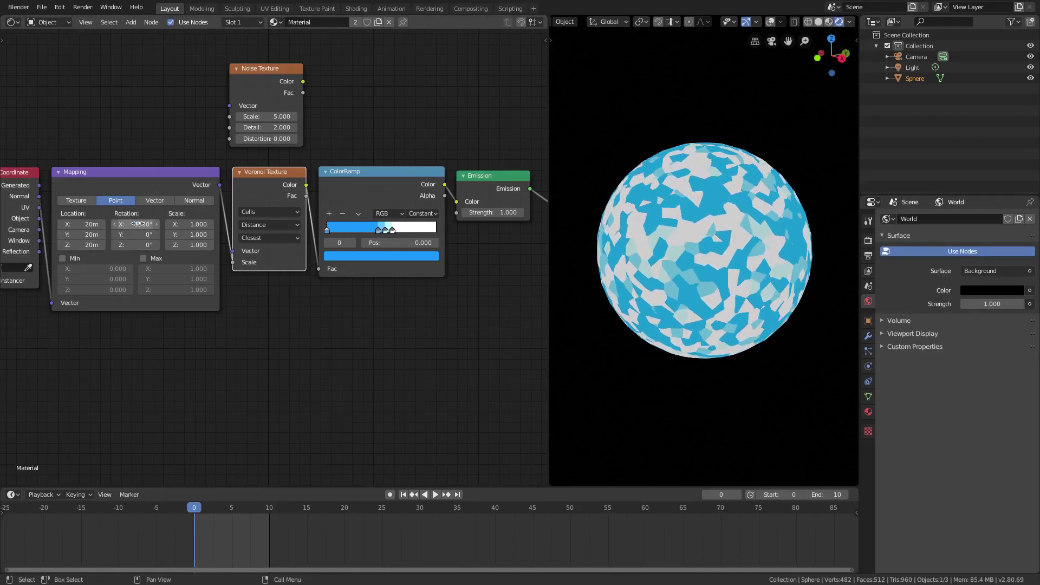
{"action": "key", "text": "BackSpace"}
- Try a Mapping X scale of -60.500 with X rotation of -139°, and reset them to 1.000 and 0°
{"action": "left_click_drag", "start_coordinate": [188, 223], "coordinate": [217, 224]}
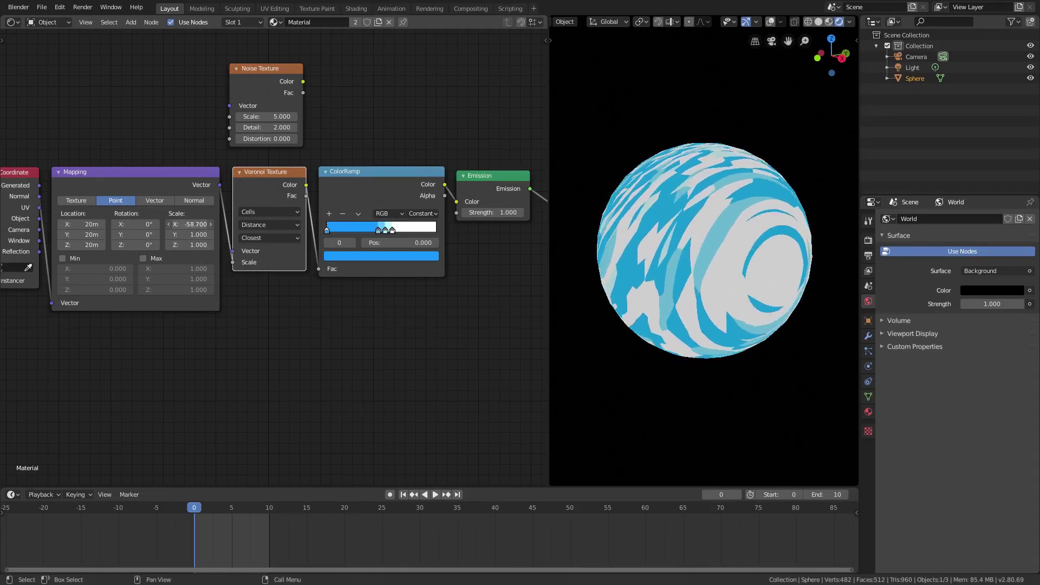
{"action": "left_click_drag", "start_coordinate": [190, 224], "coordinate": [142, 224]}
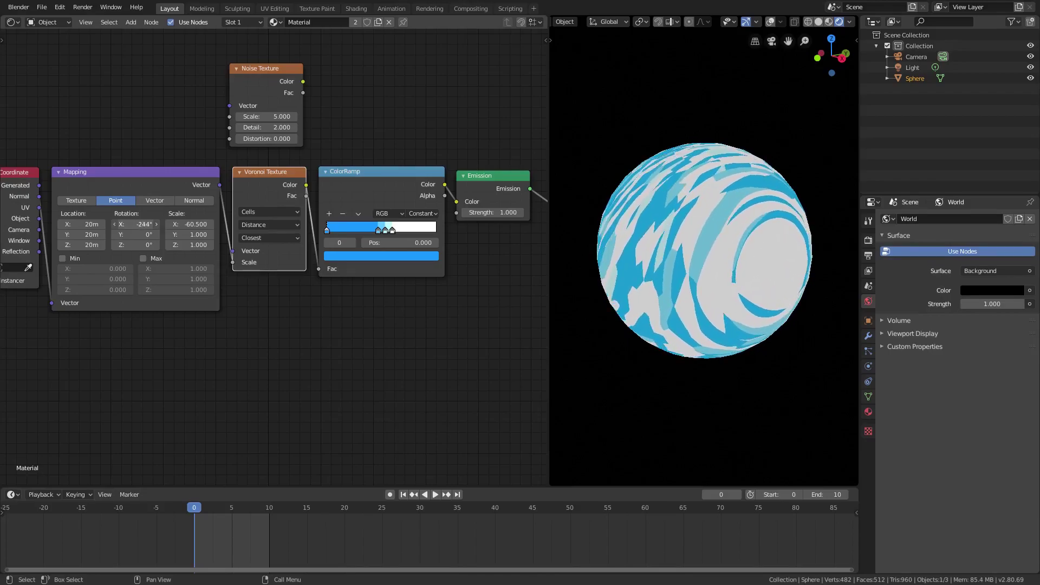
{"action": "left_click_drag", "start_coordinate": [142, 224], "coordinate": [176, 226]}
{"action": "left_click", "coordinate": [189, 221]}
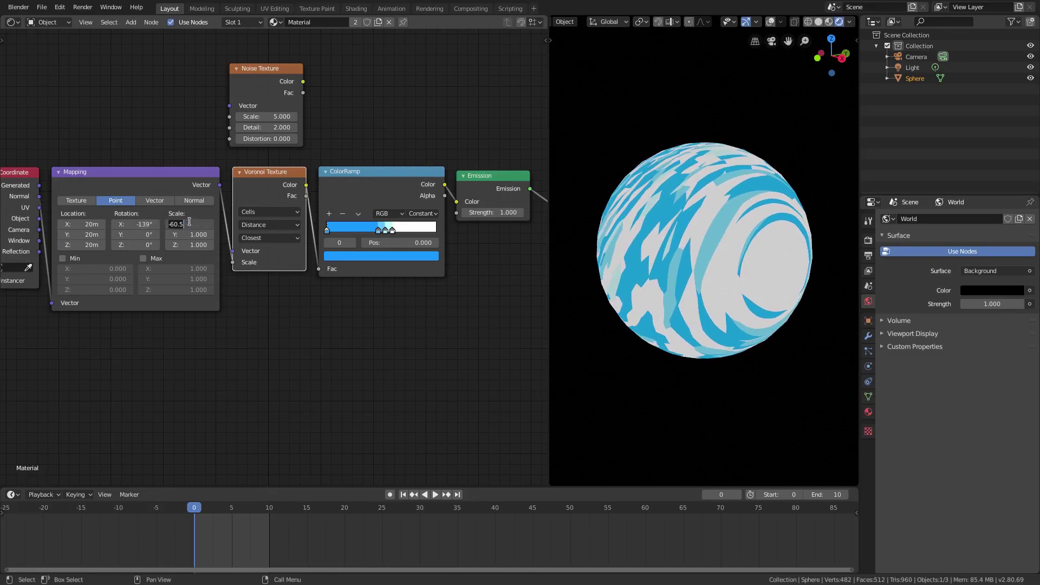
{"action": "key", "text": "Return"}
{"action": "left_click", "coordinate": [128, 225]}
{"action": "type", "text": "0"}
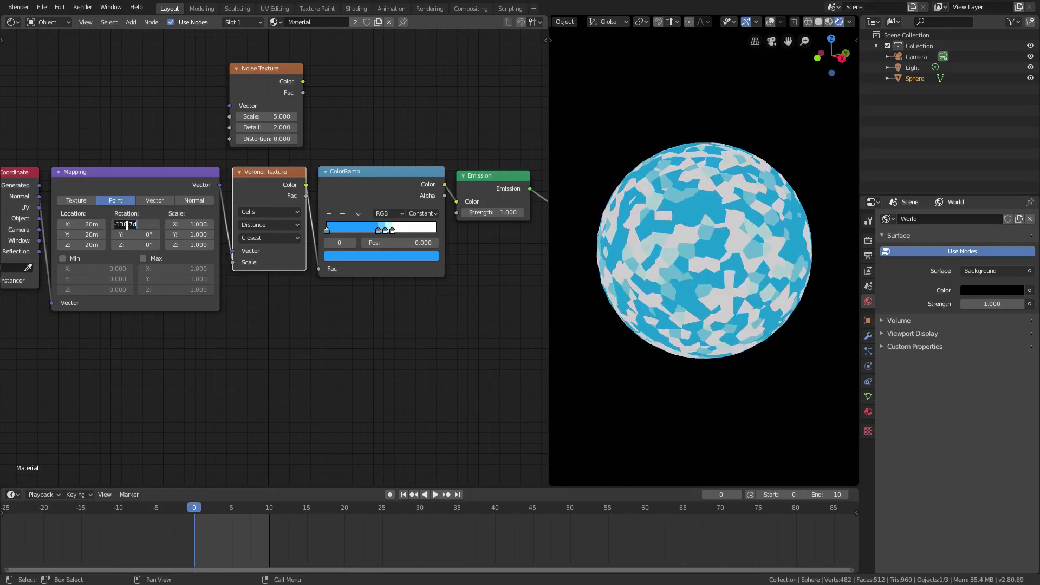
{"action": "key", "text": "Return"}
- Detach the Voronoi Texture and move it above the chain, and insert a Wave Texture between Mapping and ColorRamp
{"action": "left_click_drag", "start_coordinate": [233, 262], "coordinate": [324, 273]}
{"action": "left_click_drag", "start_coordinate": [278, 179], "coordinate": [357, 50]}
{"action": "key", "text": "shift+a"}
{"action": "left_click", "coordinate": [299, 351]}
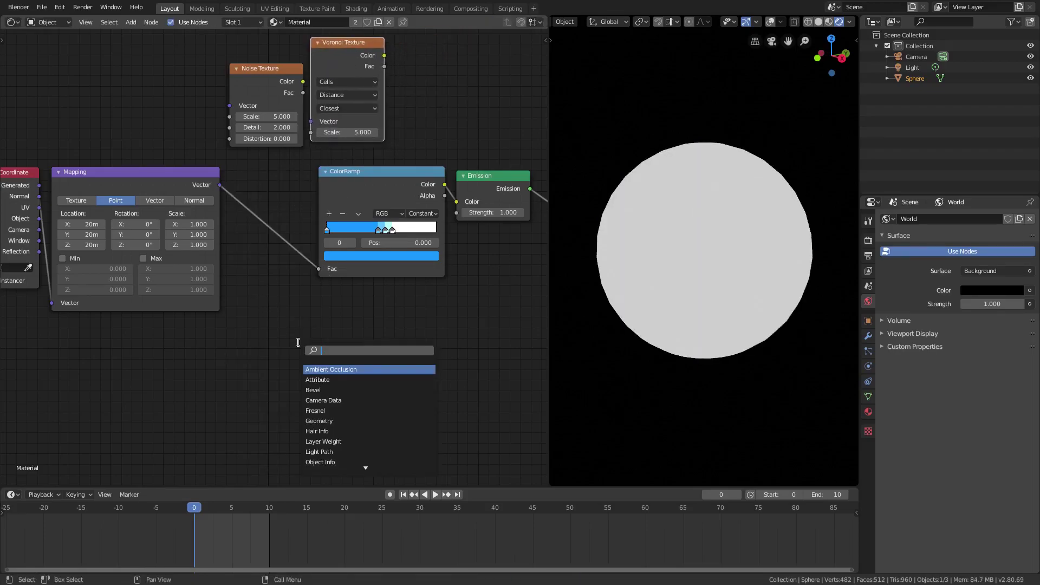
{"action": "type", "text": "wave"}
{"action": "left_click", "coordinate": [336, 369]}
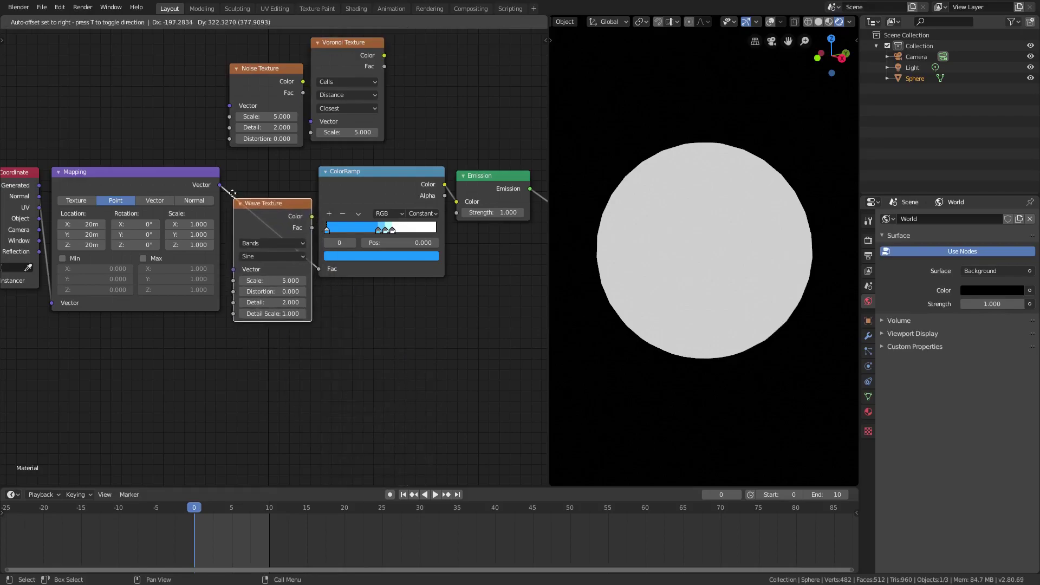
- Adjust the spacing of the ColorRamp, Emission and Material Output nodes, and move the Mapping link to the Wave Texture's Scale input
{"action": "left_click_drag", "start_coordinate": [447, 172], "coordinate": [396, 173]}
{"action": "middle_click_drag", "start_coordinate": [508, 173], "coordinate": [362, 167]}
{"action": "left_click_drag", "start_coordinate": [419, 167], "coordinate": [375, 167]}
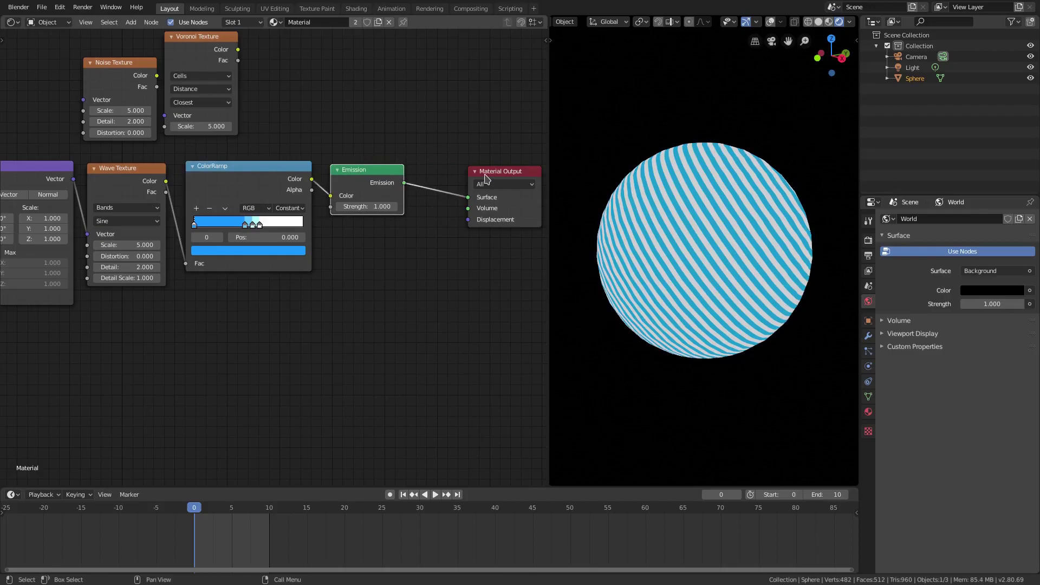
{"action": "left_click_drag", "start_coordinate": [486, 174], "coordinate": [432, 174]}
{"action": "middle_click_drag", "start_coordinate": [109, 236], "coordinate": [166, 234]}
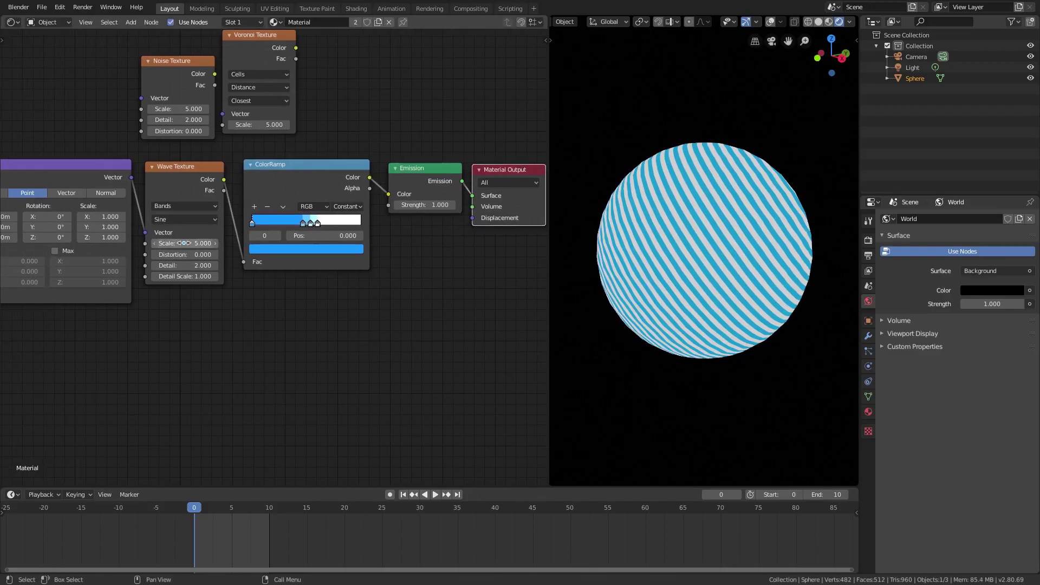
{"action": "left_click_drag", "start_coordinate": [157, 248], "coordinate": [146, 244]}
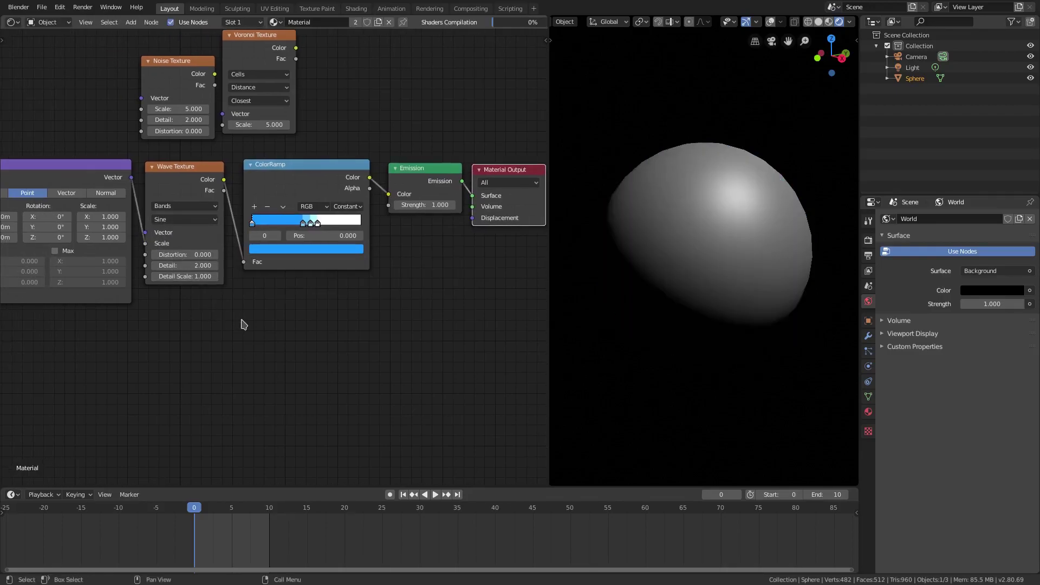
- Set the Mapping node's location to 5 m on X, Y and Z
{"action": "middle_click_drag", "start_coordinate": [242, 320], "coordinate": [360, 344]}
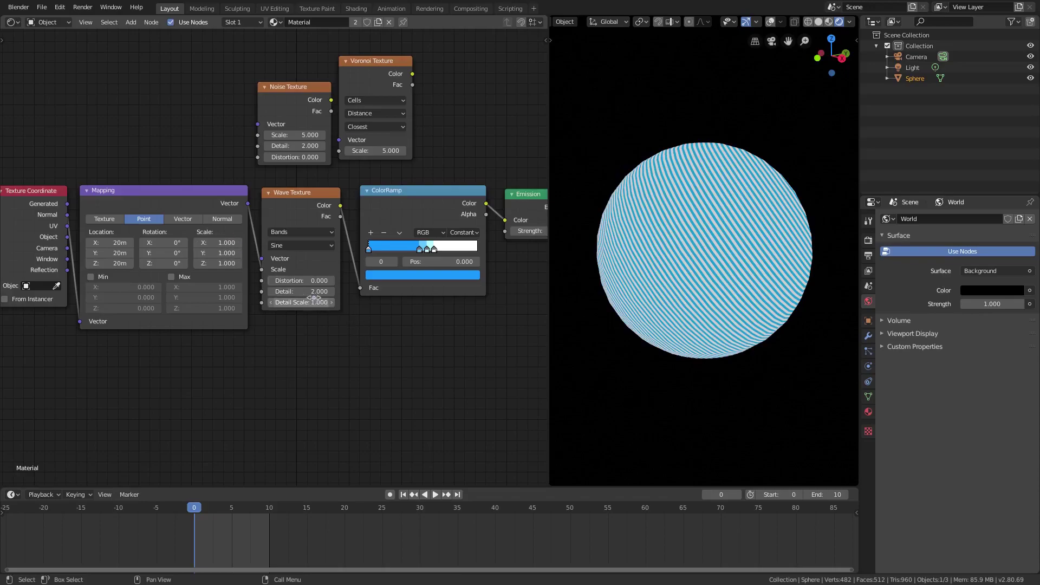
{"action": "left_click", "coordinate": [105, 241]}
{"action": "type", "text": "5"}
{"action": "key", "text": "Return"}
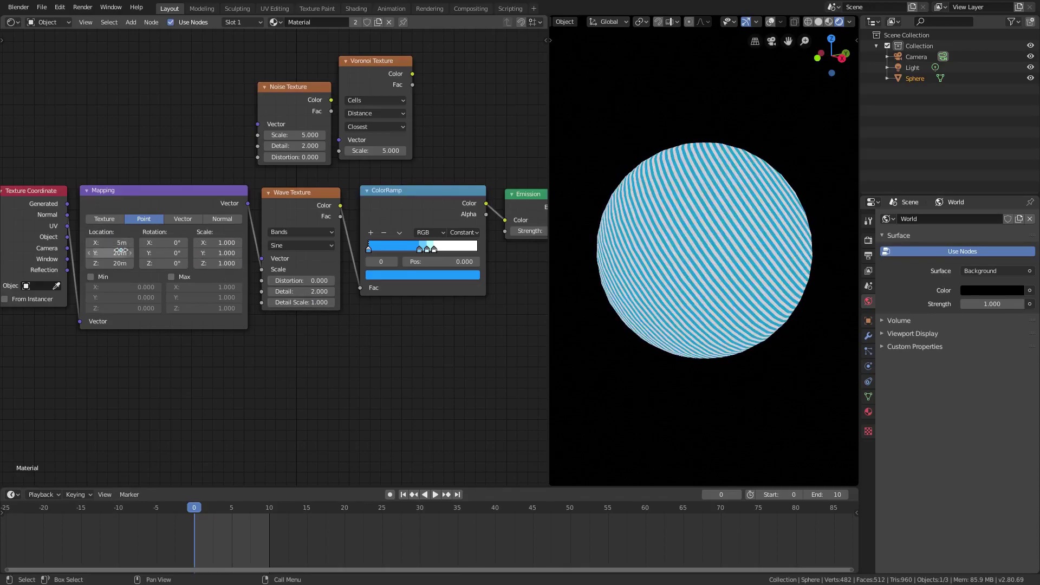
{"action": "left_click", "coordinate": [115, 251]}
{"action": "type", "text": "4"}
{"action": "type", "text": "5"}
{"action": "key", "text": "Return"}
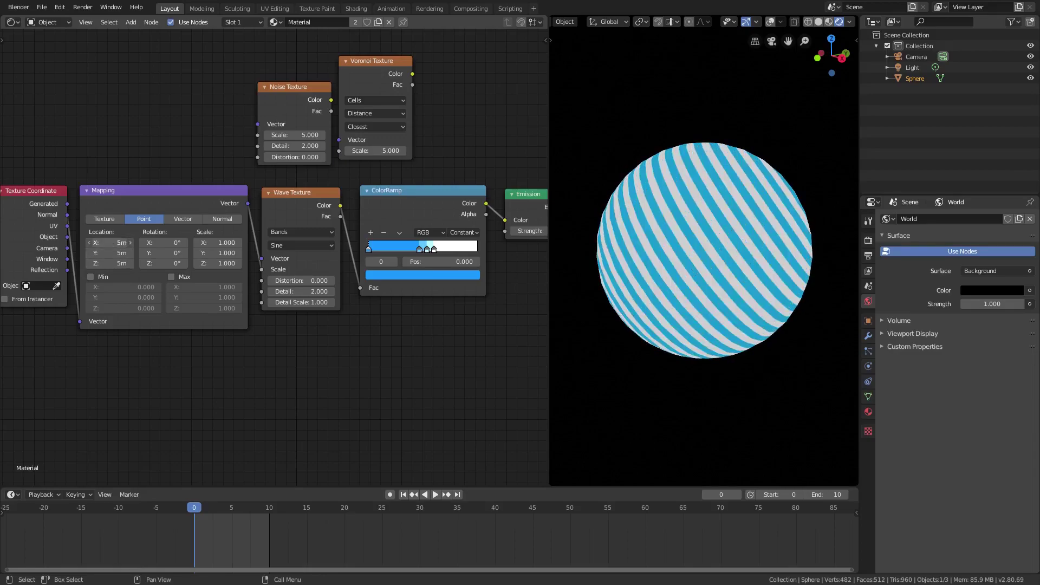
- Set the Mapping node's location to 1 m on X, Y and Z
{"action": "left_click", "coordinate": [105, 242]}
{"action": "type", "text": "1"}
{"action": "key", "text": "Return"}
{"action": "left_click", "coordinate": [114, 253]}
{"action": "type", "text": "1"}
{"action": "key", "text": "Return"}
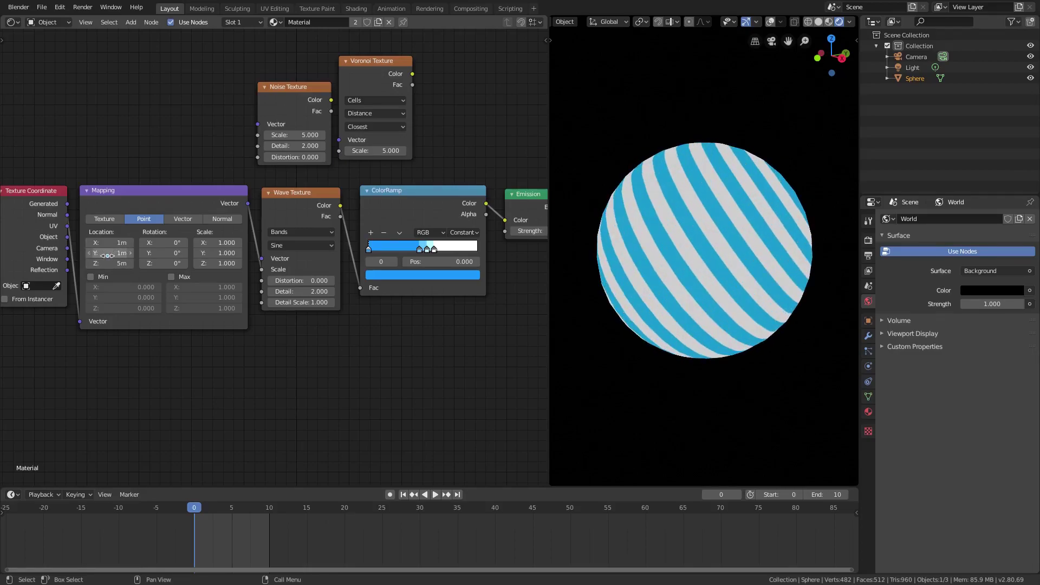
{"action": "left_click", "coordinate": [108, 263]}
{"action": "type", "text": "1"}
{"action": "key", "text": "Return"}
- Inspect the stripe edges on the sphere and spread the ColorRamp's stops apart, placing the pale cyan stop at 0.568
{"action": "scroll", "coordinate": [681, 256], "scroll_direction": "up", "scroll_amount": 8}
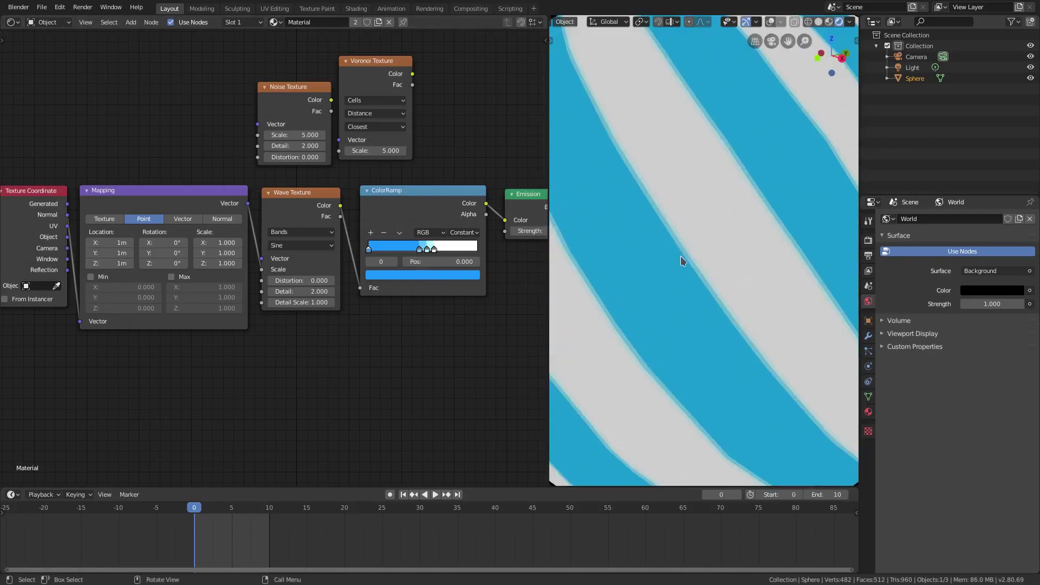
{"action": "scroll", "coordinate": [698, 269], "scroll_direction": "up", "scroll_amount": 2}
{"action": "scroll", "coordinate": [694, 282], "scroll_direction": "down", "scroll_amount": 10}
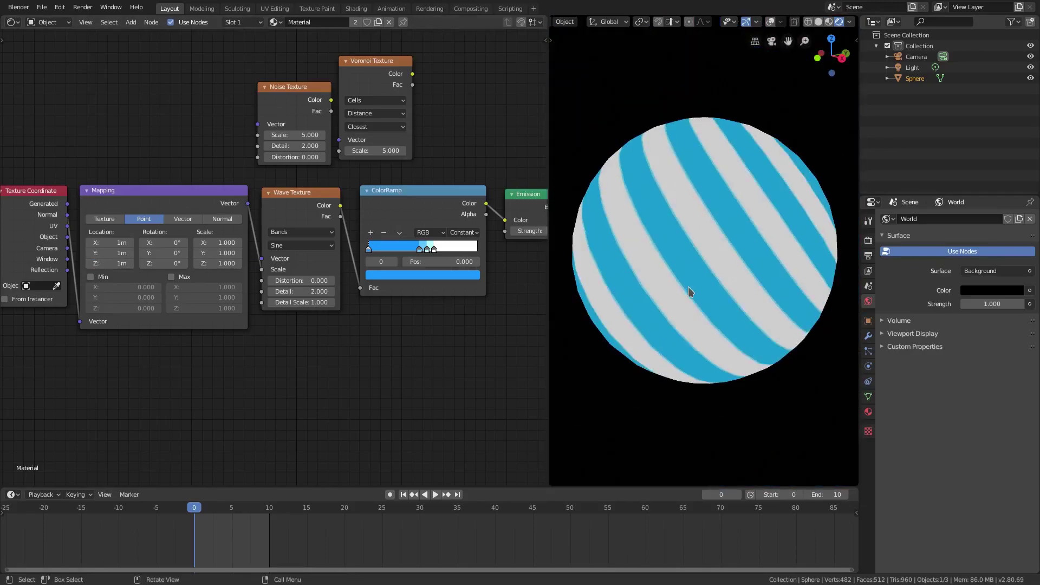
{"action": "left_click_drag", "start_coordinate": [420, 248], "coordinate": [400, 246]}
{"action": "mouse_move", "coordinate": [427, 250]}
{"action": "left_mouse_down"}
{"action": "mouse_move", "coordinate": [408, 251]}
{"action": "mouse_move", "coordinate": [470, 250]}
{"action": "mouse_move", "coordinate": [426, 252]}
{"action": "mouse_move", "coordinate": [442, 254]}
{"action": "left_mouse_up"}
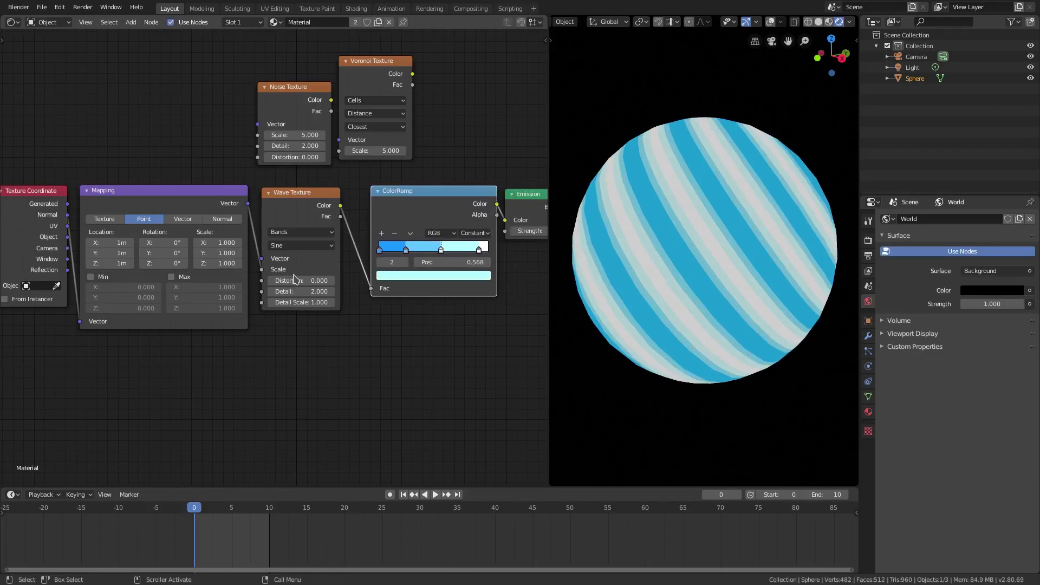
- Sweep the Mapping X rotation to 763° and set the Wave Texture's Detail to 15.600 and Distortion to 26.800
{"action": "left_click_drag", "start_coordinate": [163, 243], "coordinate": [404, 243]}
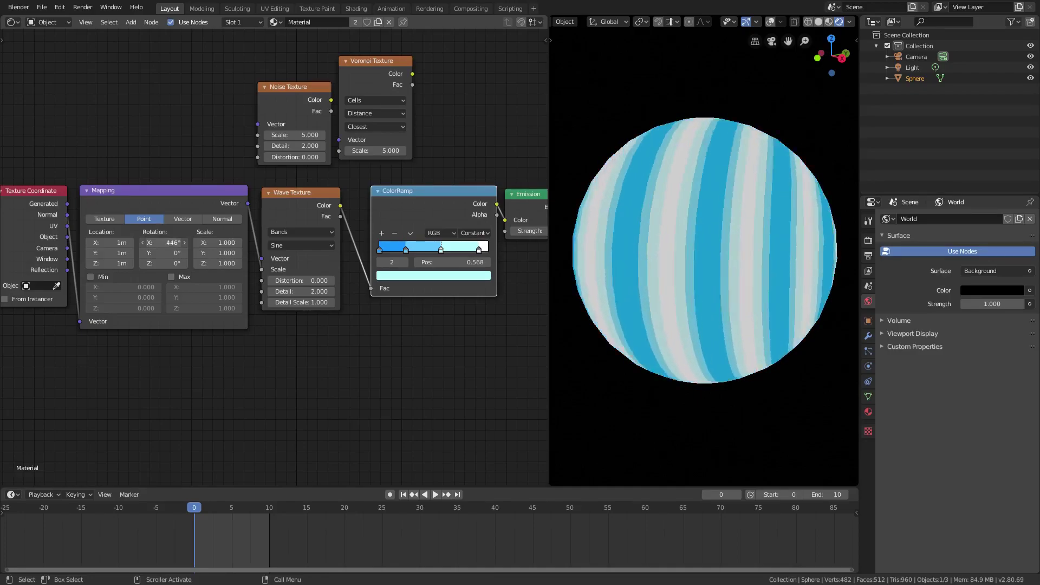
{"action": "left_click_drag", "start_coordinate": [556, 242], "coordinate": [576, 243]}
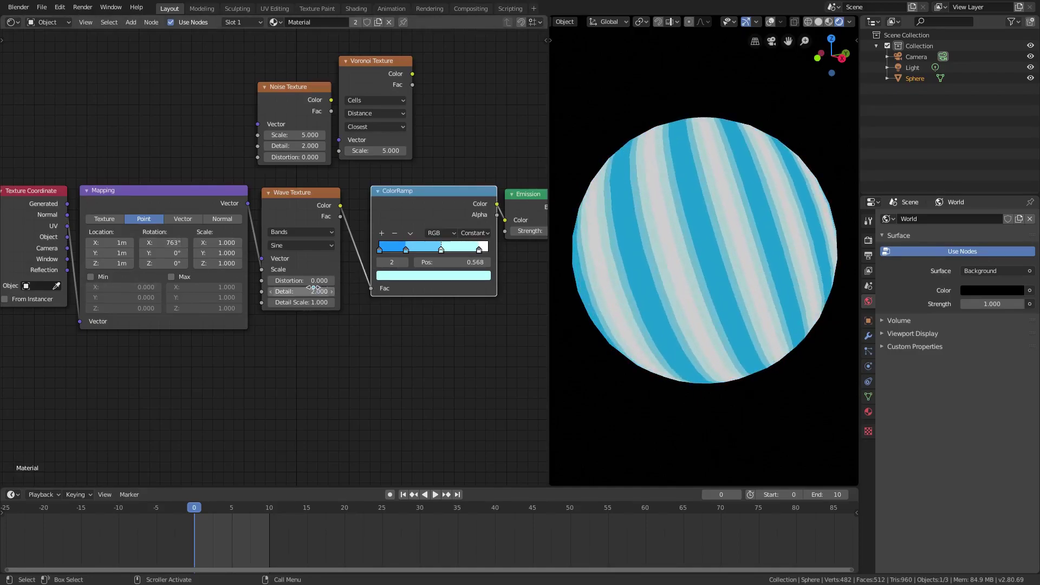
{"action": "mouse_move", "coordinate": [295, 289]}
{"action": "left_mouse_down"}
{"action": "mouse_move", "coordinate": [368, 289]}
{"action": "mouse_move", "coordinate": [296, 281]}
{"action": "left_mouse_up"}
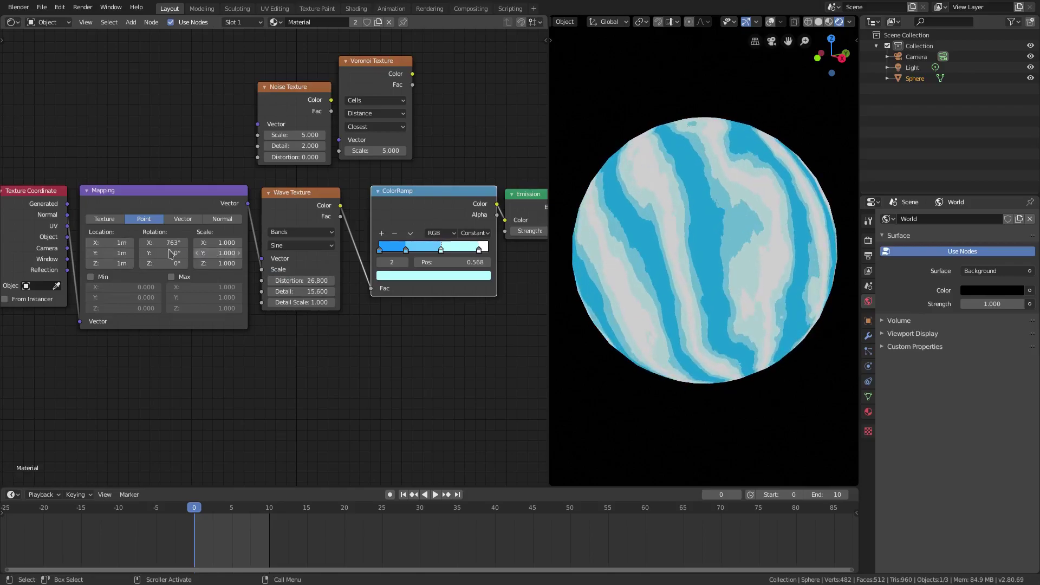
- Set the Wave Texture's Detail Scale to 1.900 and sweep the Mapping node's X rotation up to 1969°
{"action": "type", "text": "0"}
{"action": "key", "text": "Return"}
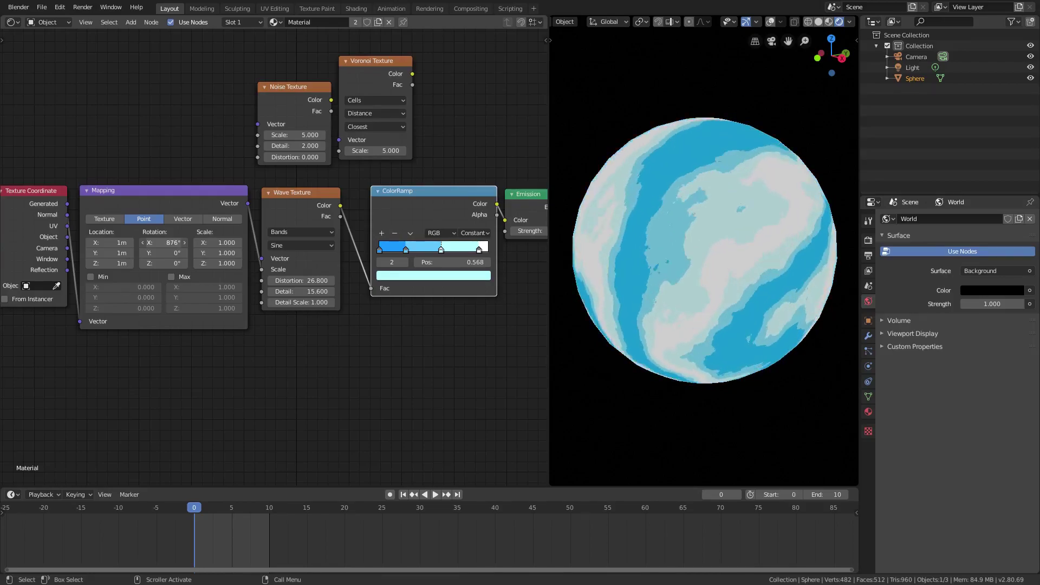
{"action": "left_click_drag", "start_coordinate": [163, 242], "coordinate": [169, 243]}
{"action": "left_click_drag", "start_coordinate": [301, 303], "coordinate": [317, 303]}
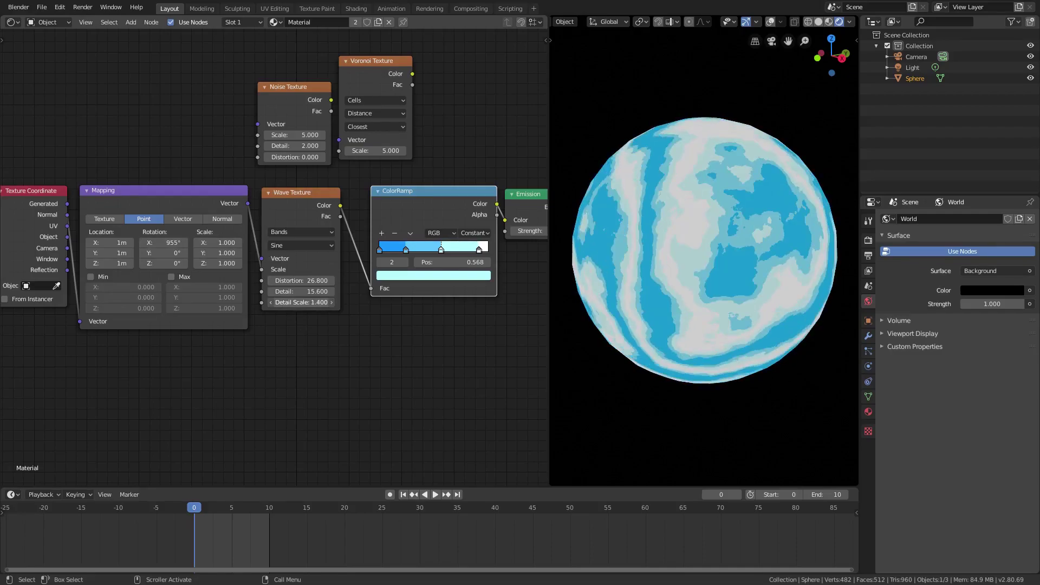
{"action": "left_click_drag", "start_coordinate": [301, 303], "coordinate": [308, 303]}
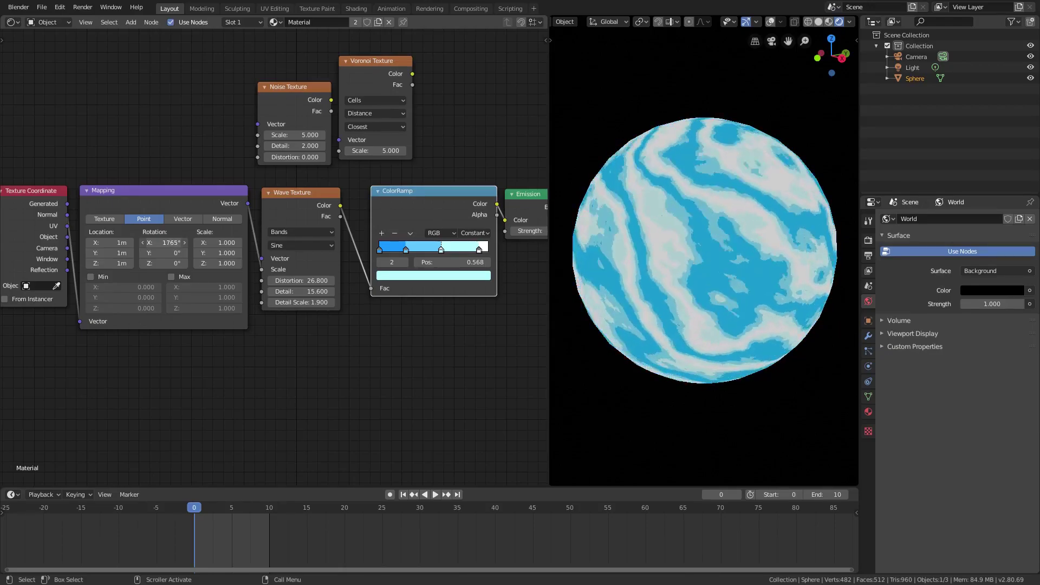
{"action": "left_click_drag", "start_coordinate": [164, 243], "coordinate": [182, 243]}
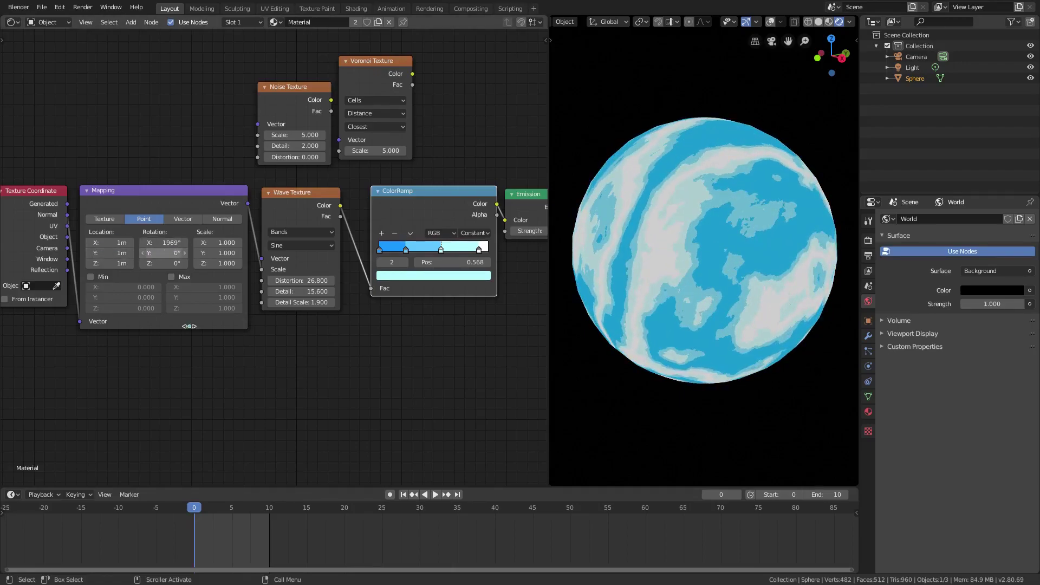
- Keyframe the Mapping node's rotation at frame 0 and change its X rotation at frame 10
{"action": "key", "text": "i"}
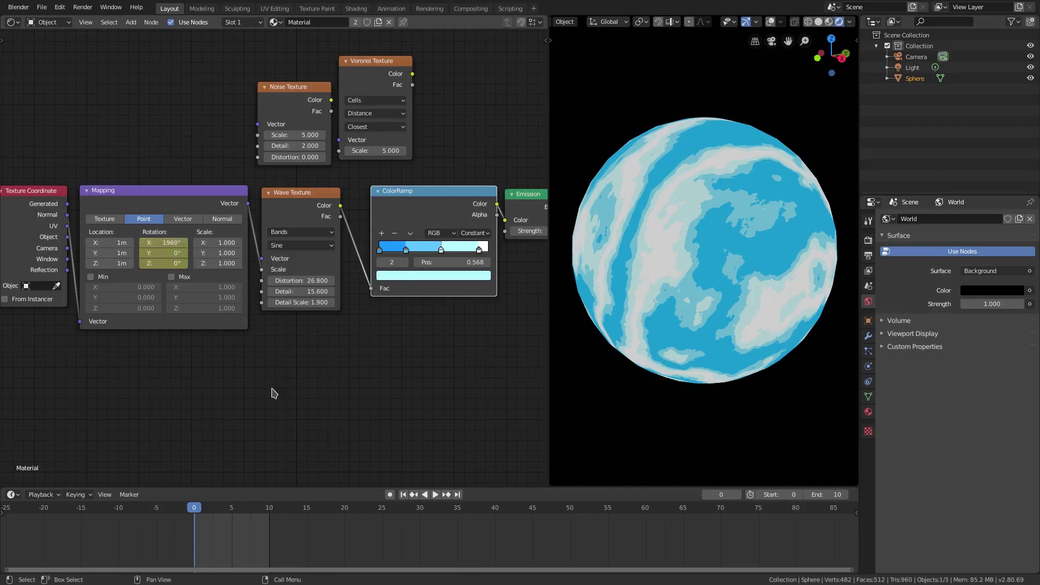
{"action": "key", "text": "alt+i"}
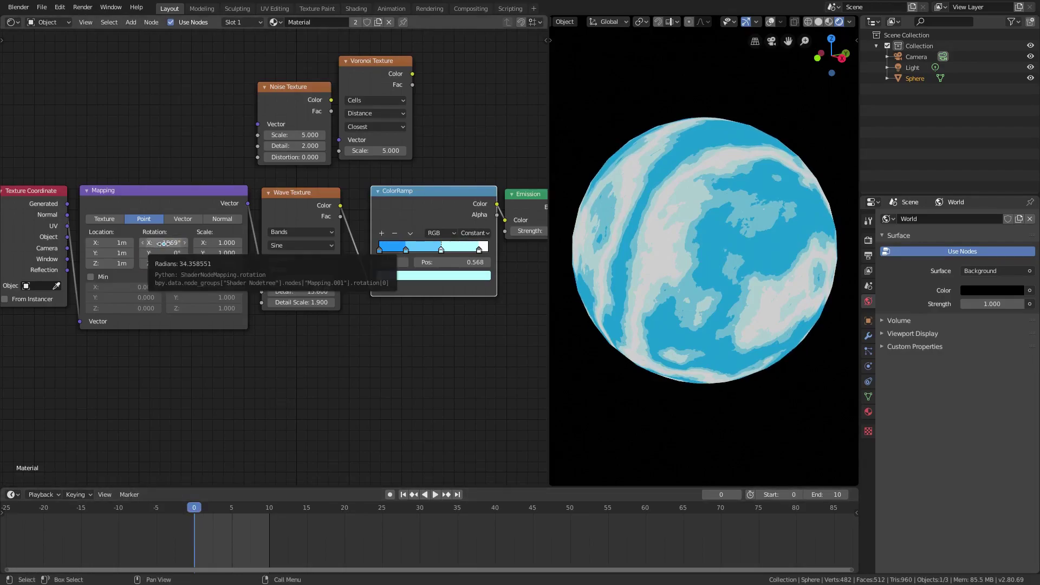
{"action": "key", "text": "i"}
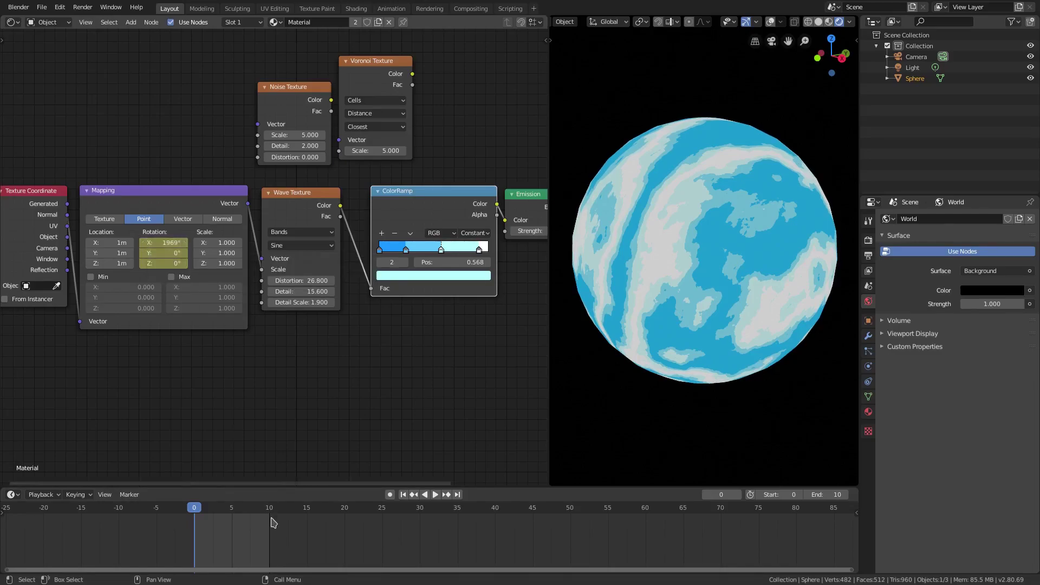
{"action": "left_click", "coordinate": [460, 494]}
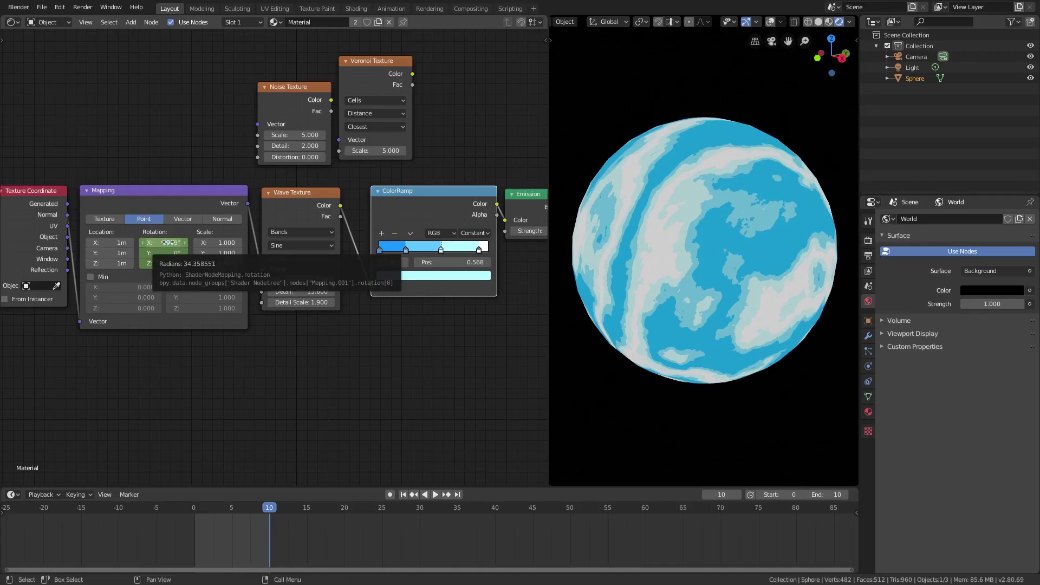
{"action": "left_click_drag", "start_coordinate": [168, 242], "coordinate": [117, 240]}
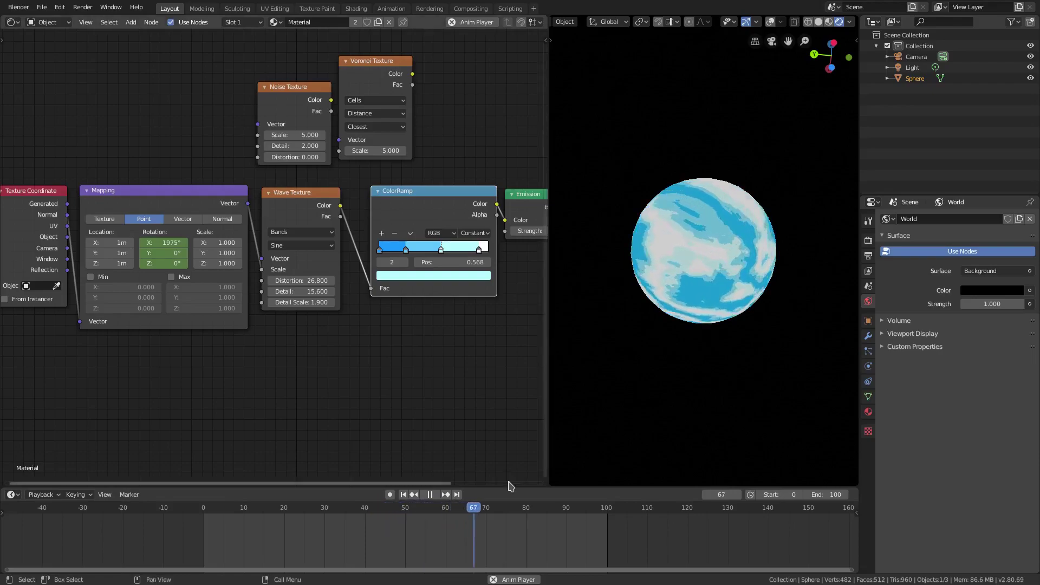
- Stop playback and keyframe the Mapping node's Y rotation at 4.7° on frame 0 and 500° on frame 100
{"action": "left_click", "coordinate": [430, 495]}
{"action": "left_click", "coordinate": [403, 495]}
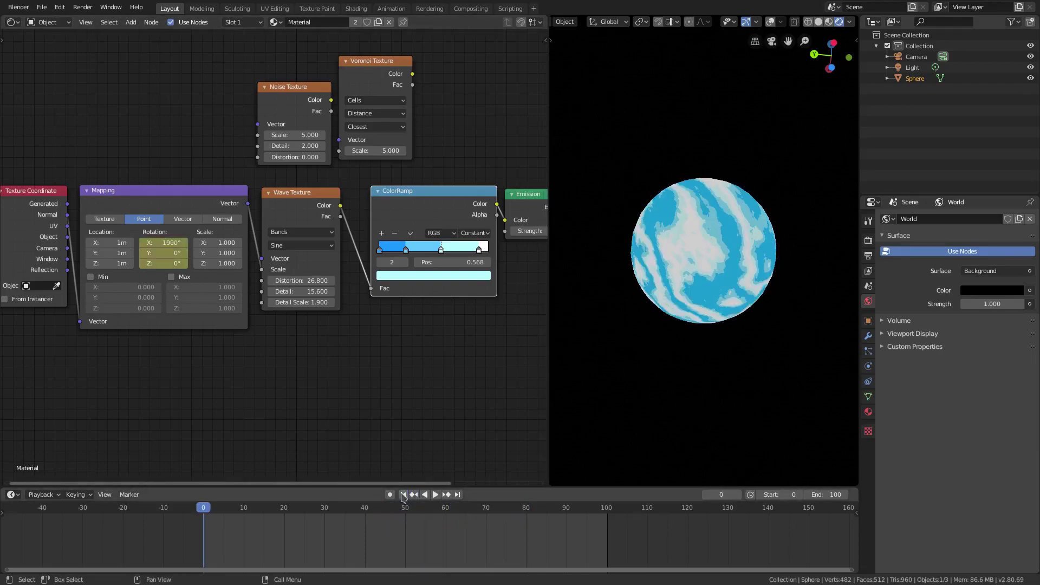
{"action": "left_click_drag", "start_coordinate": [162, 254], "coordinate": [181, 253]}
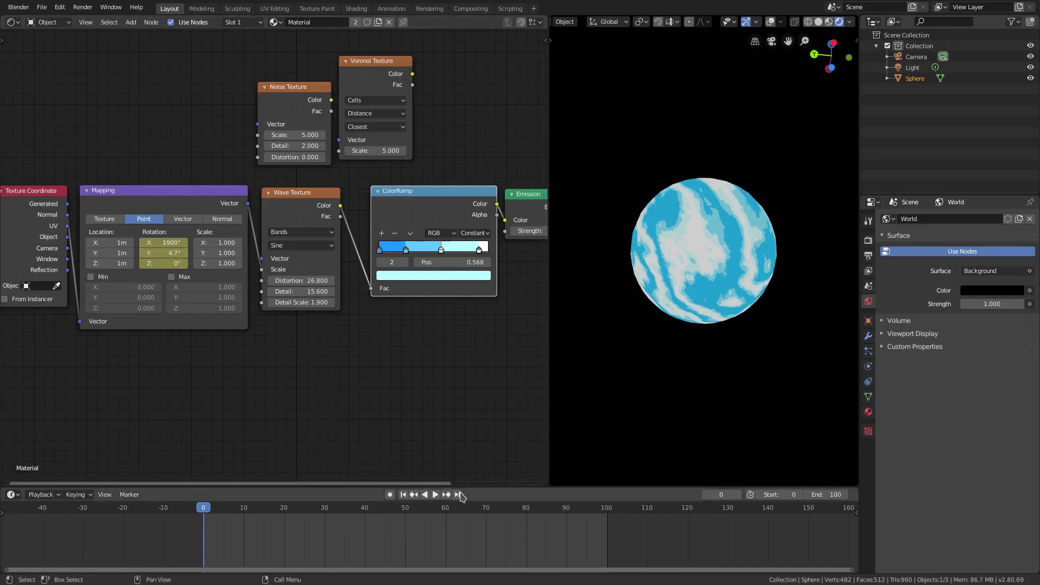
{"action": "left_click", "coordinate": [458, 495]}
{"action": "left_click", "coordinate": [162, 253]}
{"action": "type", "text": "500"}
{"action": "key", "text": "Return"}
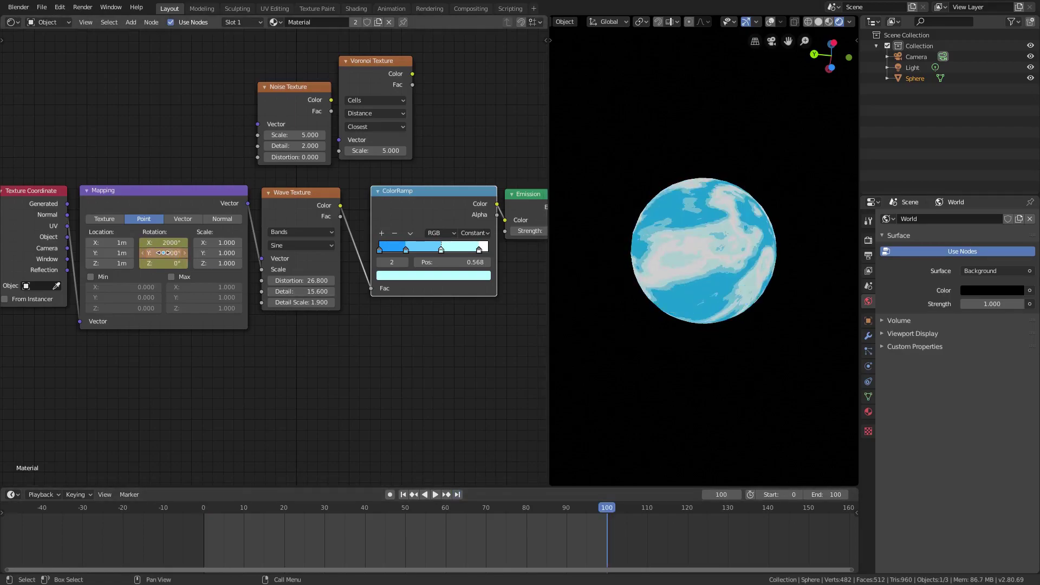
- Animate the Mapping node's Z rotation between frames 0 and 100, and play the animation while viewing the sphere from several angles
{"action": "left_click", "coordinate": [404, 495]}
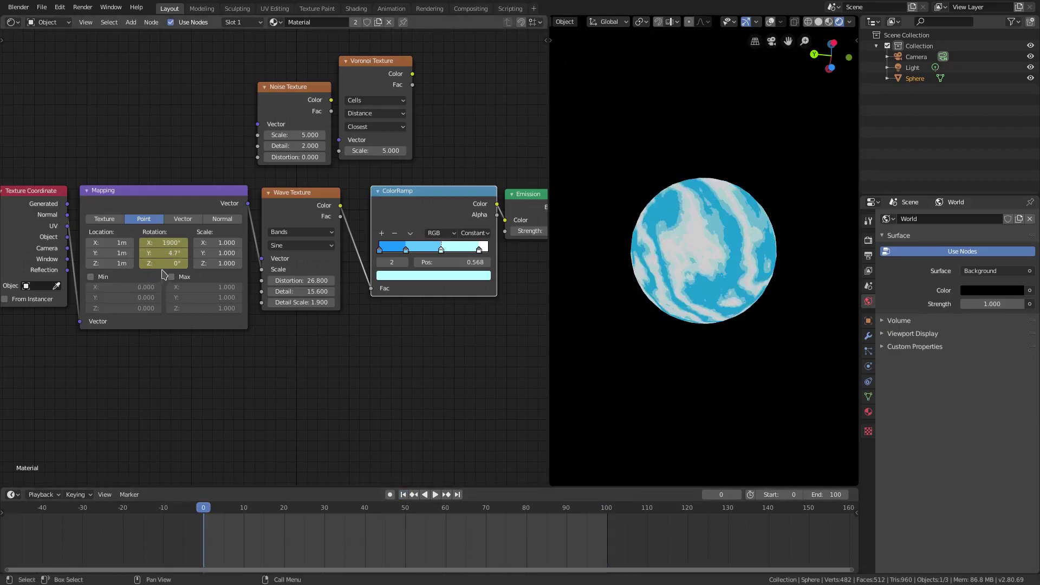
{"action": "left_click", "coordinate": [457, 495]}
{"action": "key", "text": "space"}
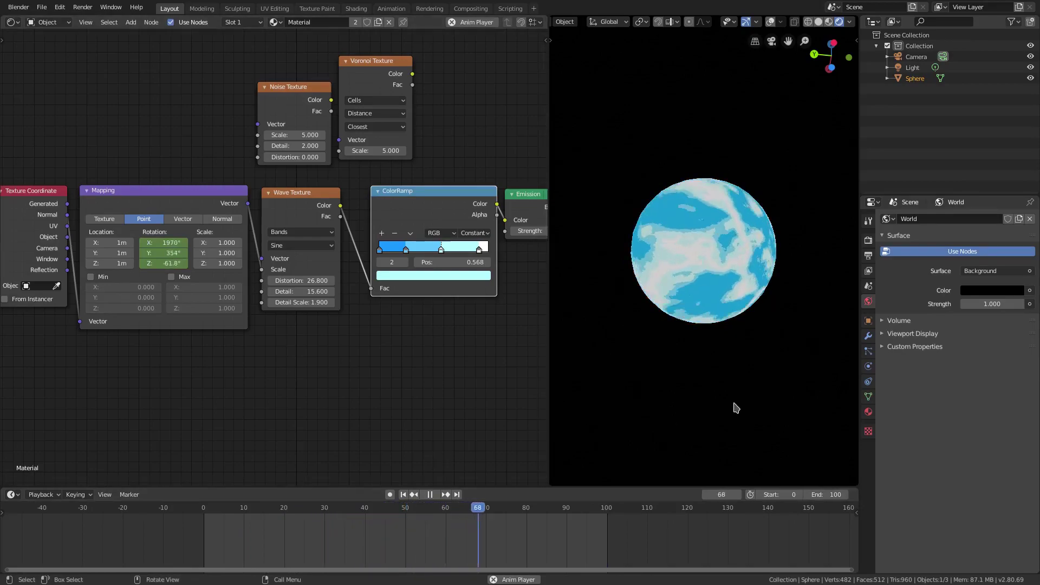
{"action": "middle_click_drag", "start_coordinate": [733, 407], "coordinate": [689, 334]}
{"action": "scroll", "coordinate": [753, 373], "scroll_direction": "down", "scroll_amount": 3}
{"action": "middle_click_drag", "start_coordinate": [756, 374], "coordinate": [699, 379]}
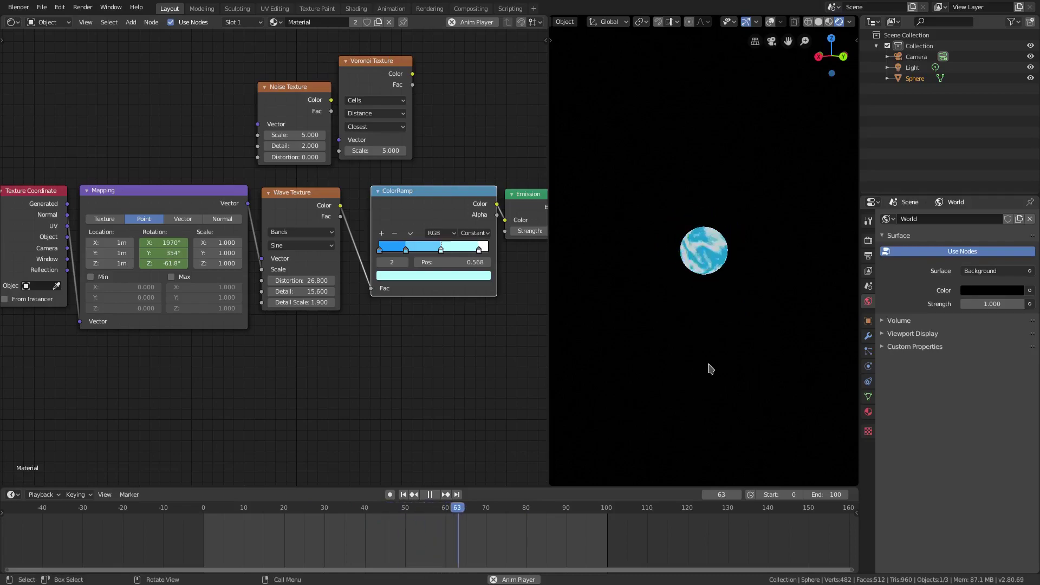
{"action": "key", "text": "Escape"}
- Search the addable nodes for "mag" to find the Magic Texture
{"action": "middle_click_drag", "start_coordinate": [382, 355], "coordinate": [372, 360]}
{"action": "key", "text": "shift+a"}
{"action": "left_click", "coordinate": [344, 365]}
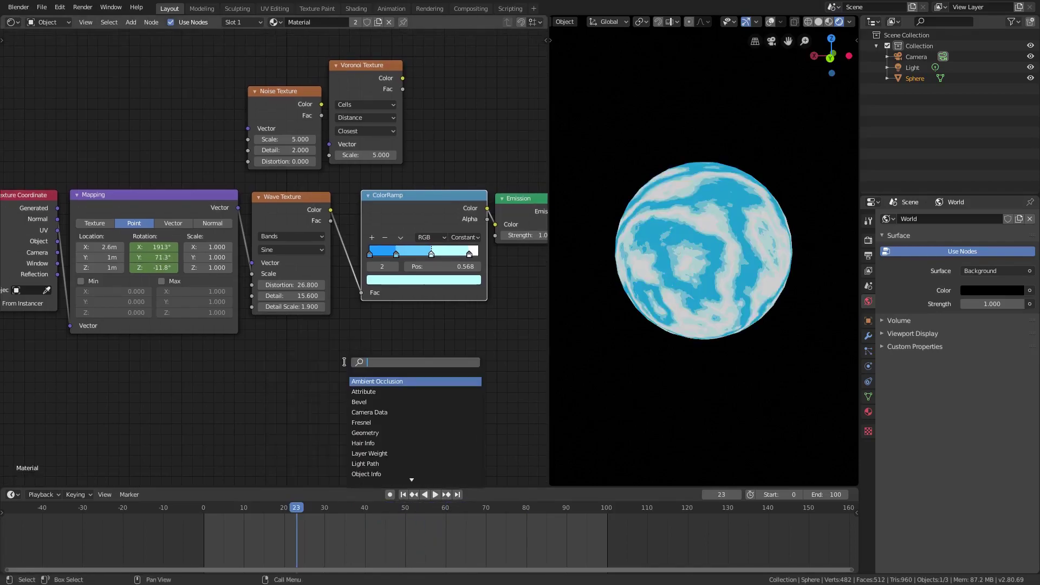
{"action": "type", "text": "textur"}
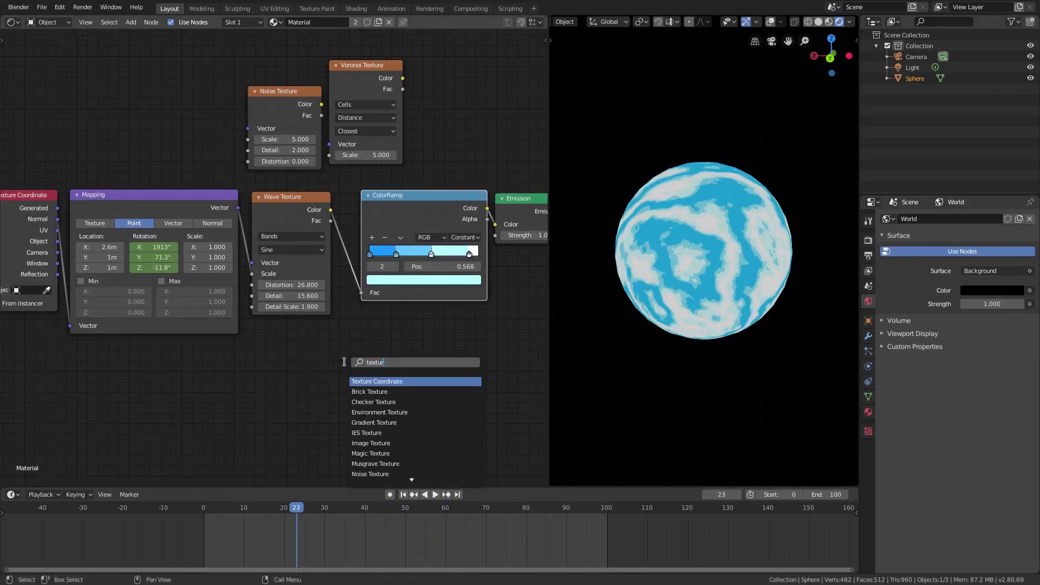
{"action": "key", "text": "BackSpace"}
{"action": "key", "text": "BackSpace"}
{"action": "key", "text": "BackSpace"}
{"action": "key", "text": "BackSpace"}
{"action": "key", "text": "BackSpace"}
{"action": "key", "text": "BackSpace"}
{"action": "type", "text": "mag"}
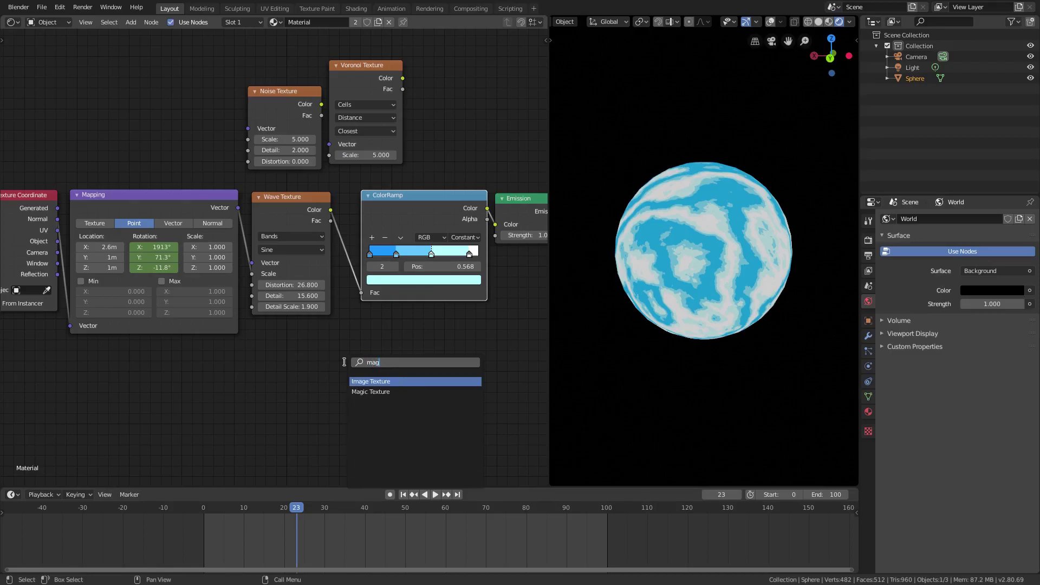